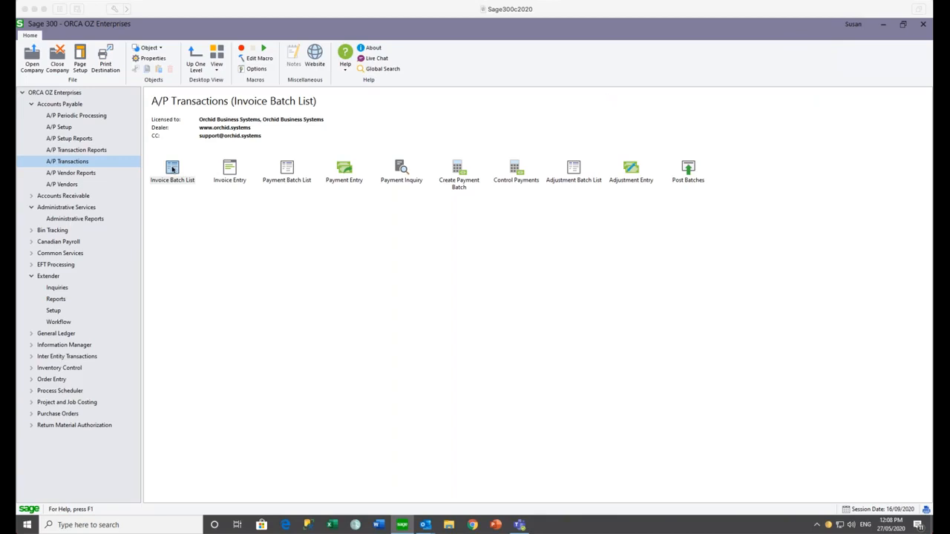
- Open invoice batch 99, 'Redevelopment of the website', in A/P Invoice Entry from the batch list
left_click(172, 169)
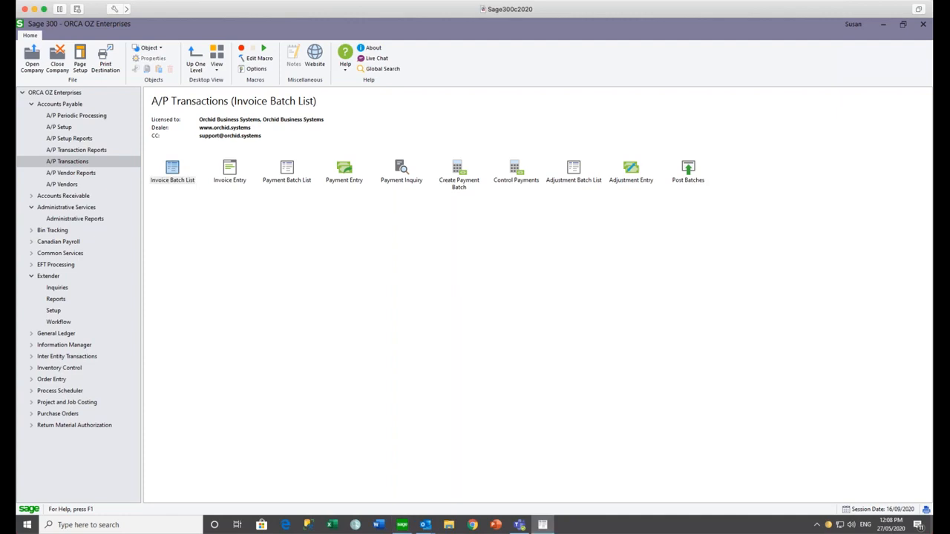
double_click(316, 359)
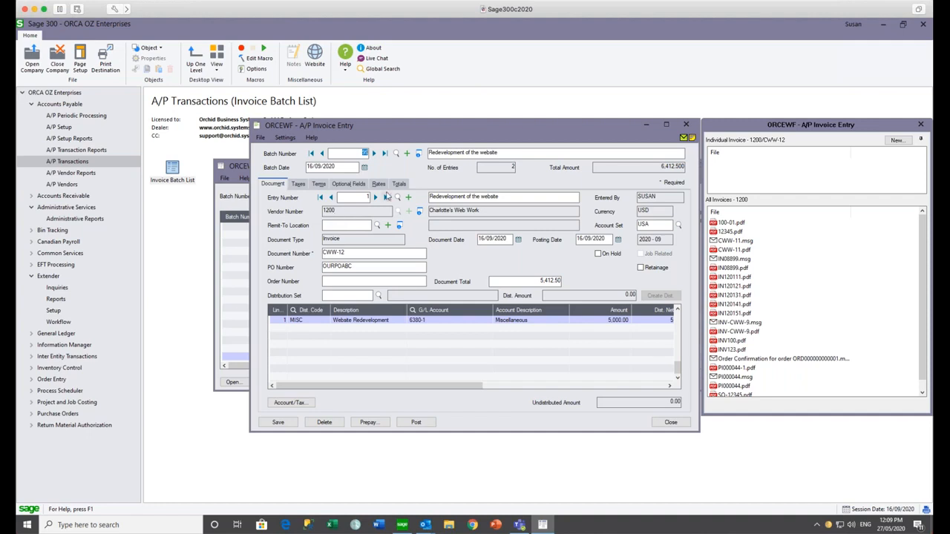
left_click(375, 197)
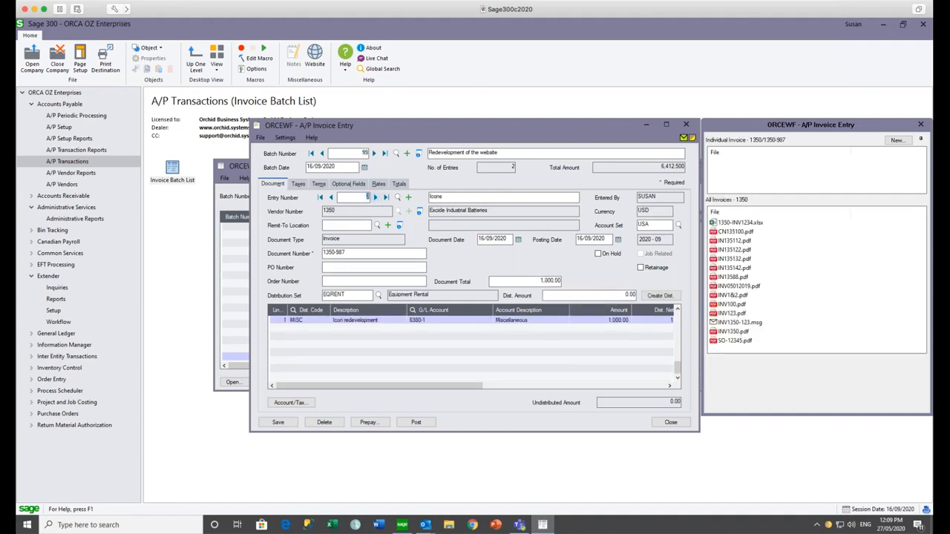
left_click(331, 198)
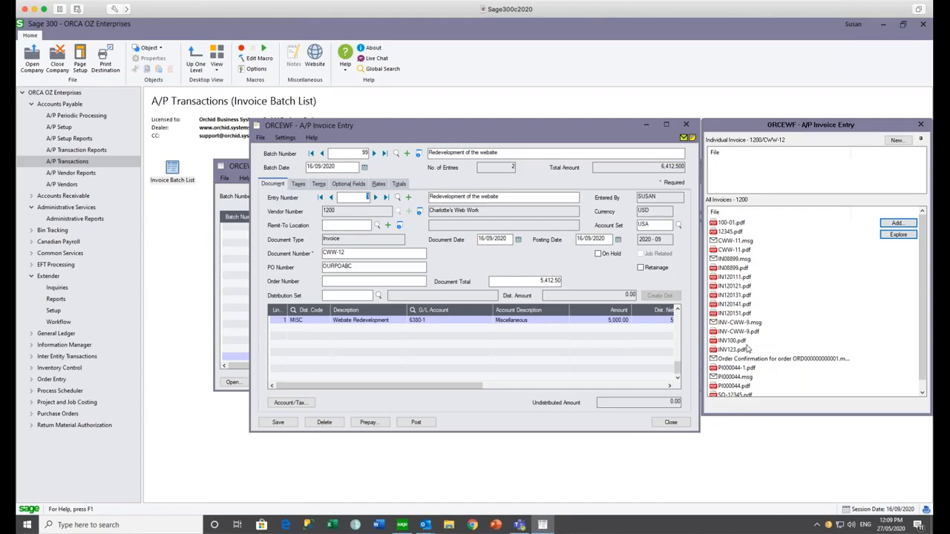
mouse_move(738, 169)
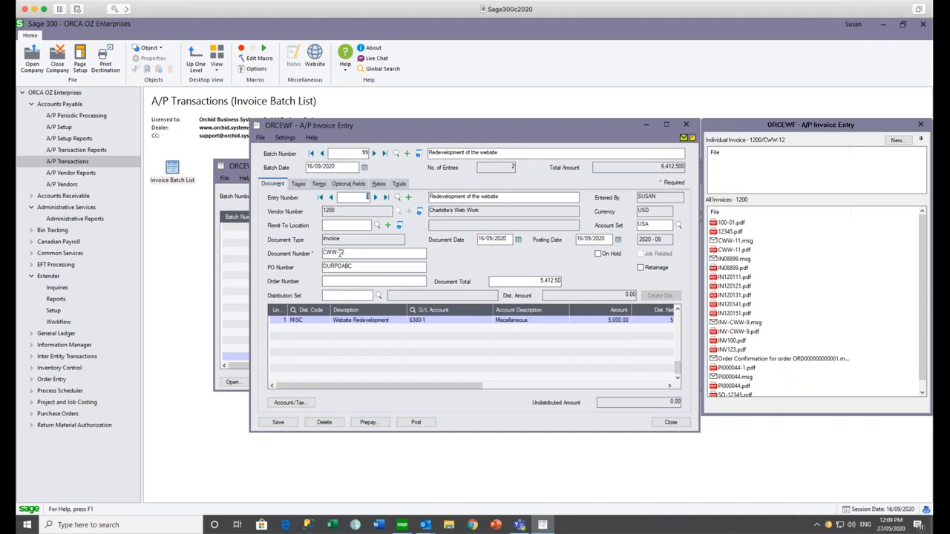
left_click(375, 197)
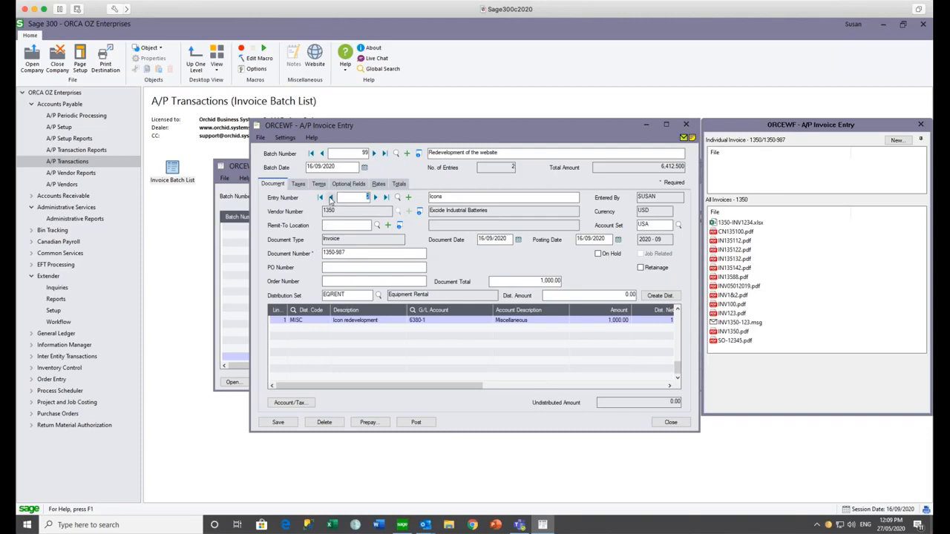
left_click(331, 197)
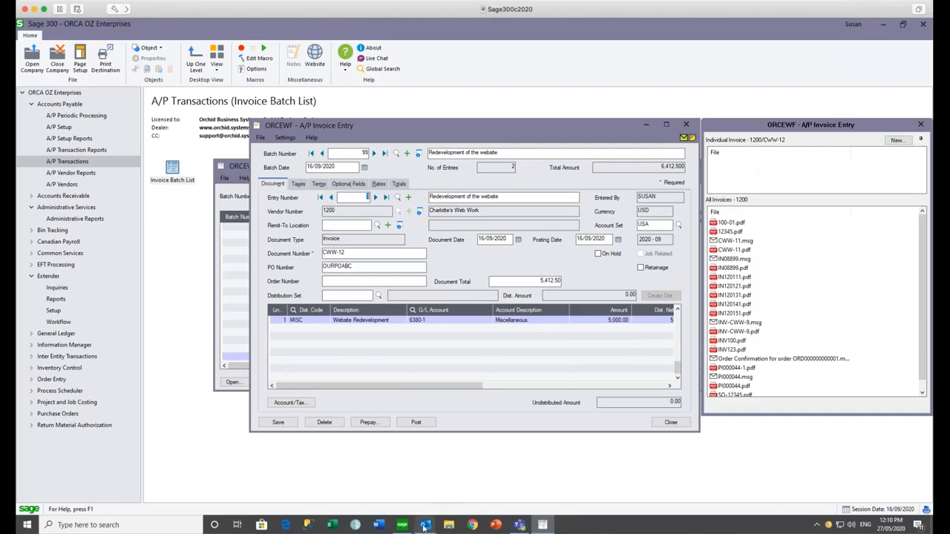
mouse_move(424, 526)
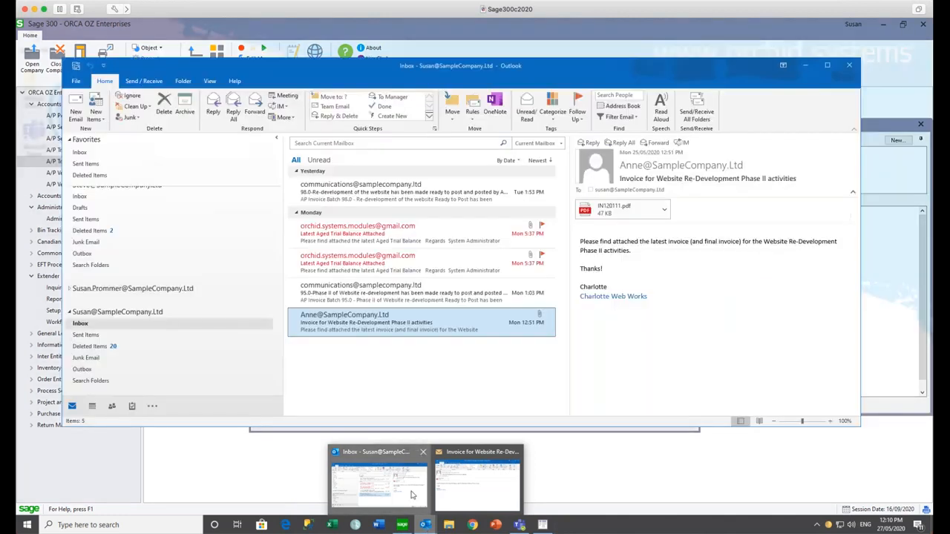
- Attach the PDF from the Outlook invoice email to invoice CWW-12 as CWW-12.pdf
left_click(413, 495)
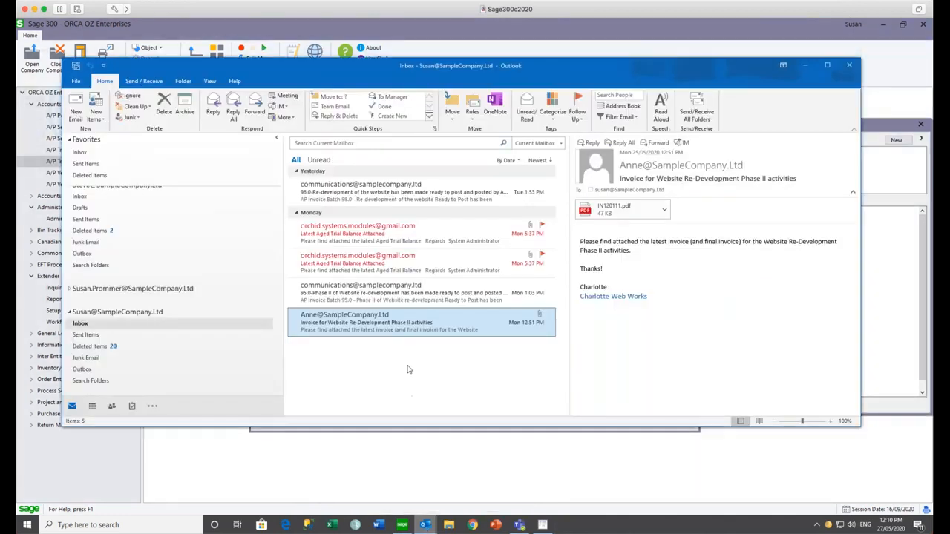
double_click(385, 323)
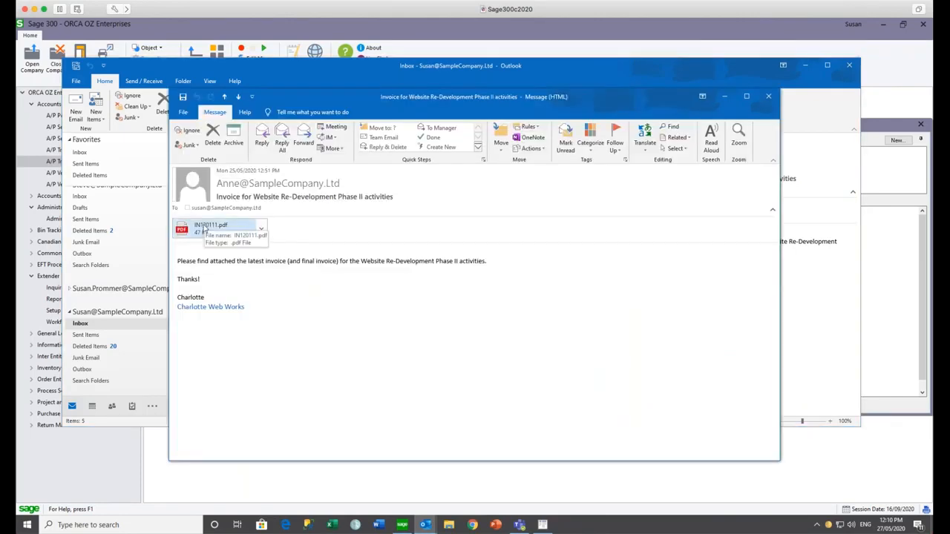
left_click_drag(204, 230, 877, 166)
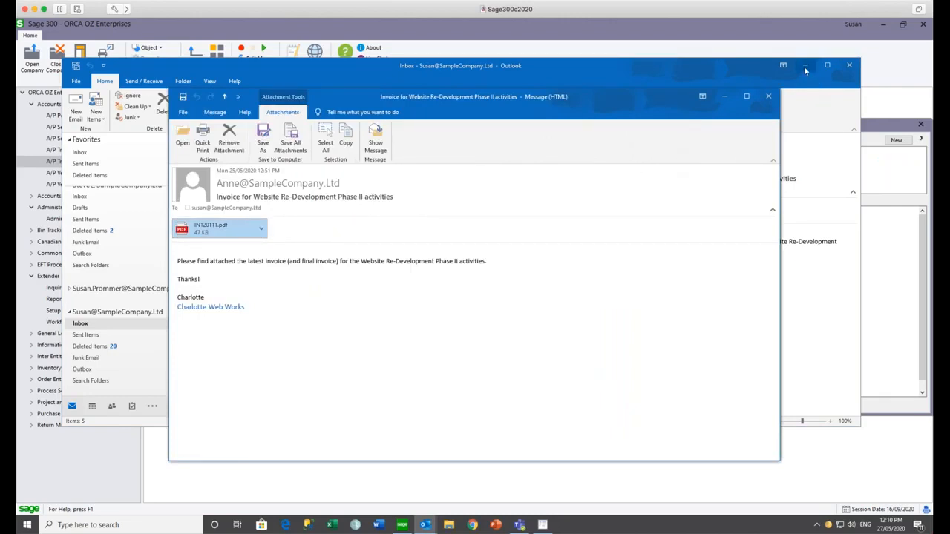
left_click(805, 67)
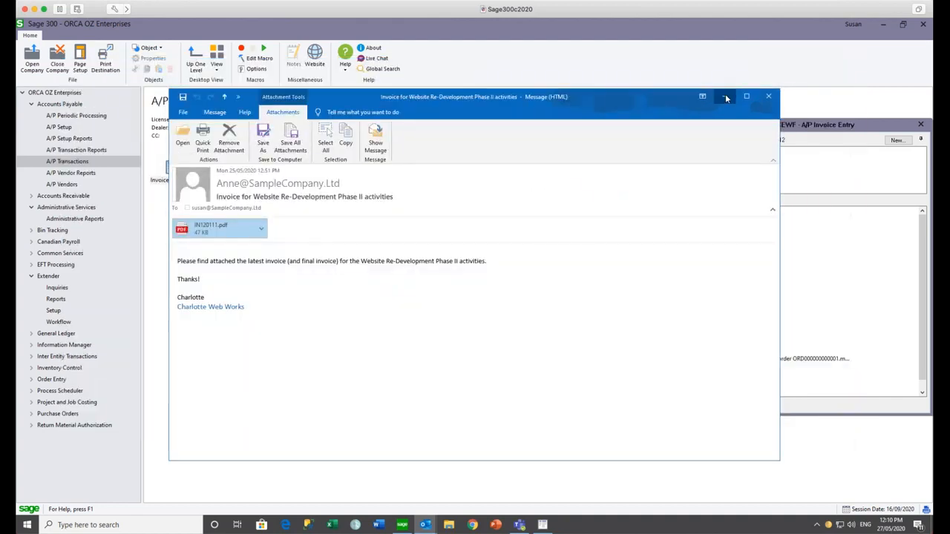
left_click(725, 97)
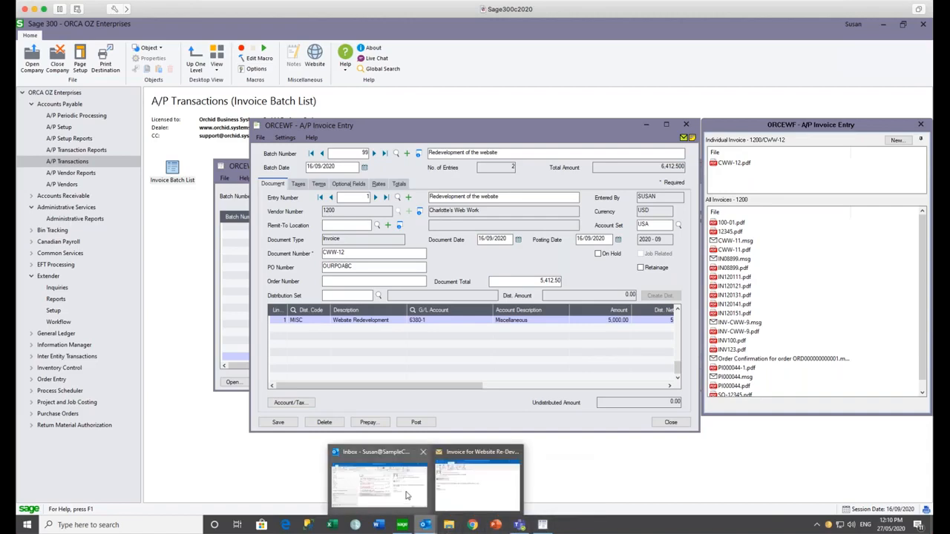
- Attach the invoice email itself to invoice CWW-12 as CWW-12.msg
left_click(408, 496)
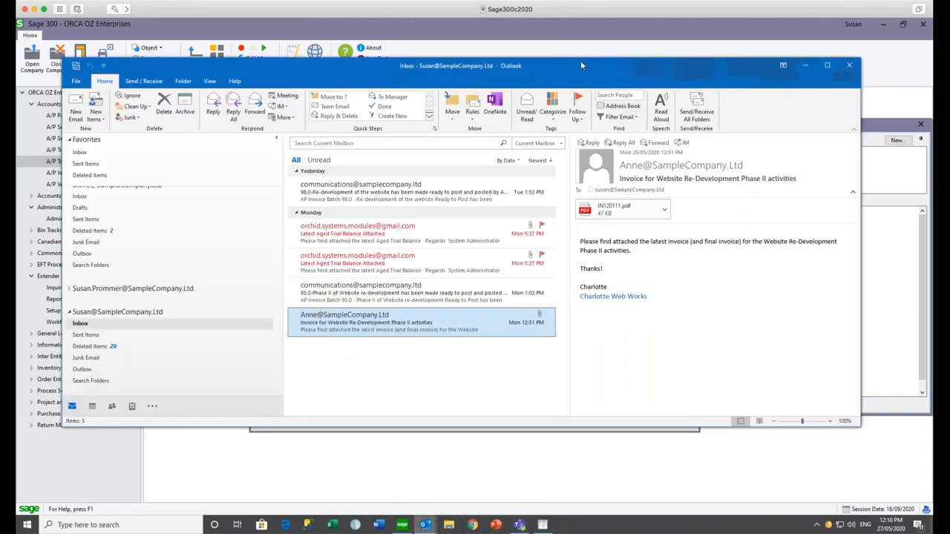
left_click_drag(580, 72, 400, 90)
left_click_drag(128, 346, 747, 185)
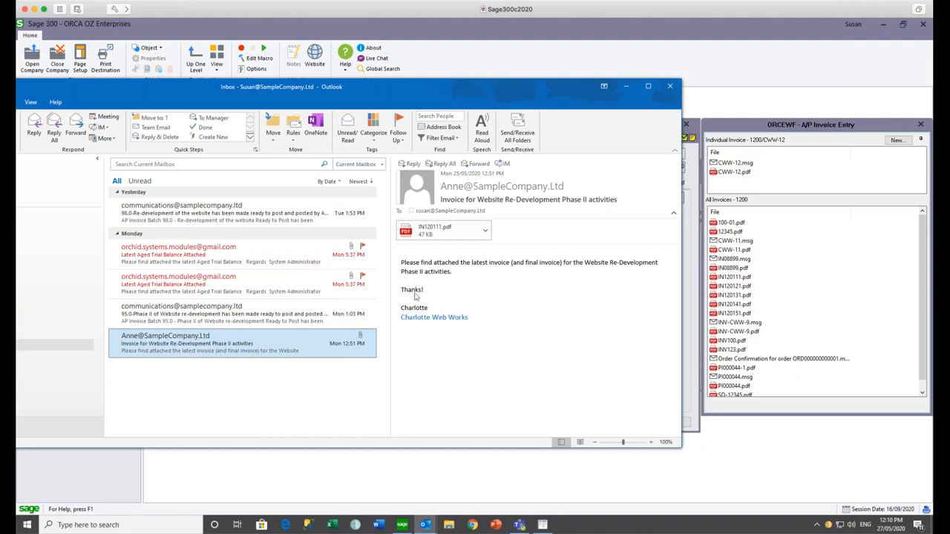
left_click(427, 323)
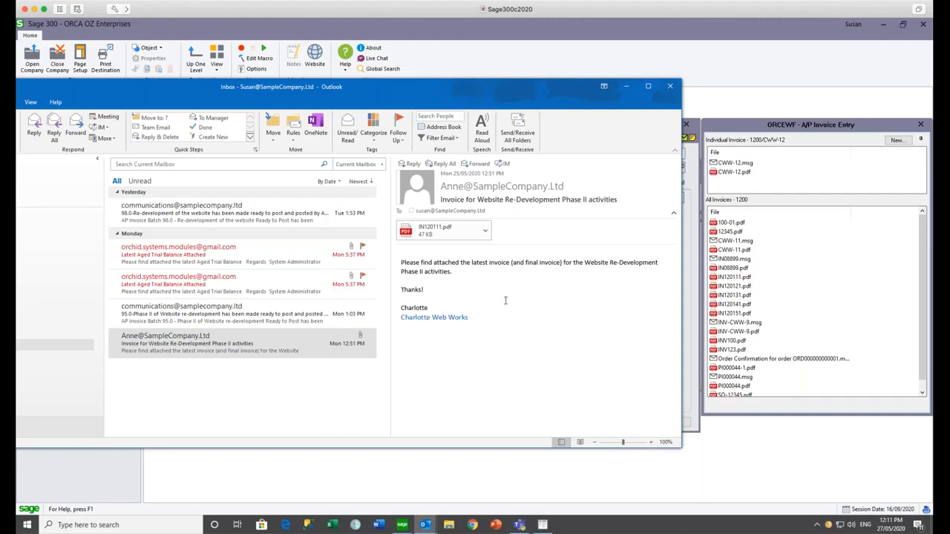
mouse_move(717, 181)
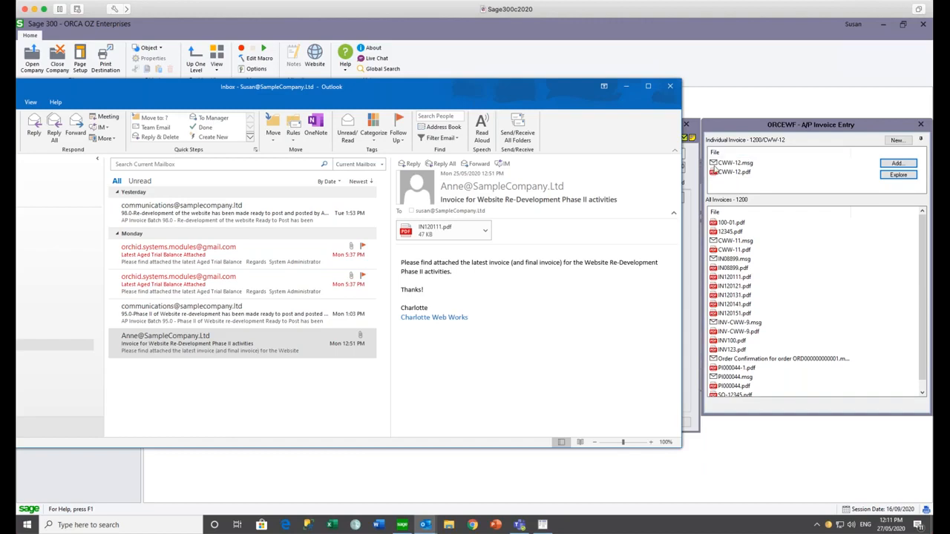
- Start a file upload for invoice 1350-987 and browse to the Downloads folder
left_click(625, 87)
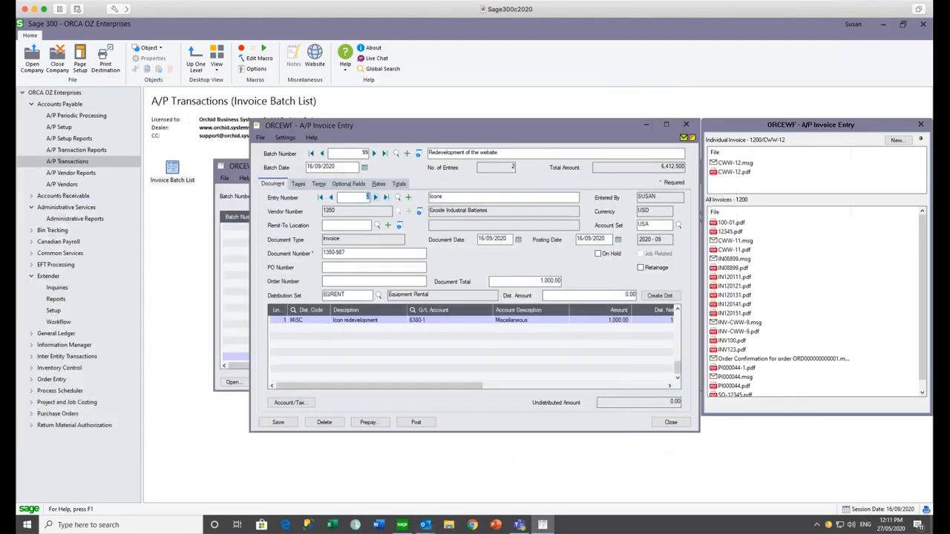
mouse_move(763, 175)
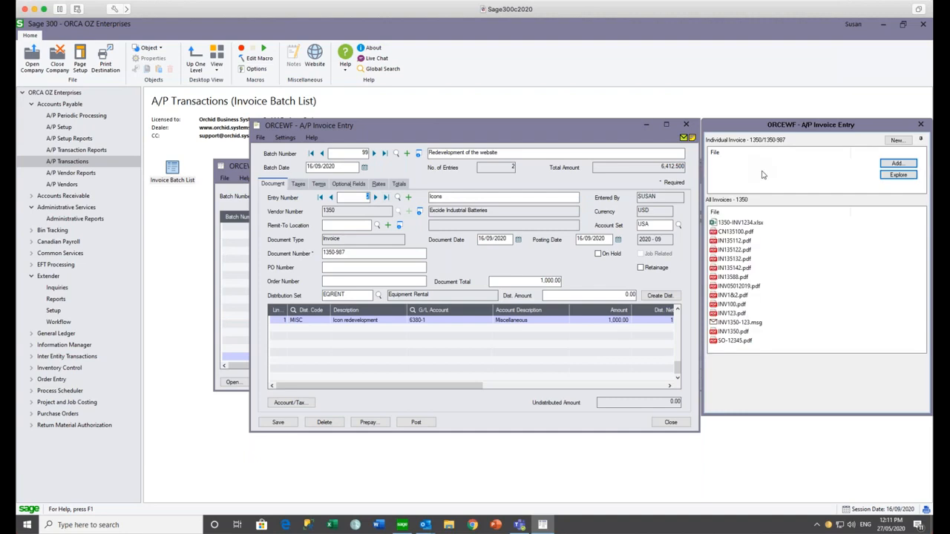
left_click(897, 165)
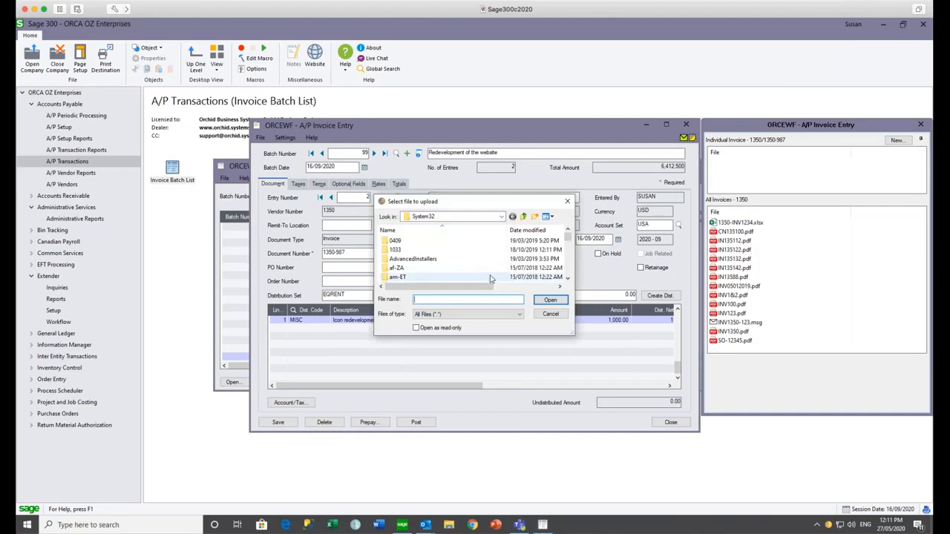
left_click(435, 219)
left_click(435, 219)
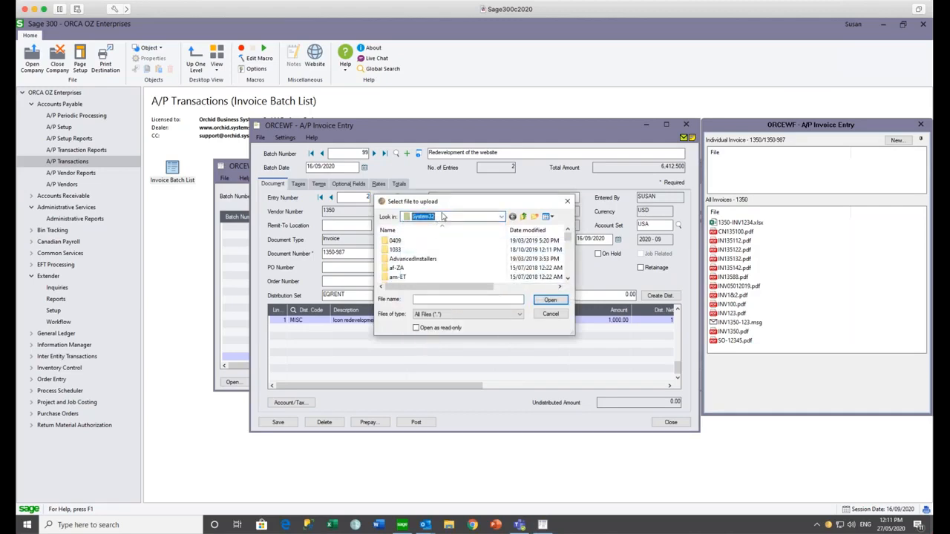
left_click(501, 216)
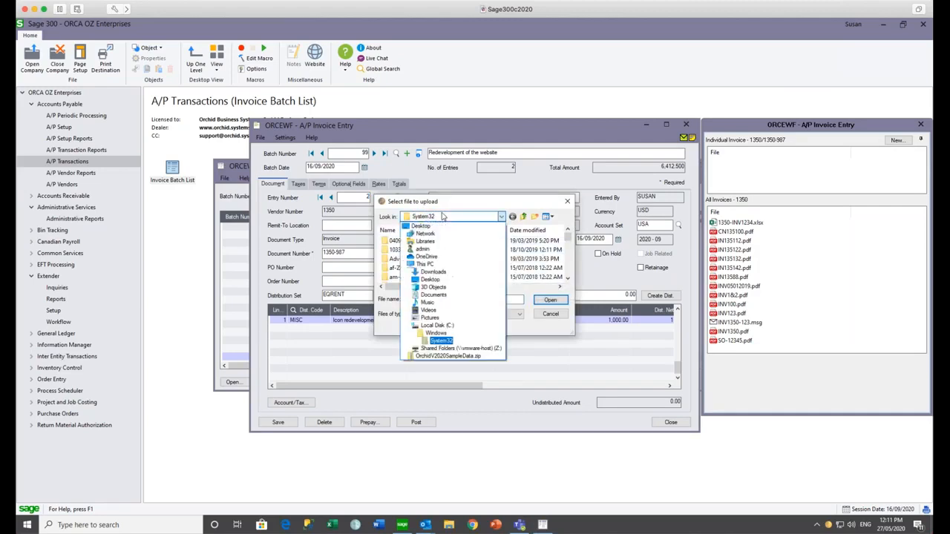
left_click(434, 273)
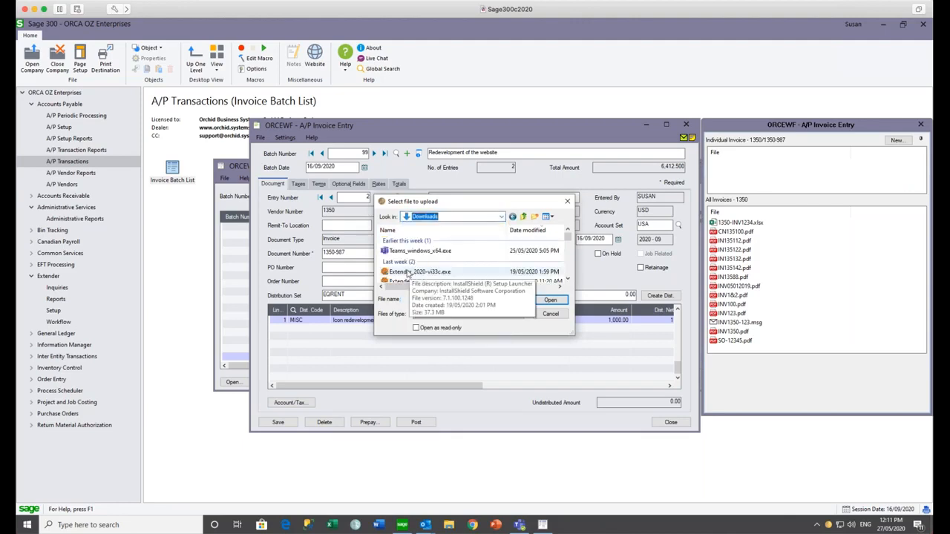
- Upload EFT.vi to invoice 1350-987 as 1350-987.vi and close the upload window
left_click(568, 279)
left_click(568, 280)
left_click(568, 279)
left_click(568, 279)
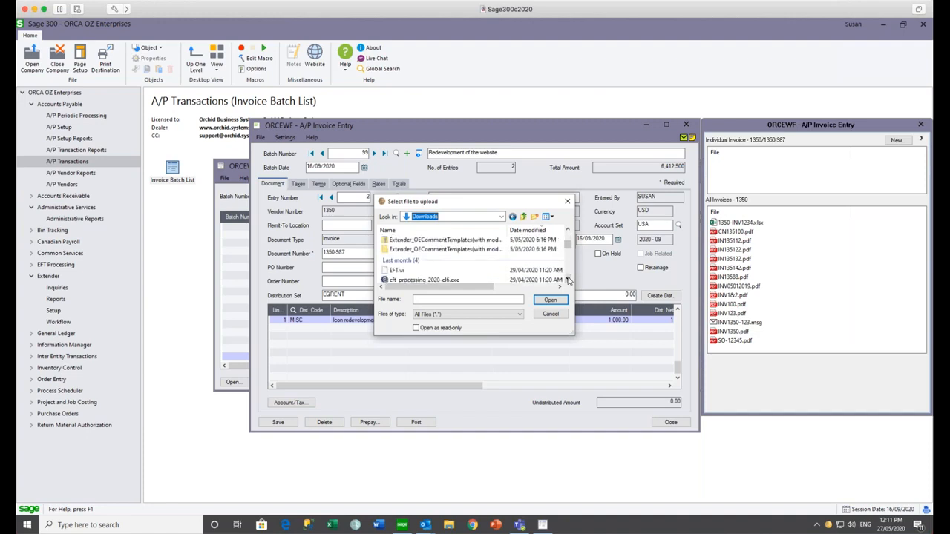
left_click(567, 280)
left_click_drag(397, 262, 800, 176)
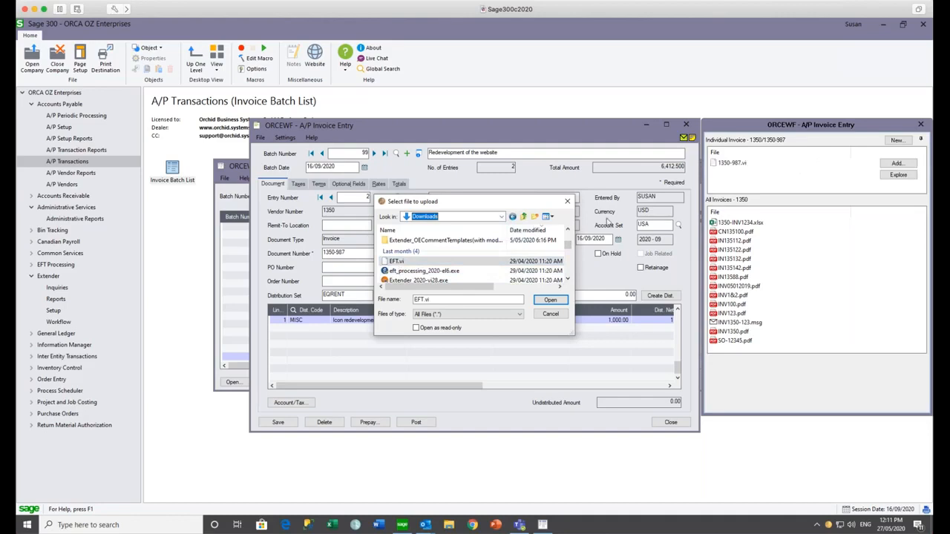
left_click(567, 202)
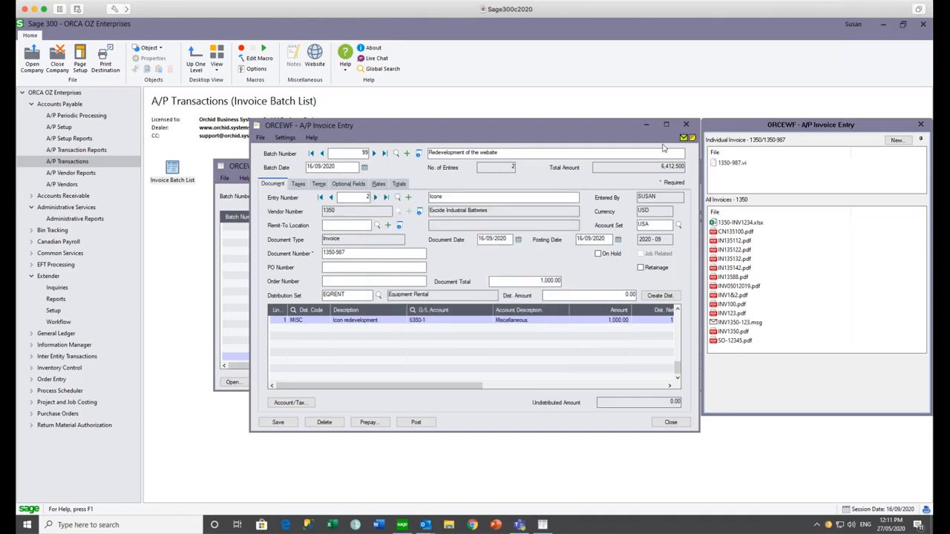
mouse_move(712, 165)
- Mark batch 99 ready to post and post it, leaving it pending Finance Manager approval
left_click(687, 124)
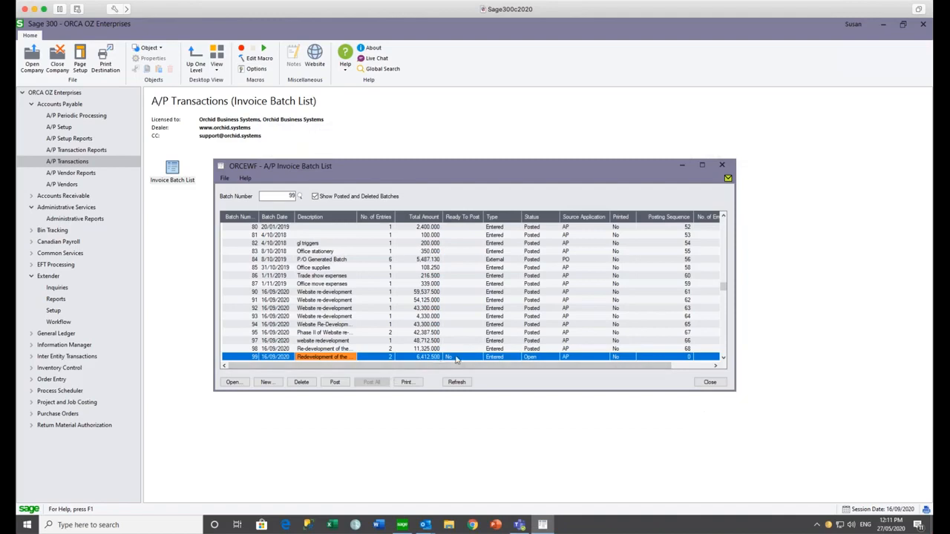
double_click(456, 359)
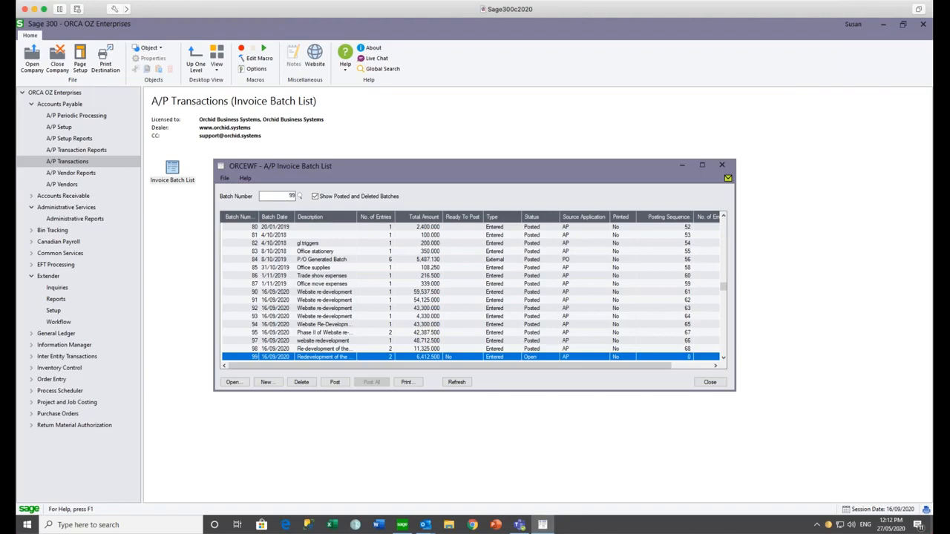
left_click(335, 382)
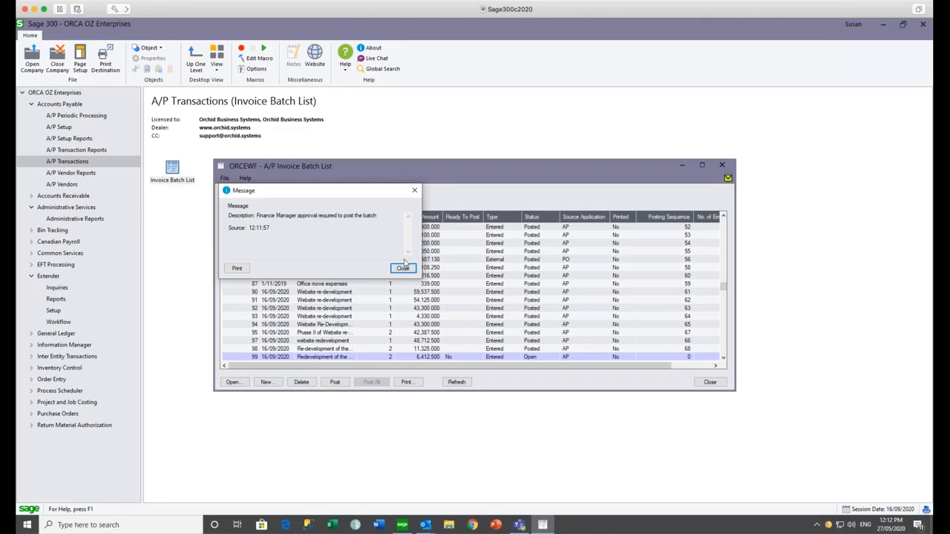
left_click(402, 269)
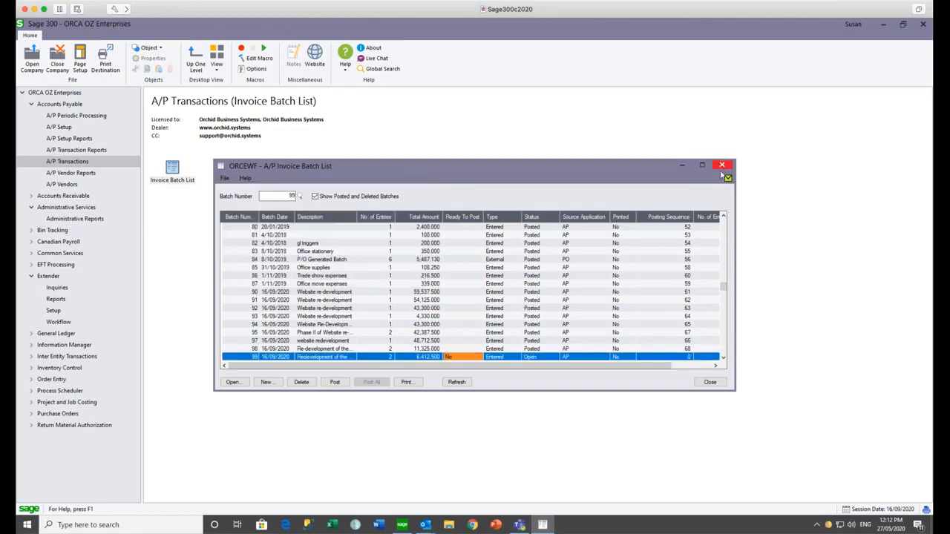
left_click(721, 167)
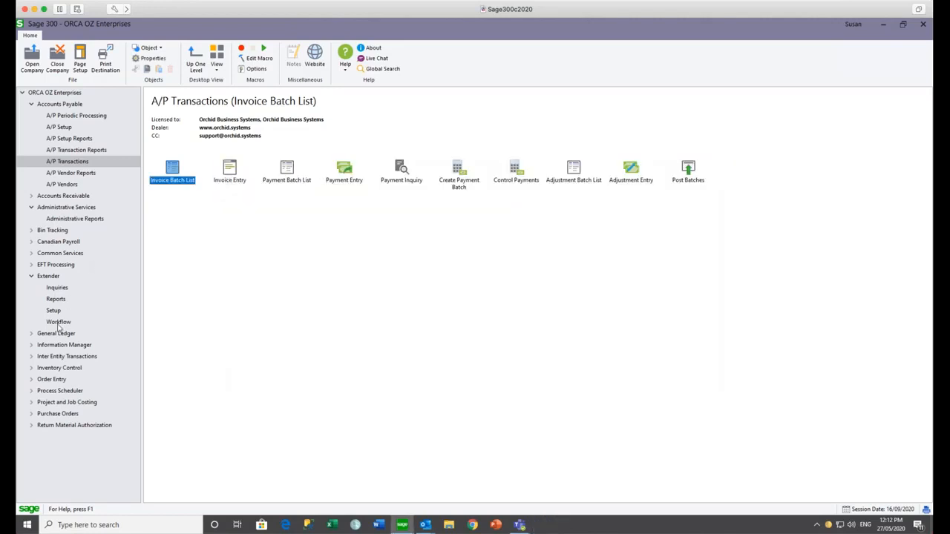
- Confirm in the Workflow Console that batch 99's post workflow is assigned to FINMGR at WaitPost
left_click(58, 324)
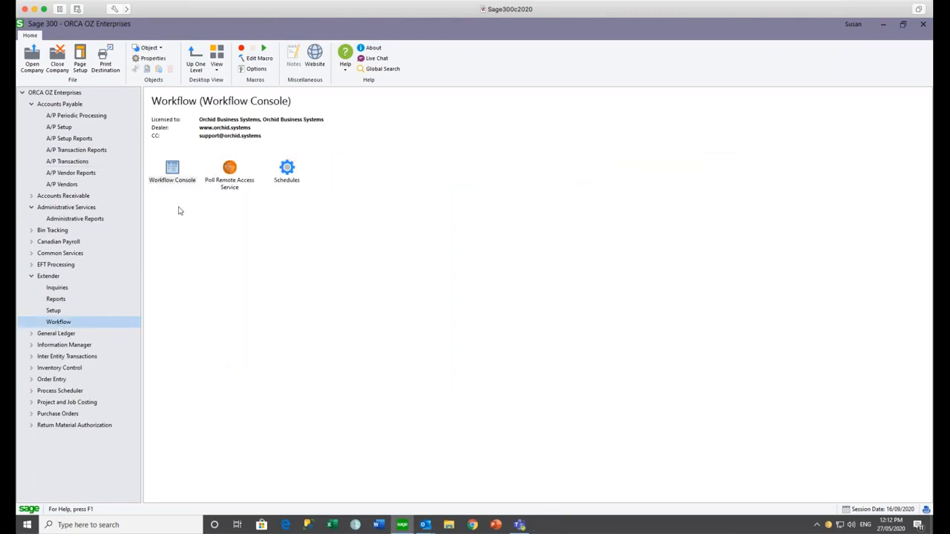
double_click(176, 181)
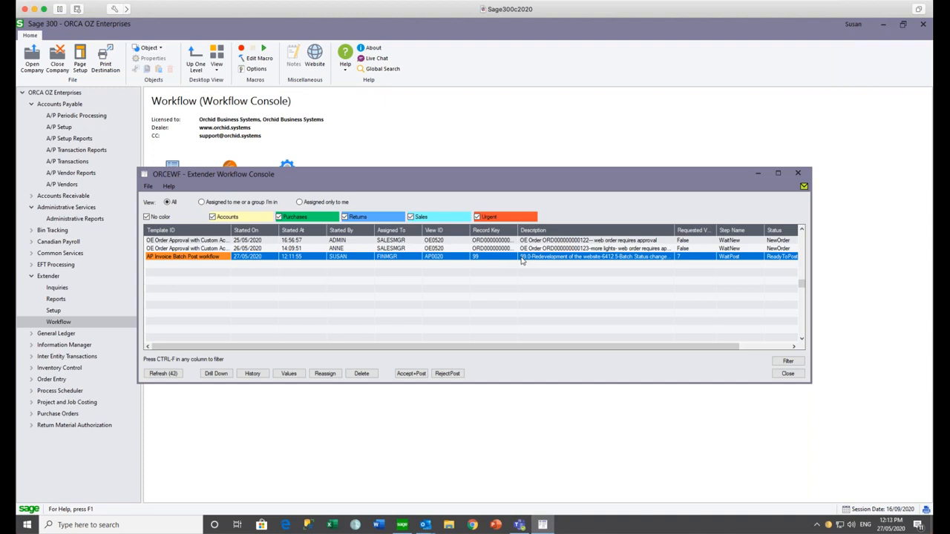
left_click(798, 173)
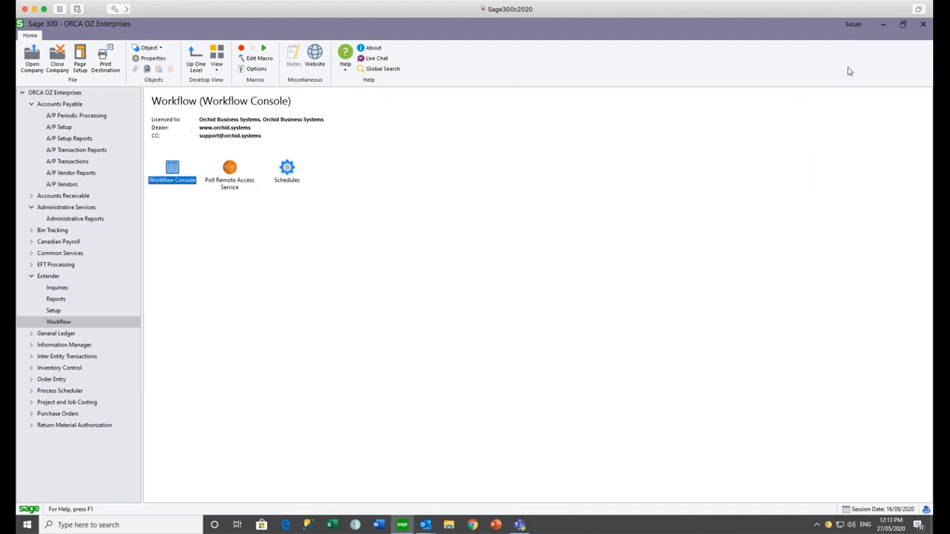
- Exit and relaunch Sage 300, signing into ORCA OZ Enterprises with the approver's user ID
left_click(922, 25)
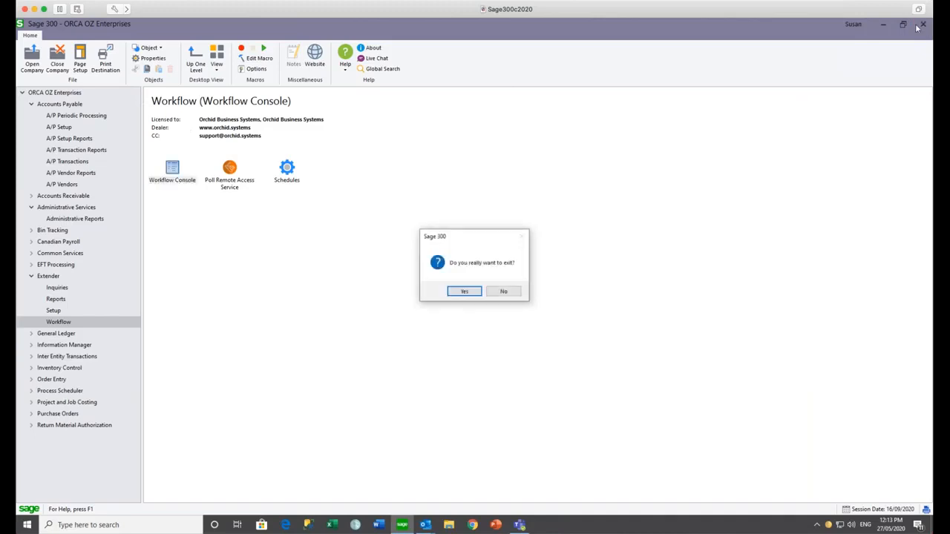
left_click(465, 291)
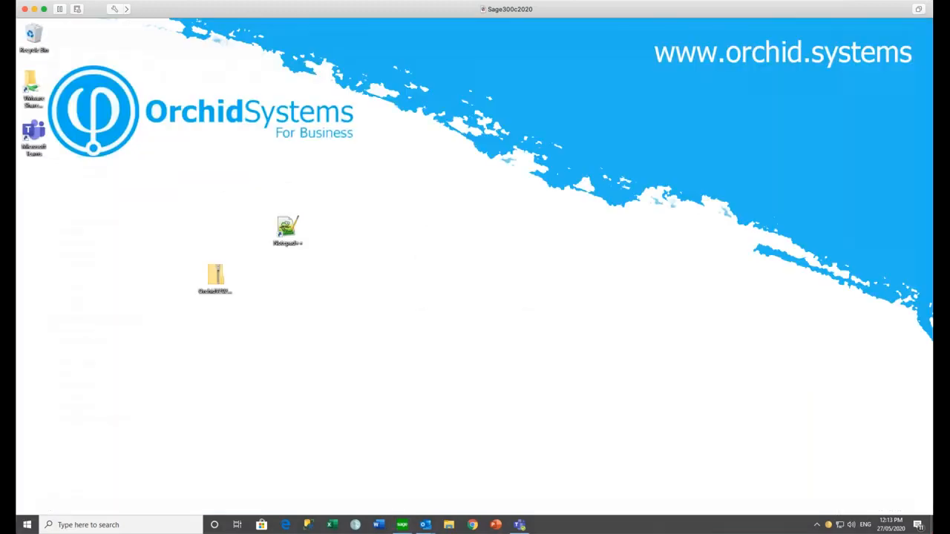
left_click(402, 525)
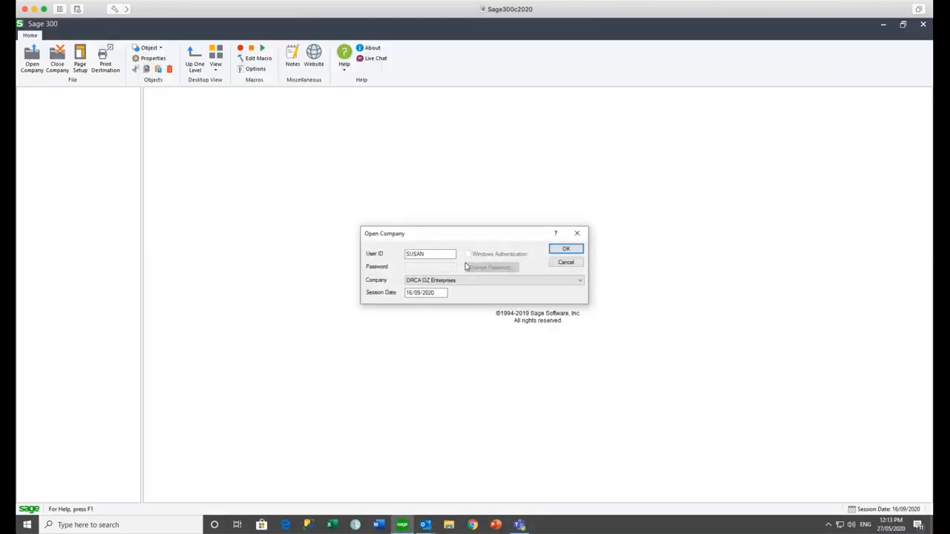
type("STEVE")
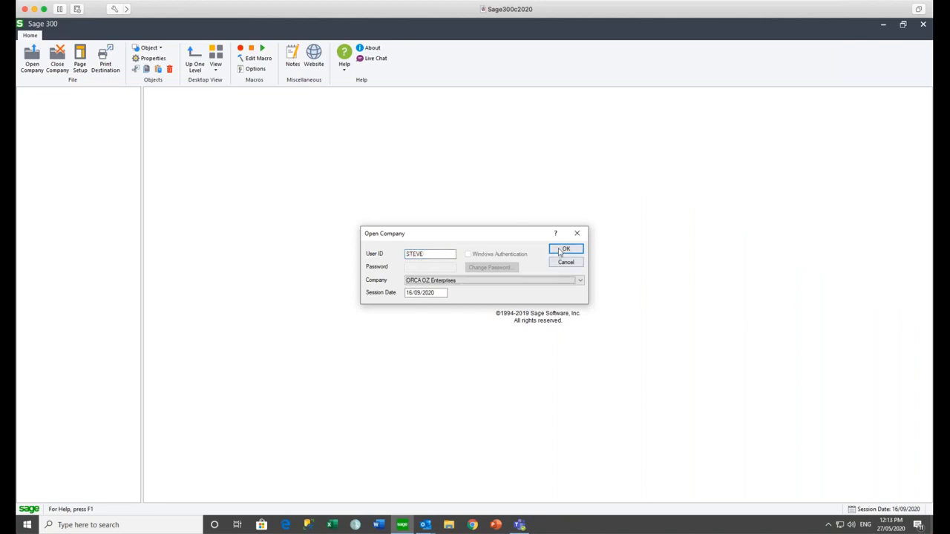
left_click(566, 249)
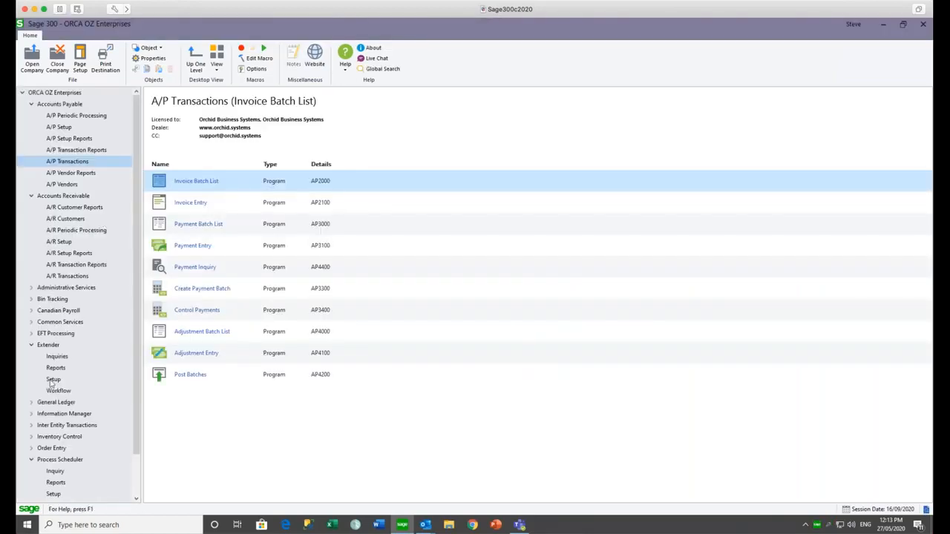
- Drill down from the AP Invoice Batch Post workflow task into batch 99's invoice entry
left_click(56, 392)
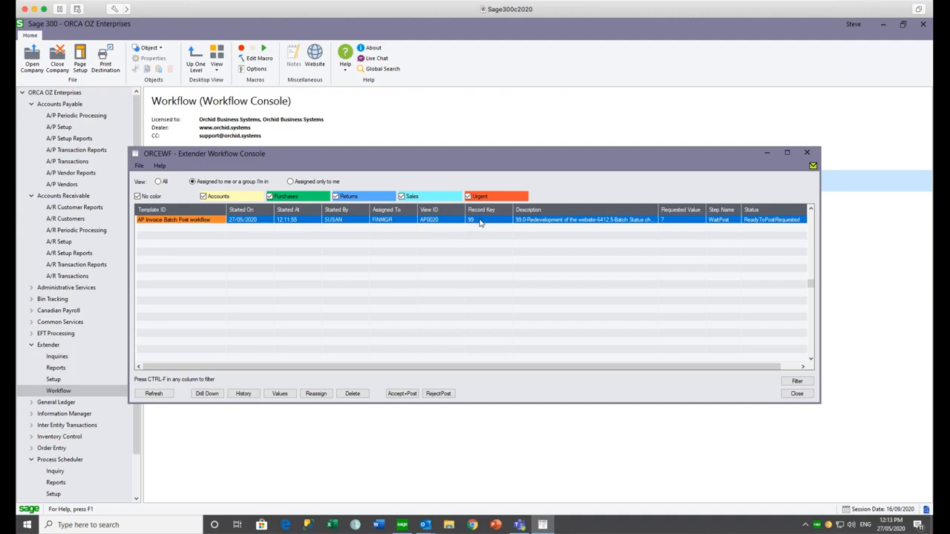
left_click(300, 221)
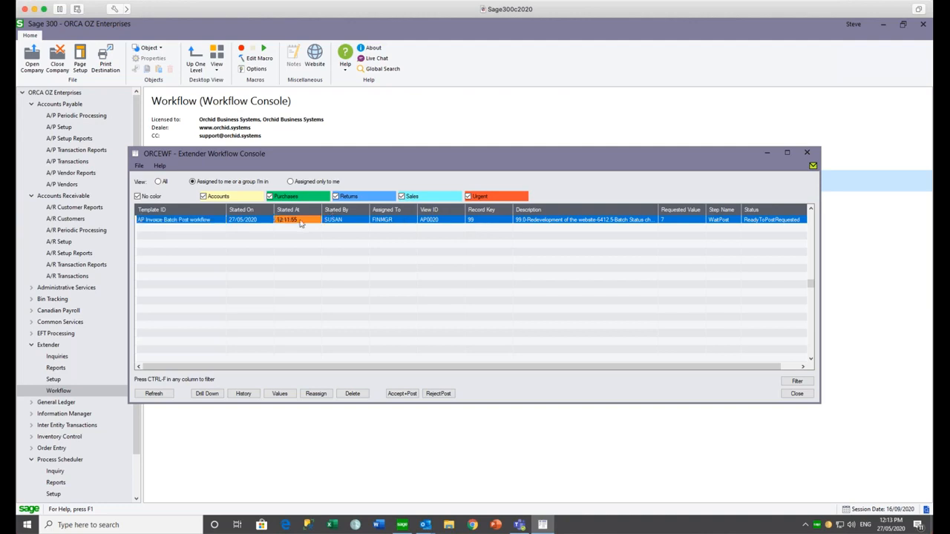
left_click(207, 396)
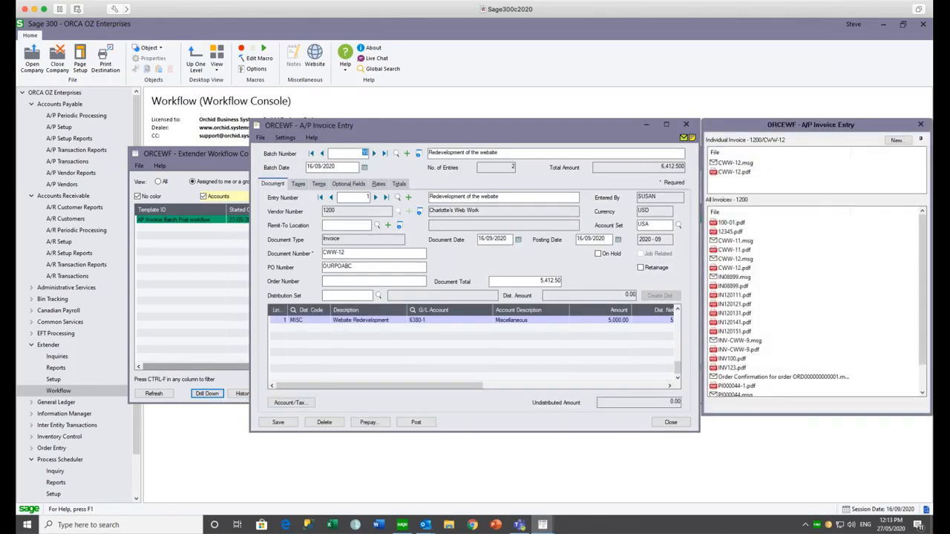
- Review entries 2 and 1 of batch 99, then close the invoice entry window
left_click(375, 198)
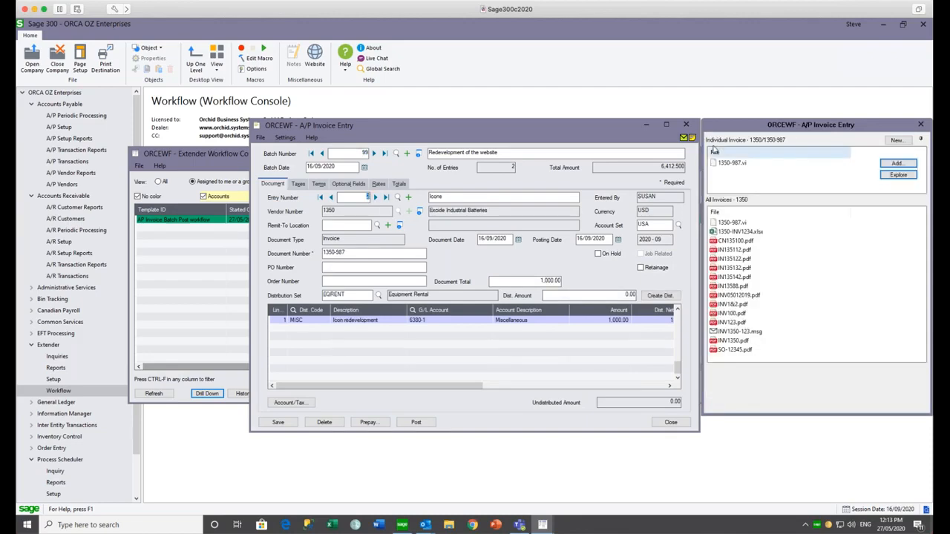
left_click(330, 197)
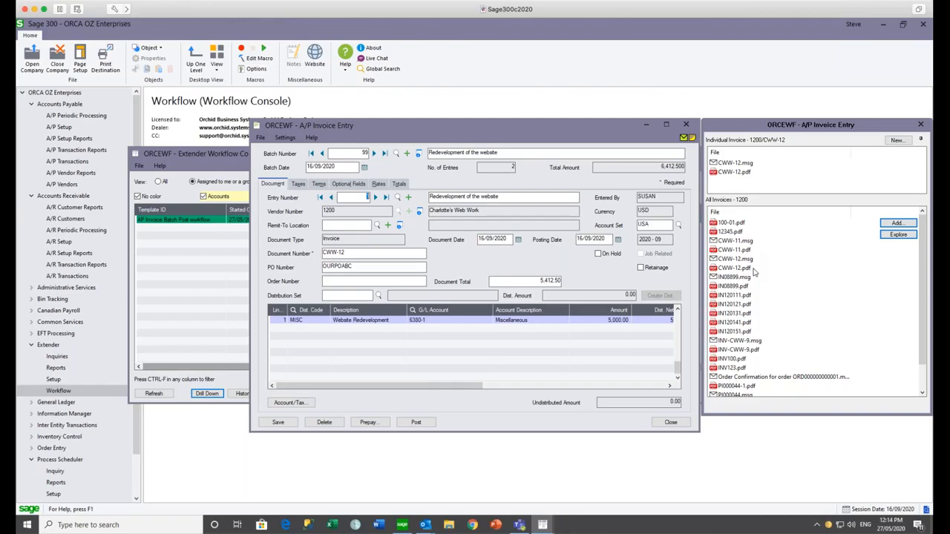
left_click(687, 124)
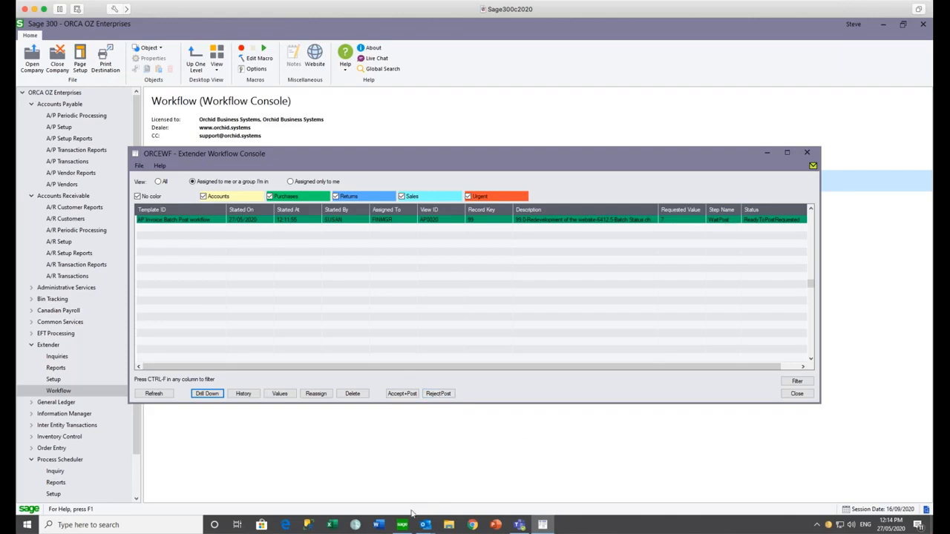
- Refresh the other account's Outlook inbox and select the new Batch 99 post request email
left_click(428, 527)
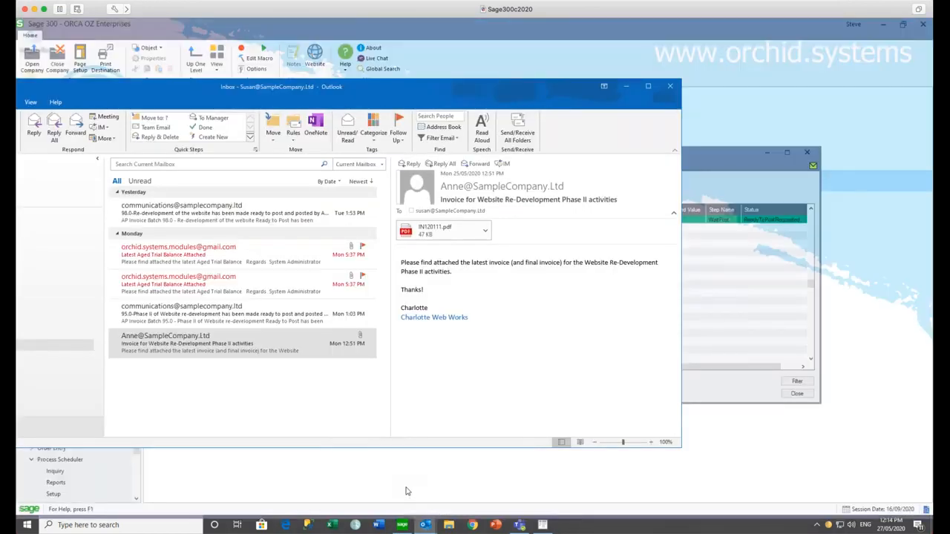
left_click(407, 491)
left_click_drag(361, 86, 588, 69)
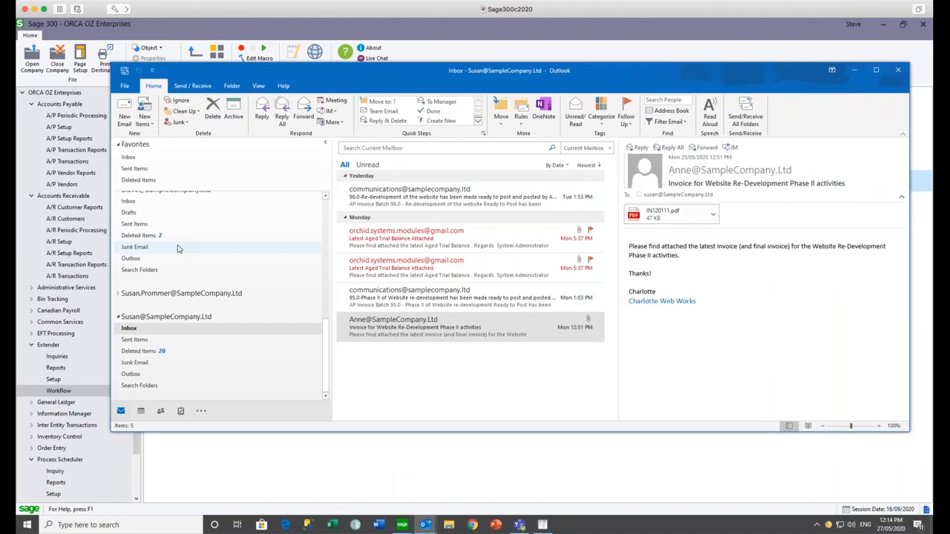
scroll(178, 248, "up", 3)
left_click(131, 316)
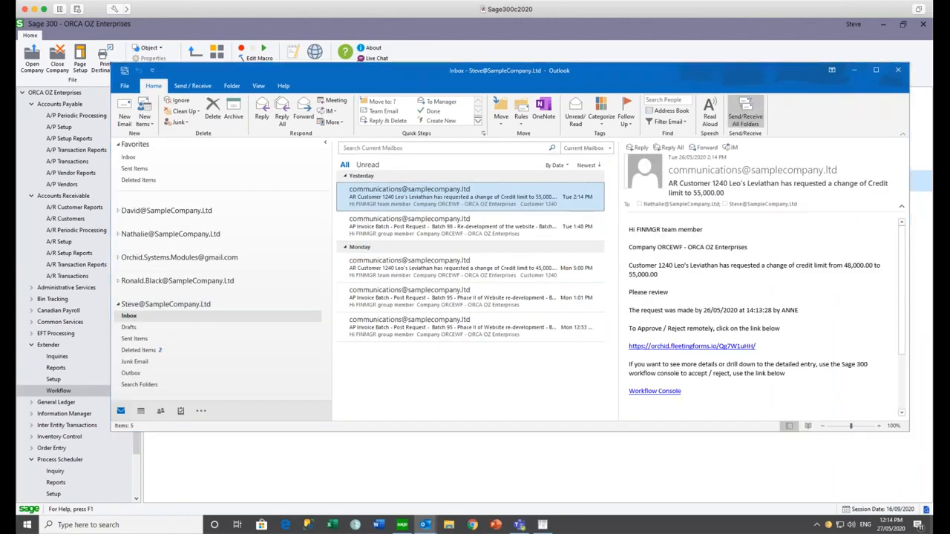
left_click(745, 112)
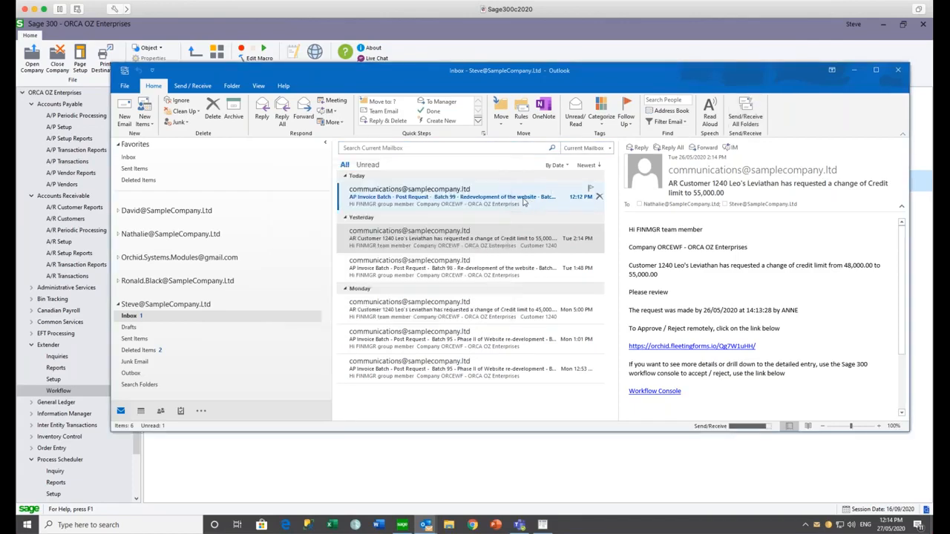
left_click(524, 199)
- Open the Batch 99 email and highlight its company, batch, description, 6,412.50 total and approval lines
double_click(481, 199)
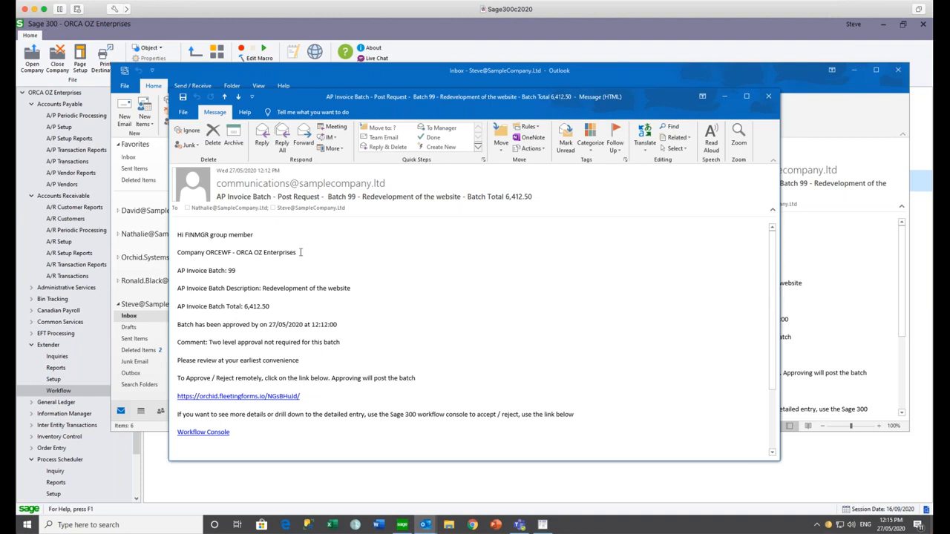
left_click_drag(299, 253, 174, 255)
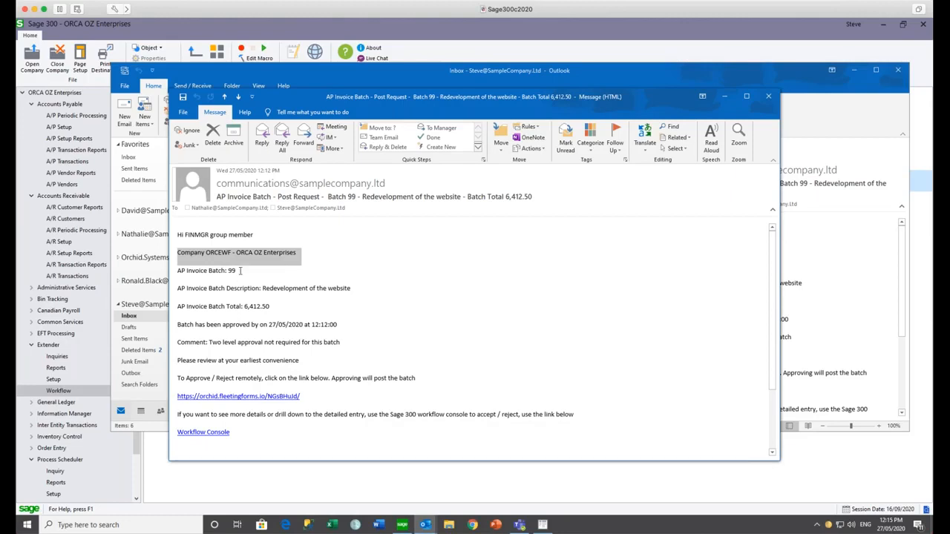
left_click_drag(238, 272, 159, 272)
left_click_drag(363, 287, 175, 288)
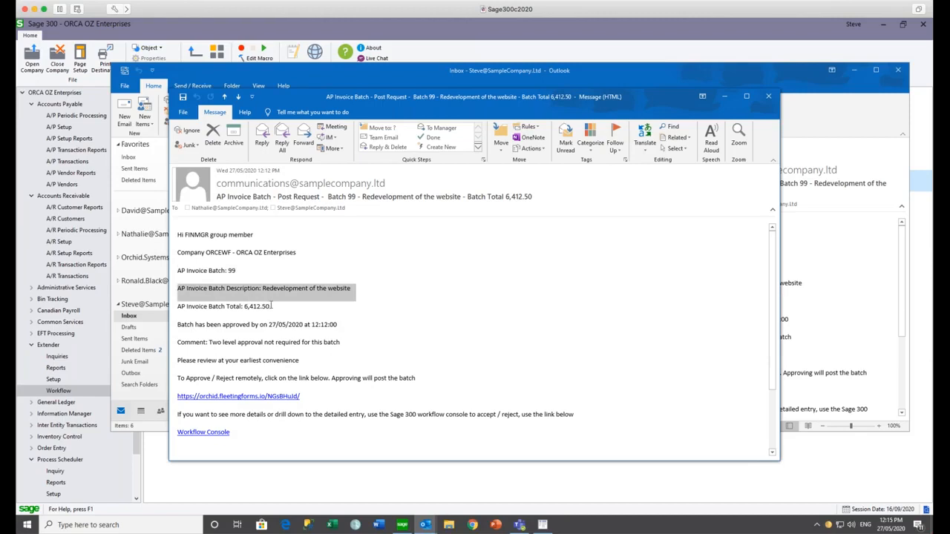
left_click_drag(271, 305, 176, 306)
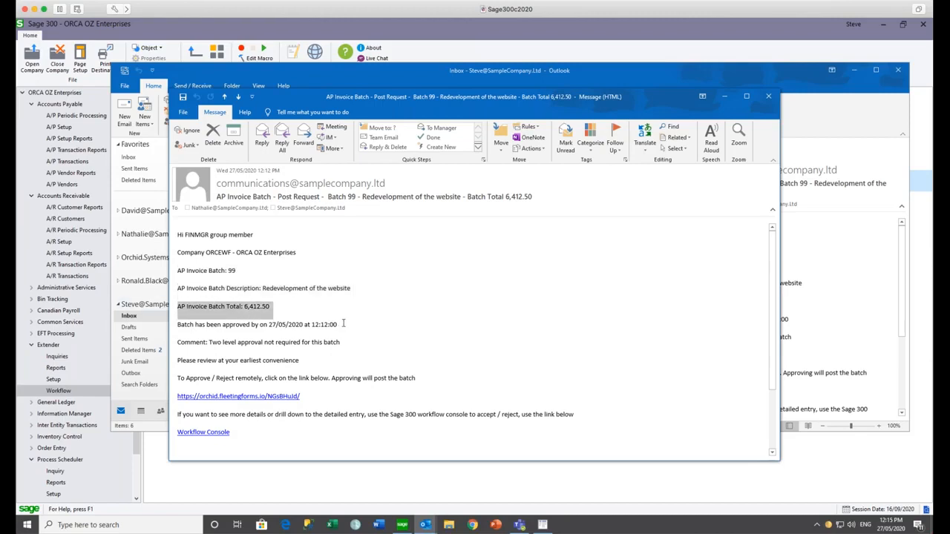
left_click_drag(343, 325, 173, 327)
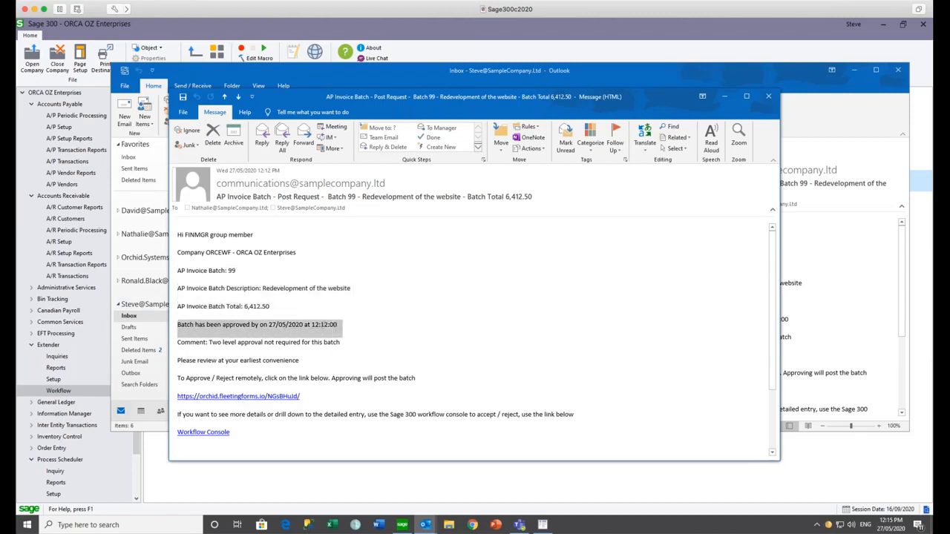
- Highlight the batch comment, then follow the remote approve/reject link for Batch 99
left_click(355, 342)
left_click_drag(348, 341, 173, 343)
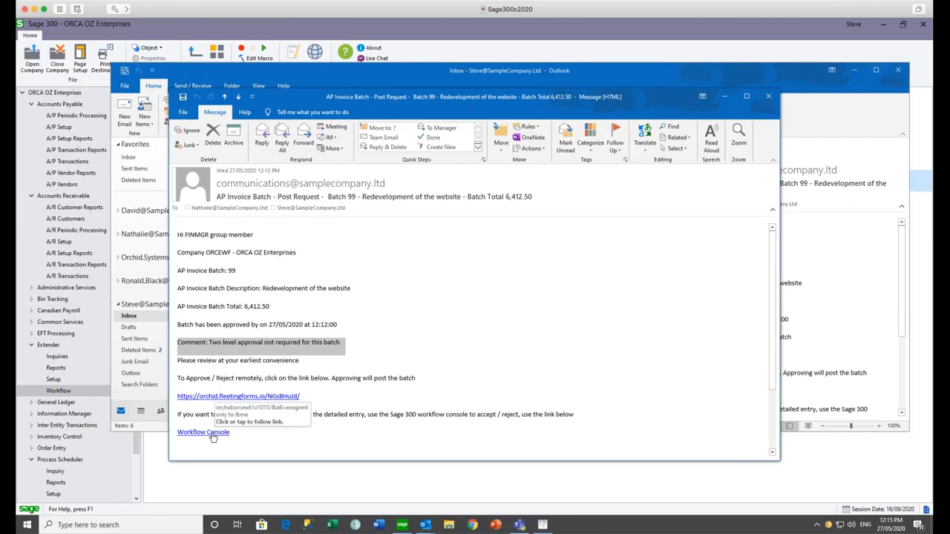
left_click(321, 389)
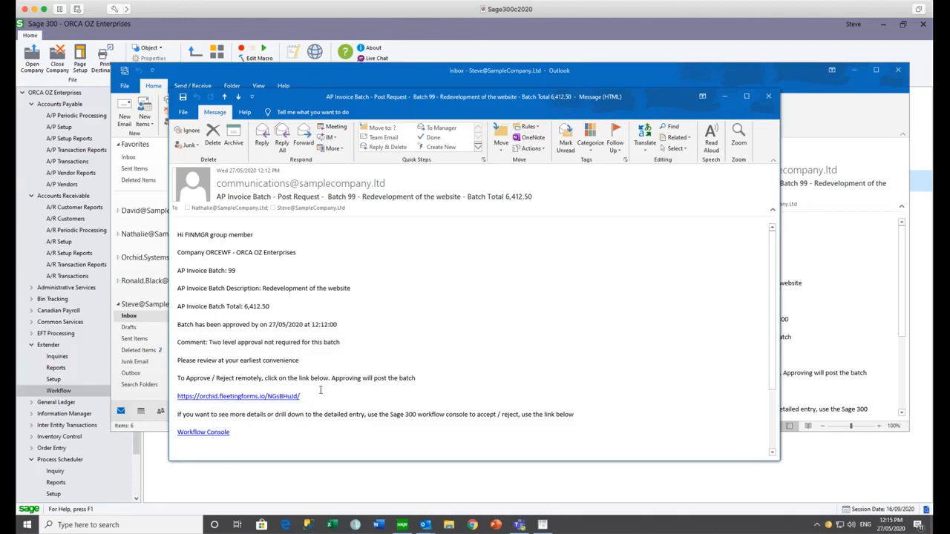
left_click(258, 398)
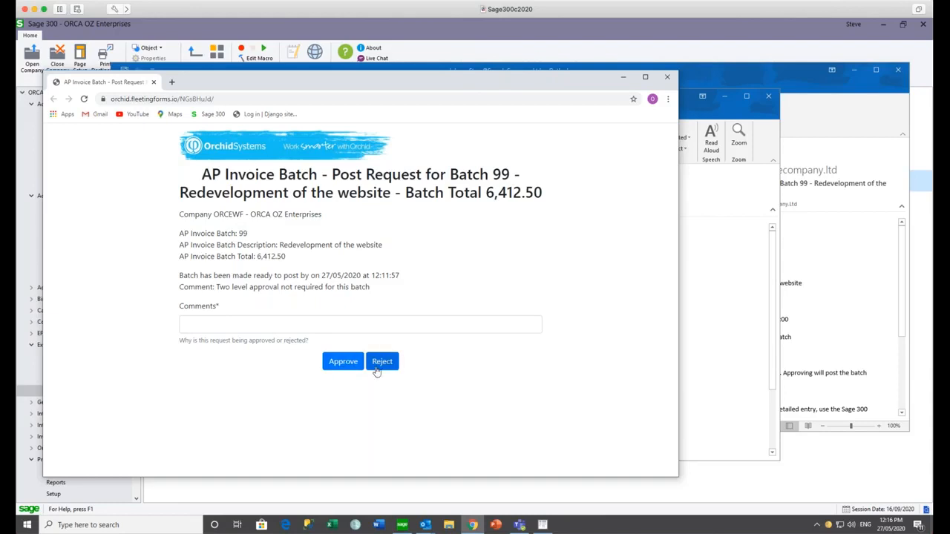
- Approve Batch 99 with the saved 'changes done' comment, then minimize the browser and email message
left_click(248, 326)
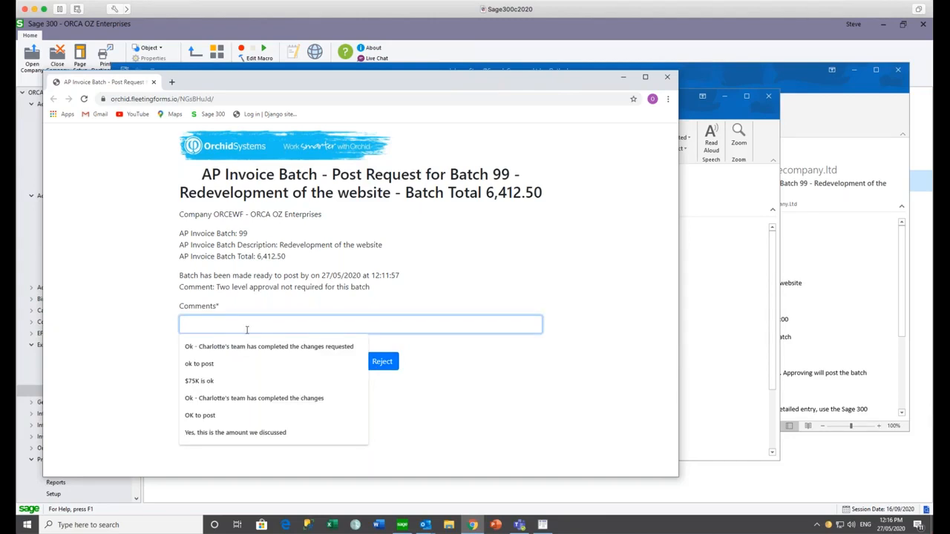
left_click(242, 347)
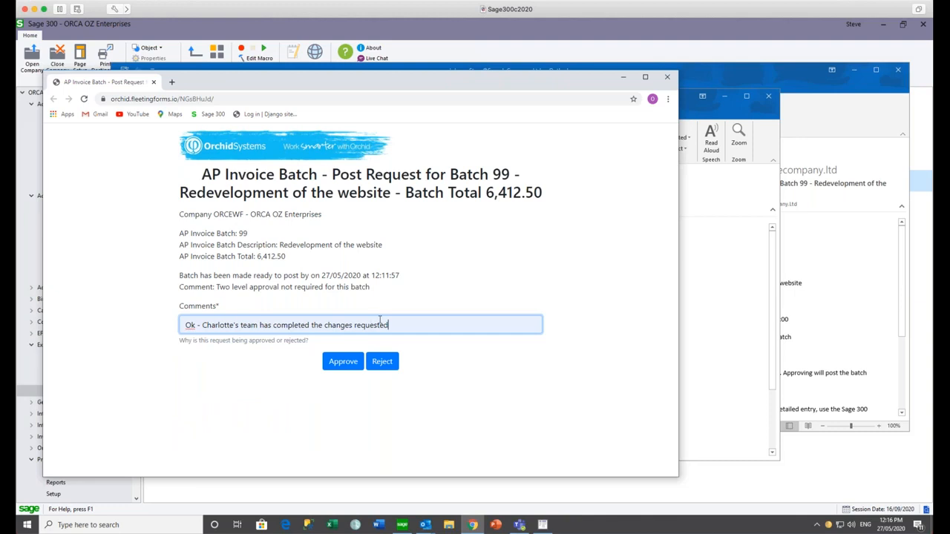
left_click(341, 365)
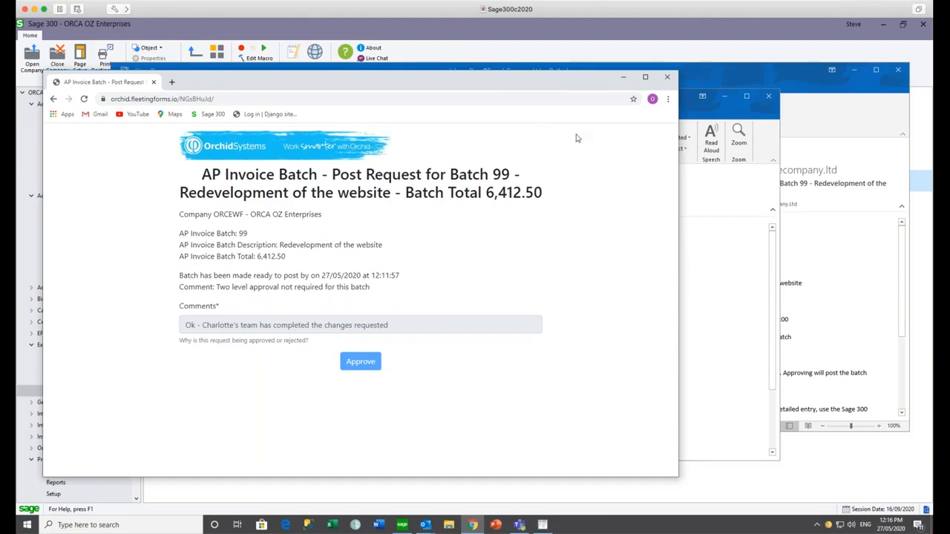
left_click(624, 78)
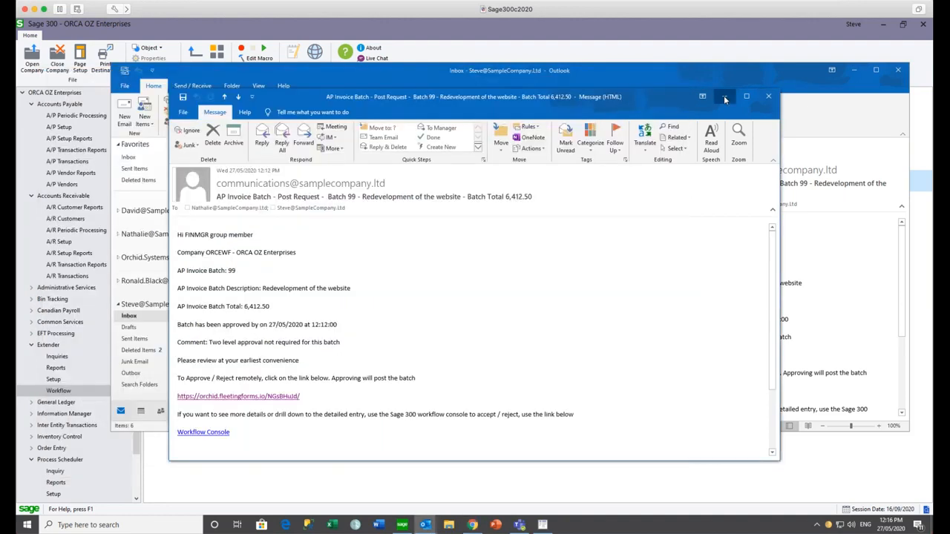
left_click(725, 96)
- Minimize Outlook and the Workflow Console, and open the Process Scheduler Schedules window in Sage 300
left_click(855, 70)
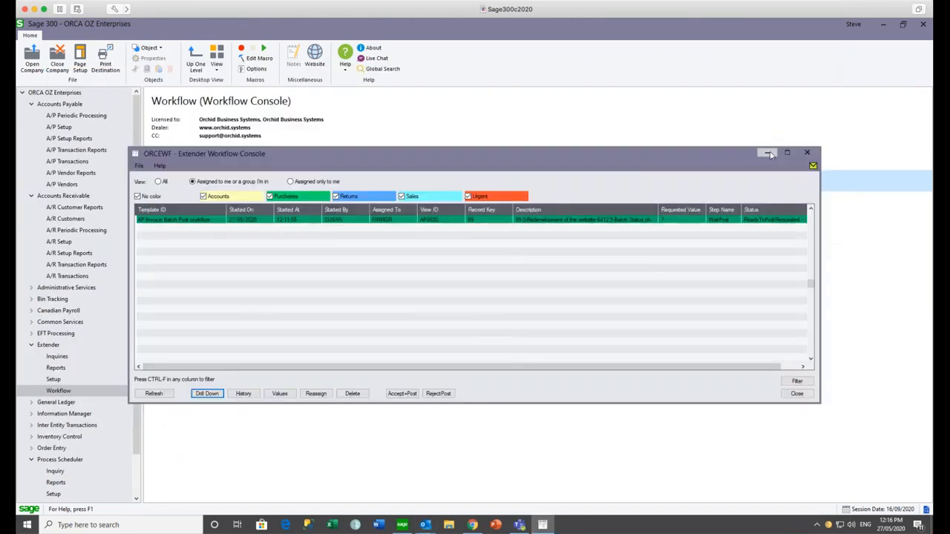
left_click(768, 155)
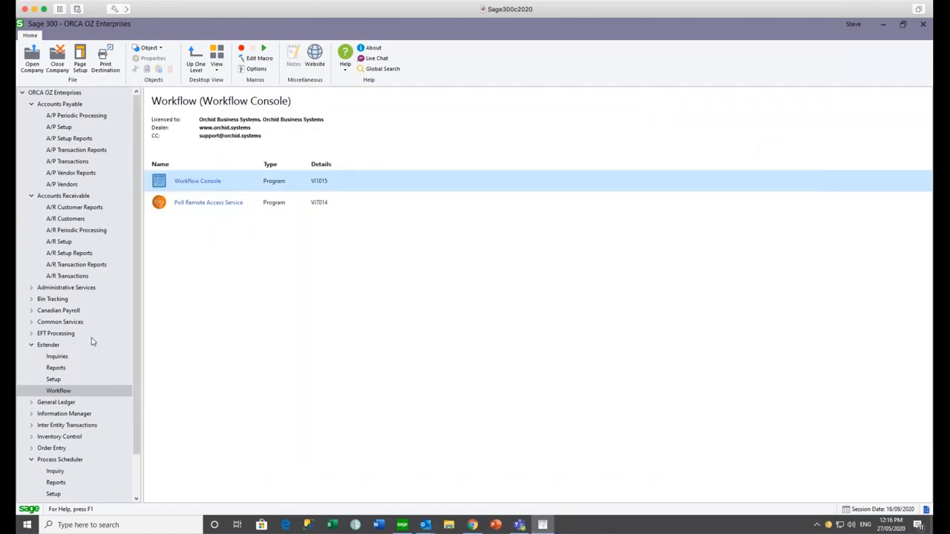
scroll(126, 363, "down", 2)
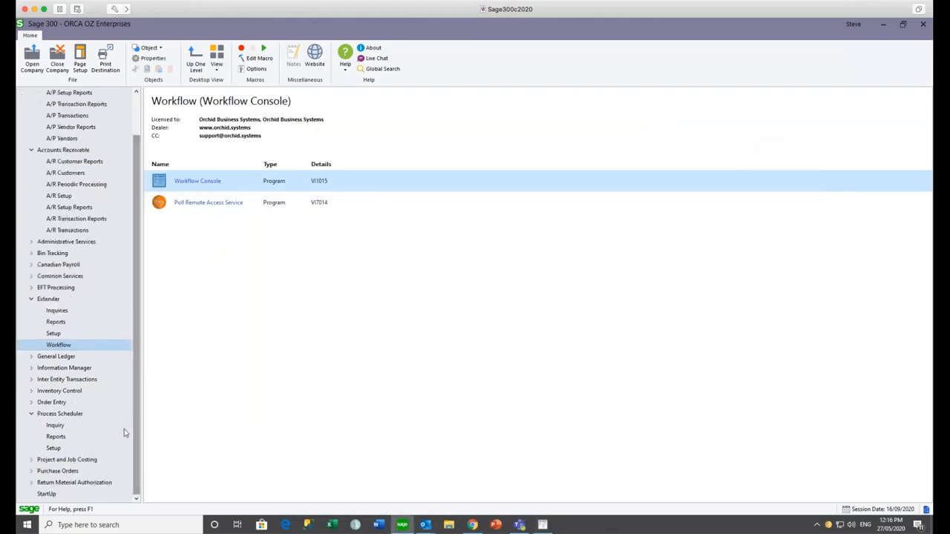
left_click(53, 449)
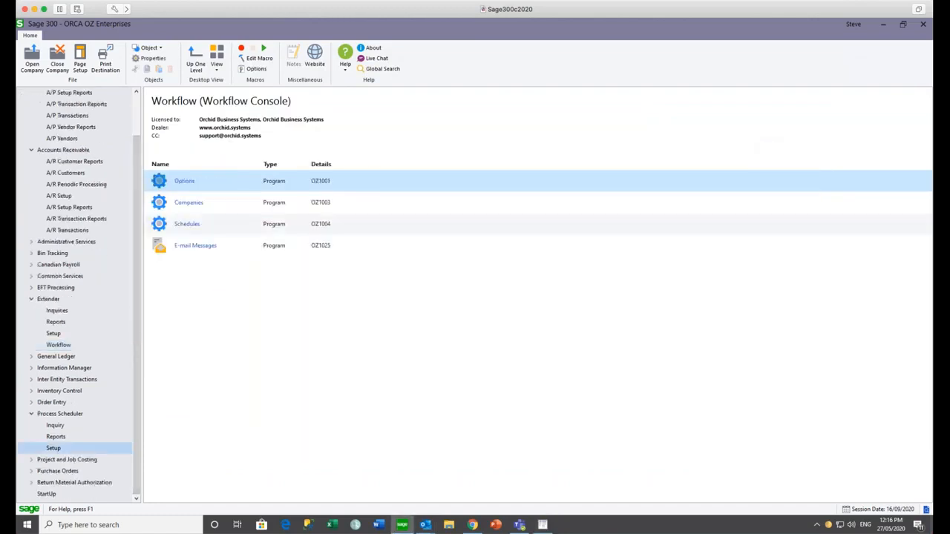
double_click(185, 228)
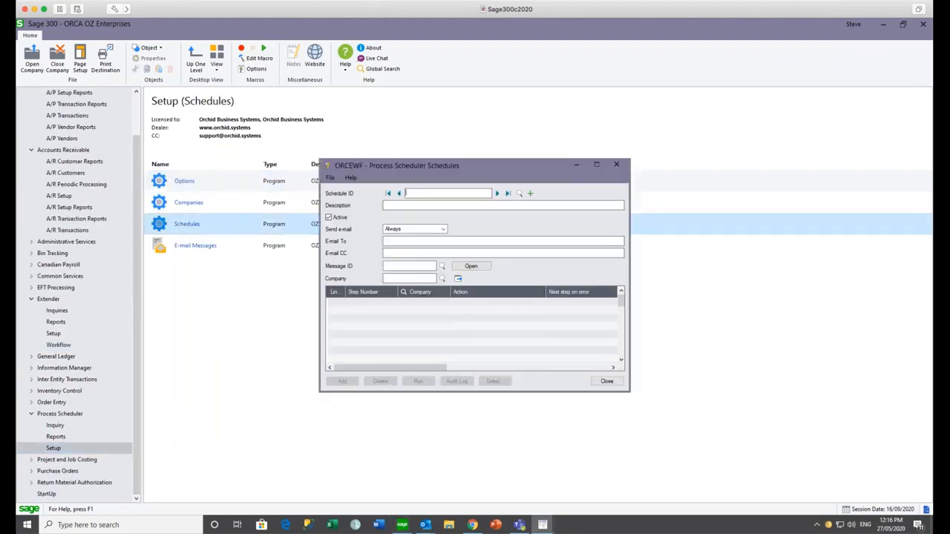
- Run the REMOTEACCESS schedule to post the approved invoice batch, then close the log and Schedules
left_click(497, 194)
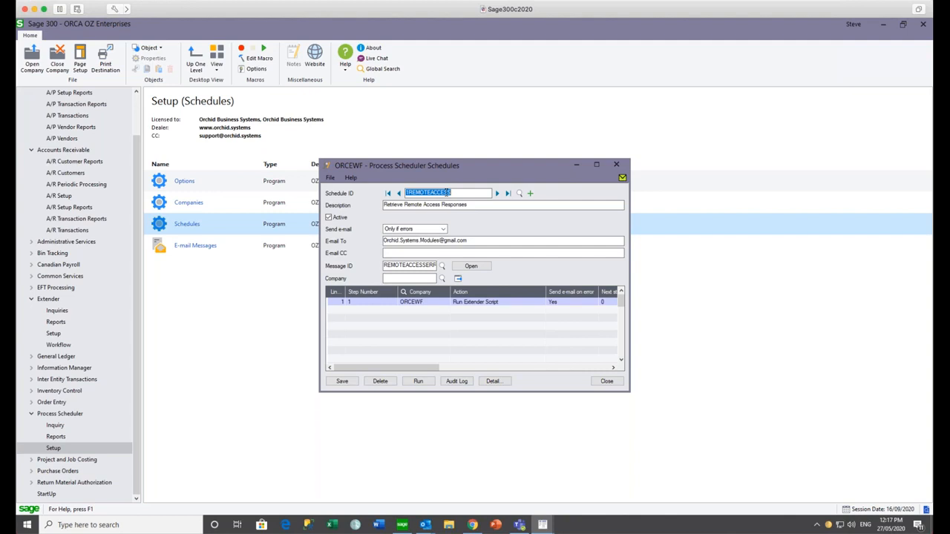
left_click(418, 382)
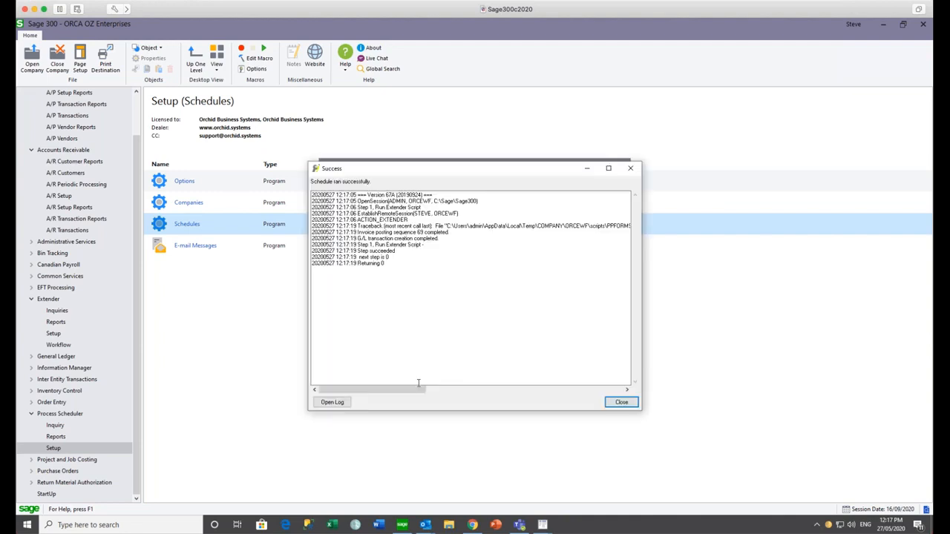
left_click(630, 168)
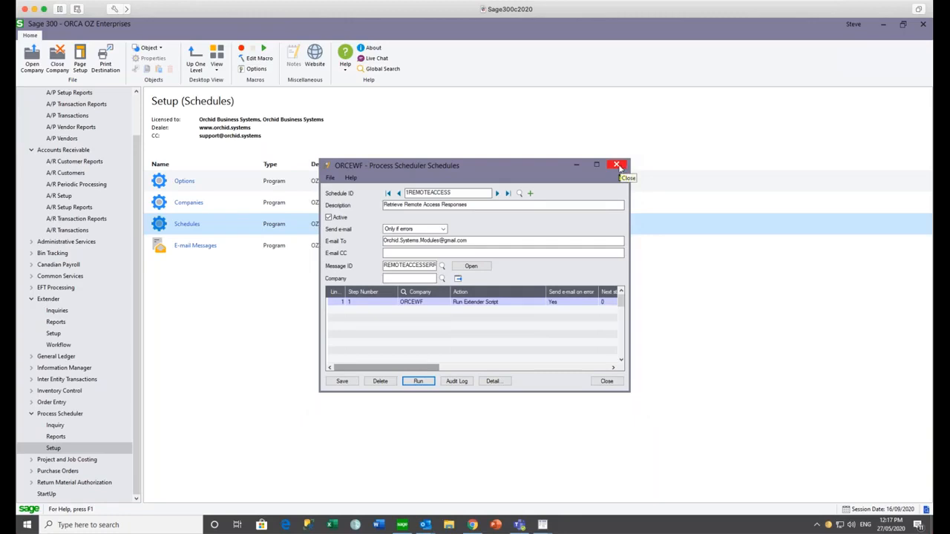
left_click(618, 166)
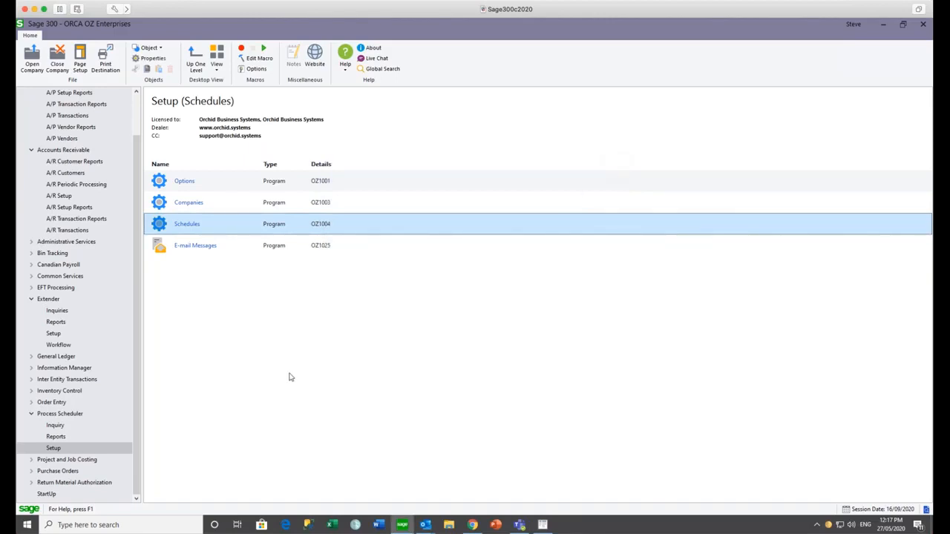
- Review the Workflow Summary and Detail Logs showing batch 99 reaching BatchPosted, then close both
left_click(58, 311)
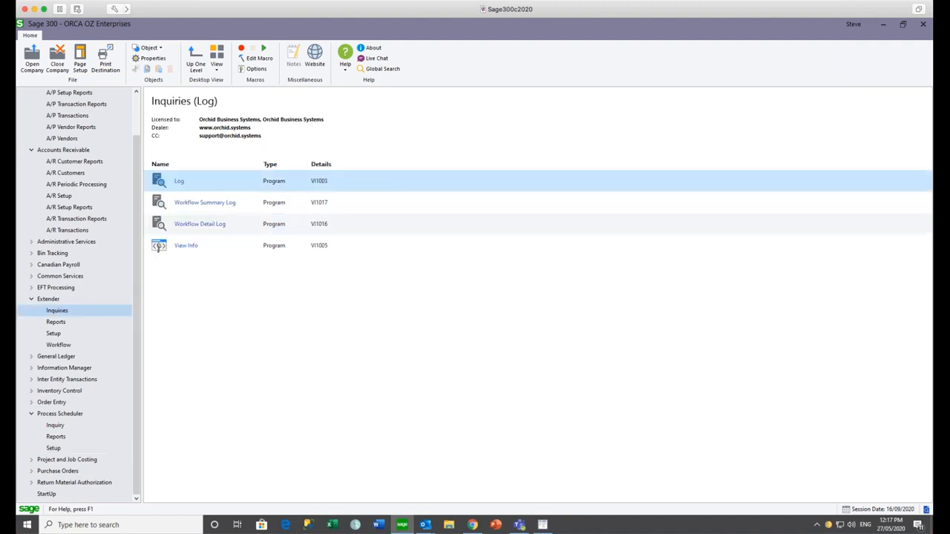
double_click(210, 207)
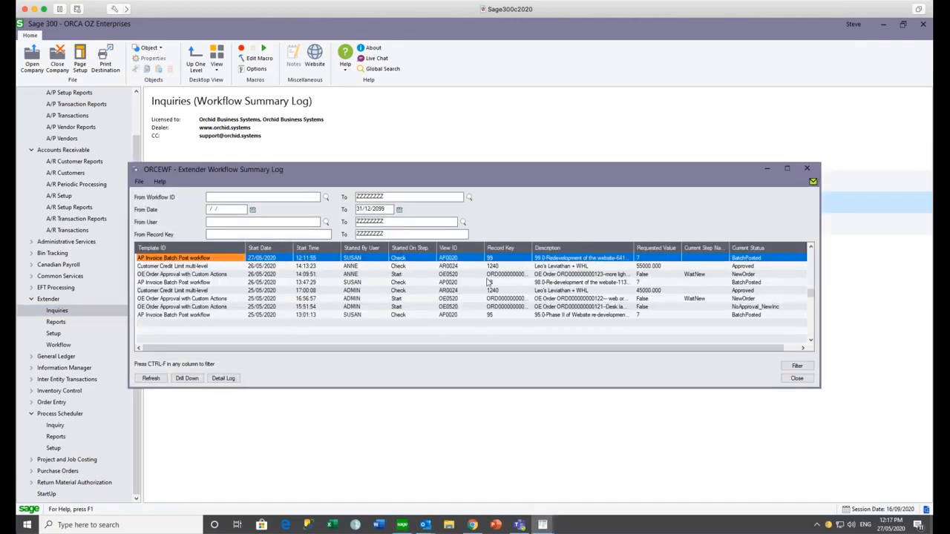
left_click(221, 378)
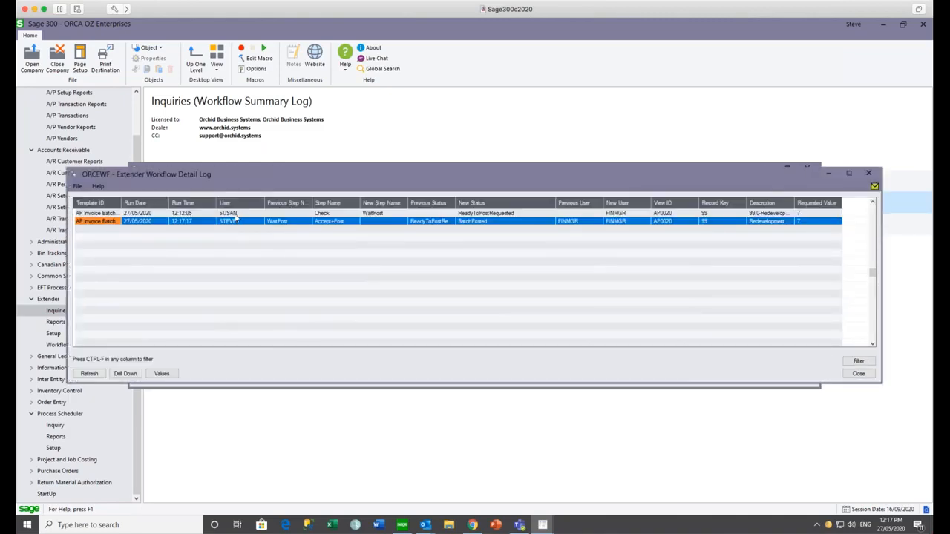
left_click(236, 214)
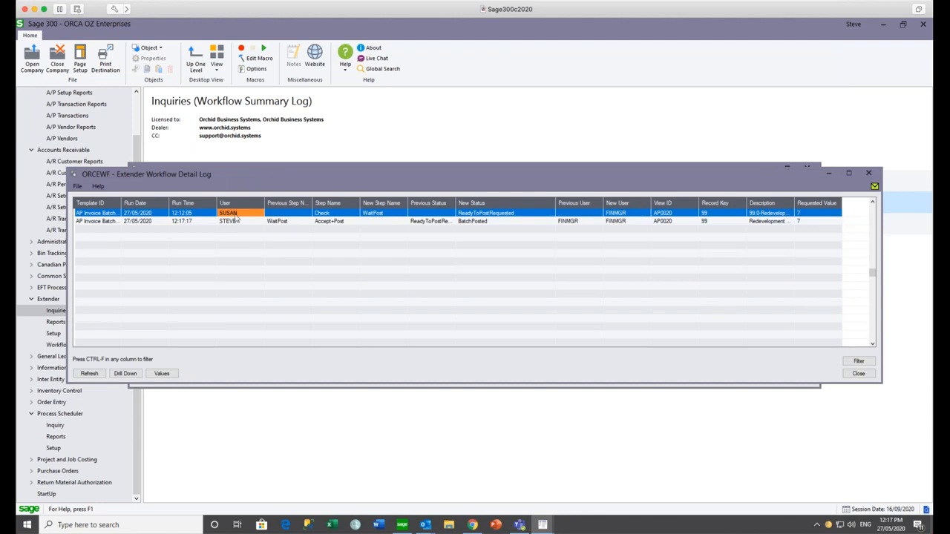
left_click(233, 222)
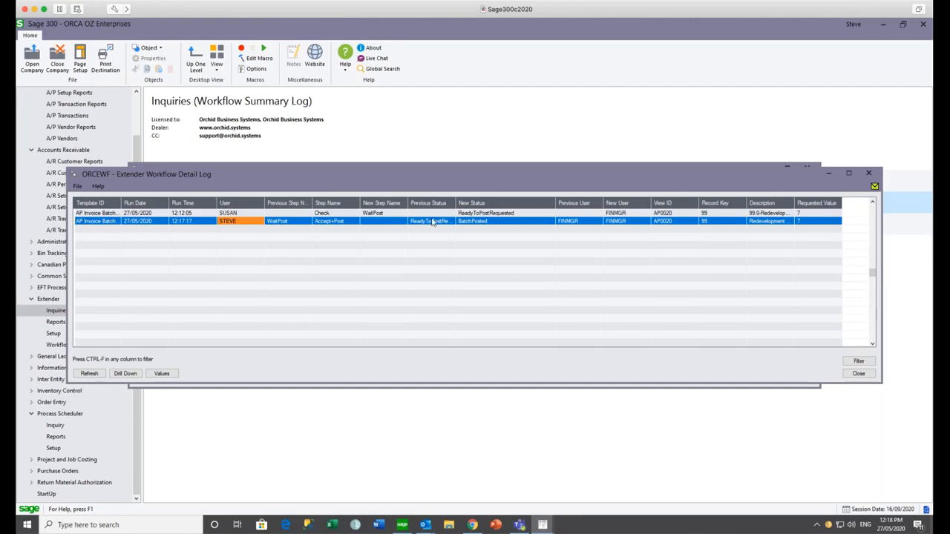
left_click(869, 173)
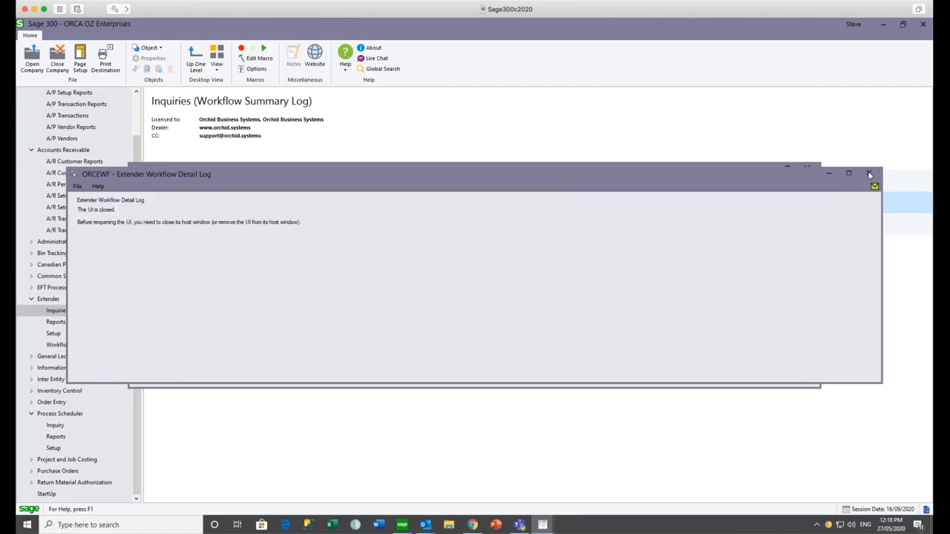
left_click(807, 168)
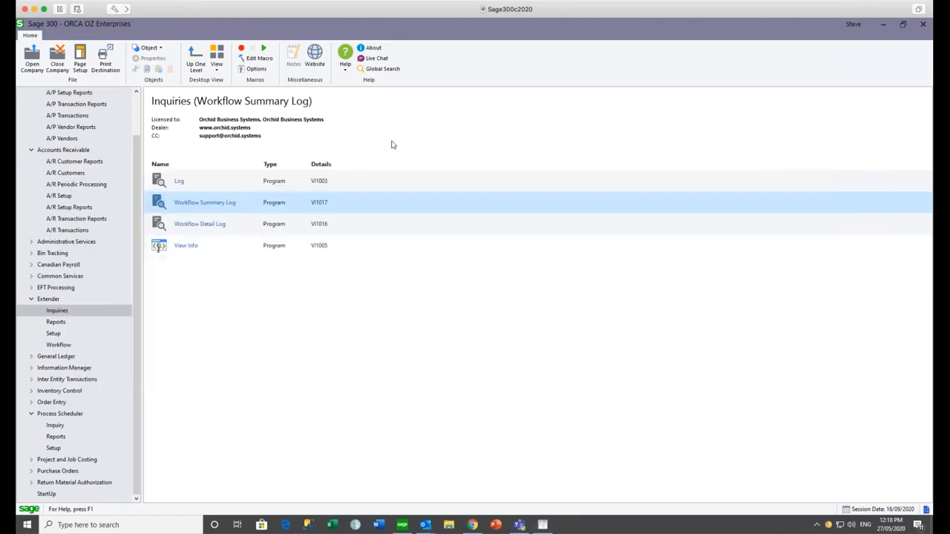
- Close the still-open Workflow Console and exit Sage 300
left_click(923, 24)
left_click(543, 291)
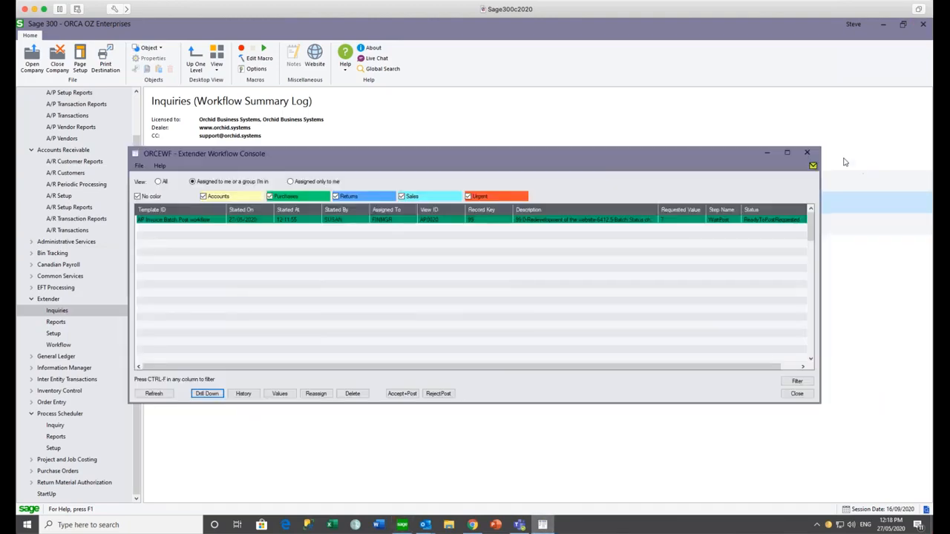
left_click(810, 155)
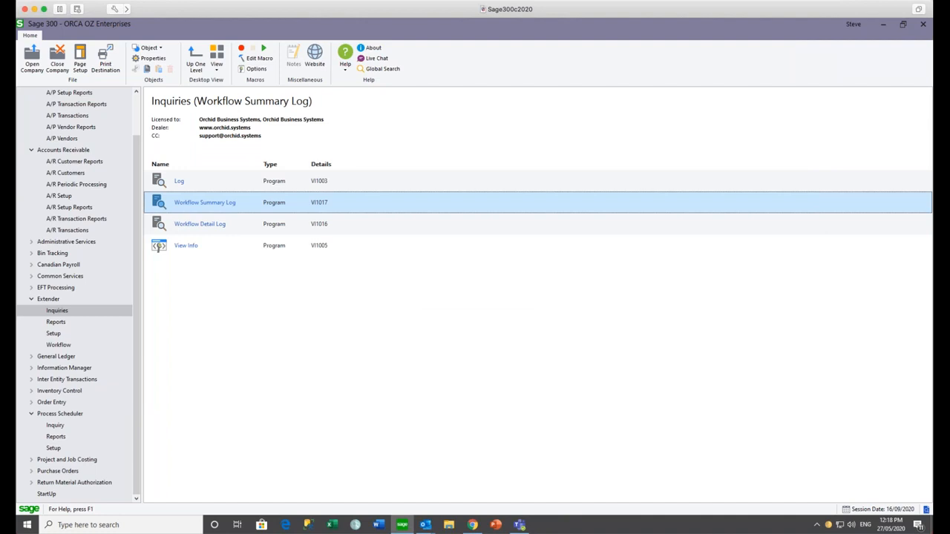
left_click(923, 24)
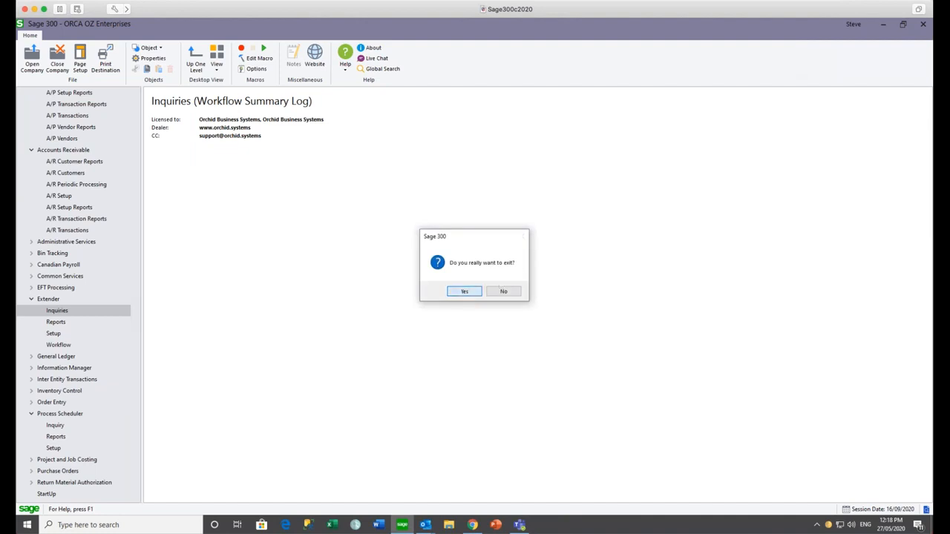
key("Return")
- Relaunch Sage 300 and open ORCA OZ Enterprises under a different user ID
left_click(402, 526)
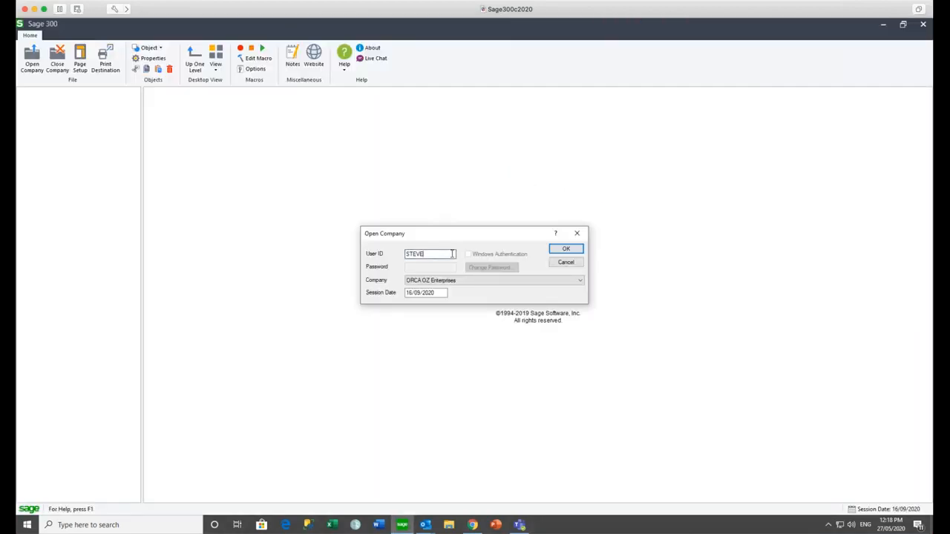
type("S")
type("AN")
key("Return")
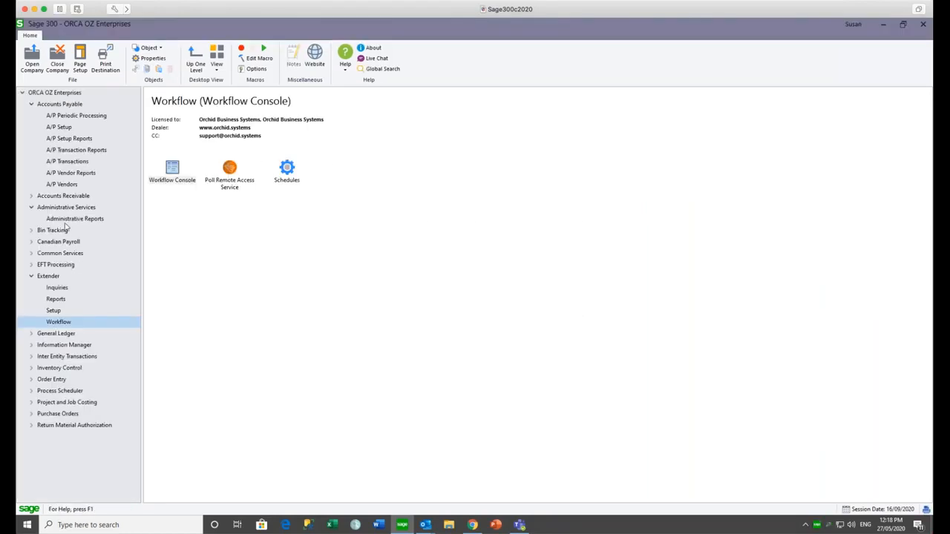
- Open payment batch 63 from the A/P Payment Batch List and enter vendor 1200 in a new payment
left_click(73, 151)
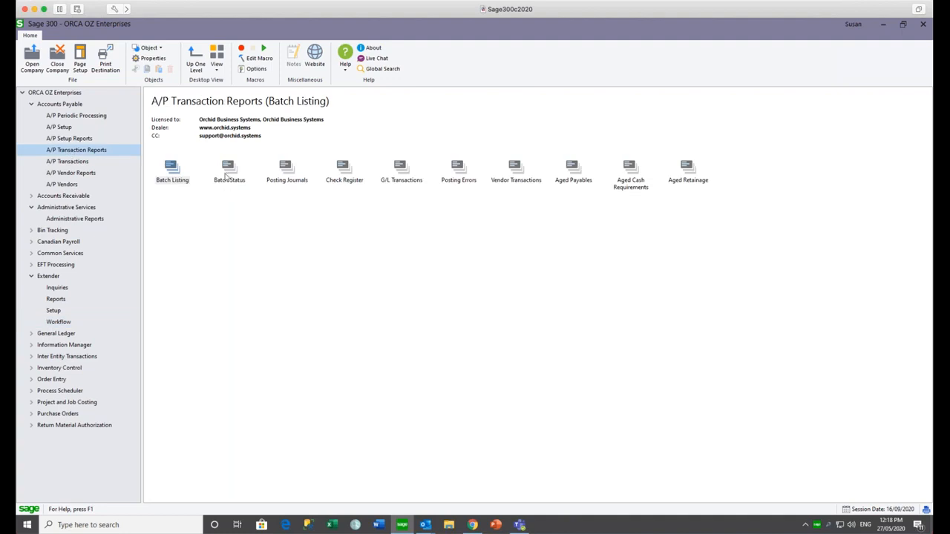
left_click(70, 163)
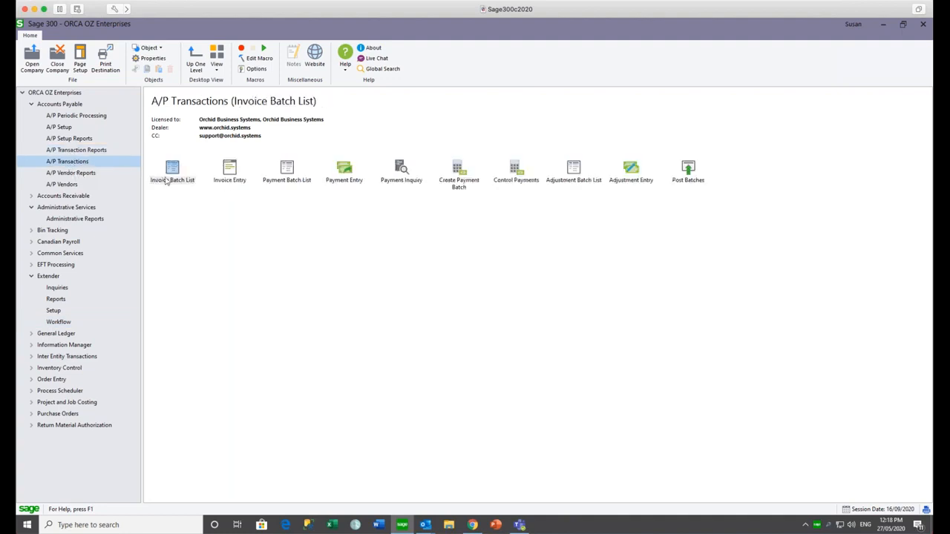
double_click(289, 171)
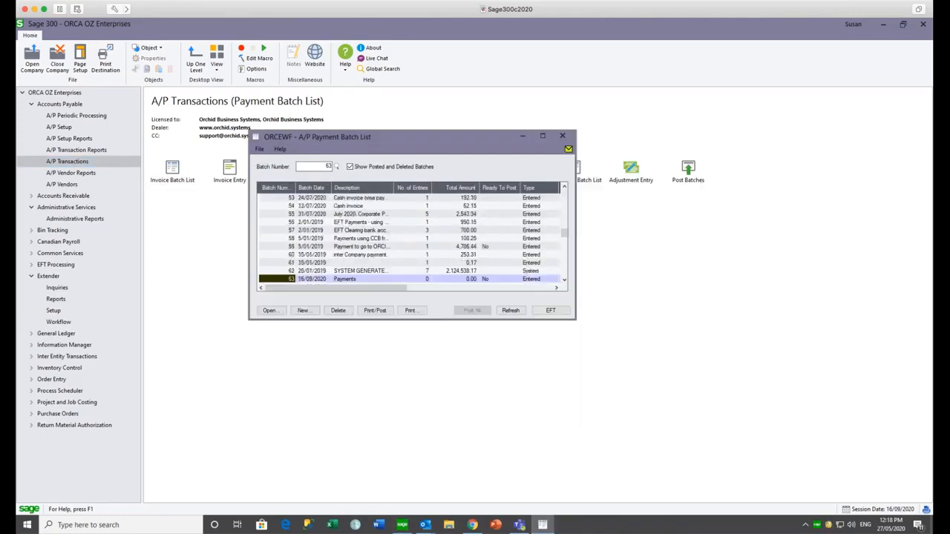
double_click(353, 281)
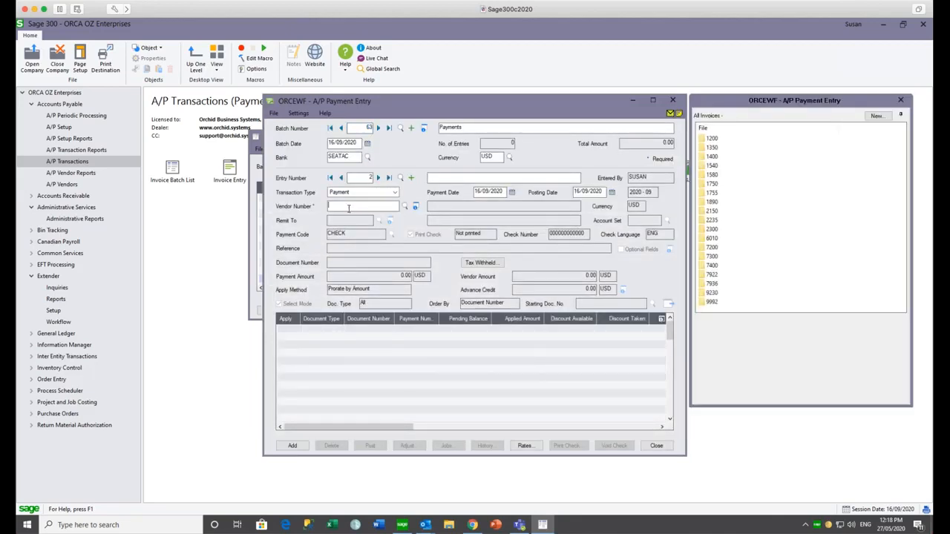
type("1200")
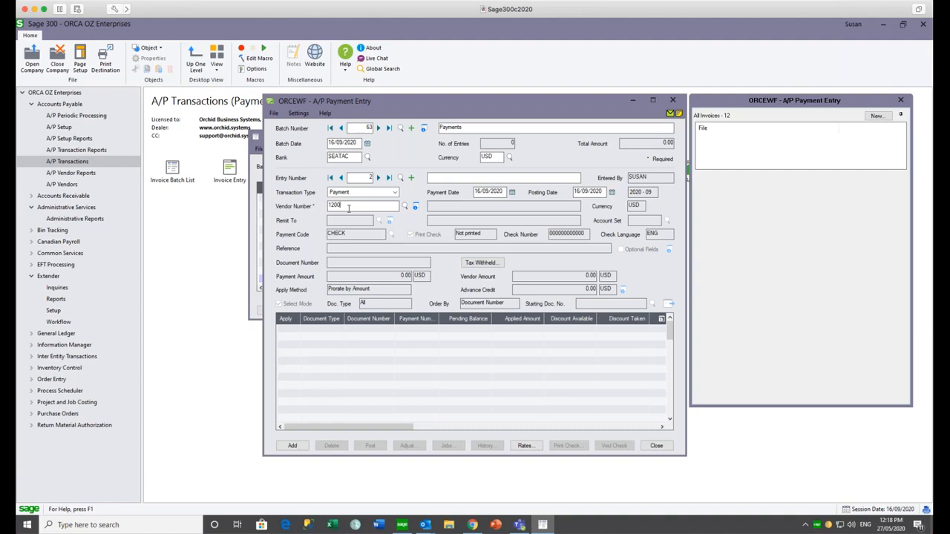
key("Tab")
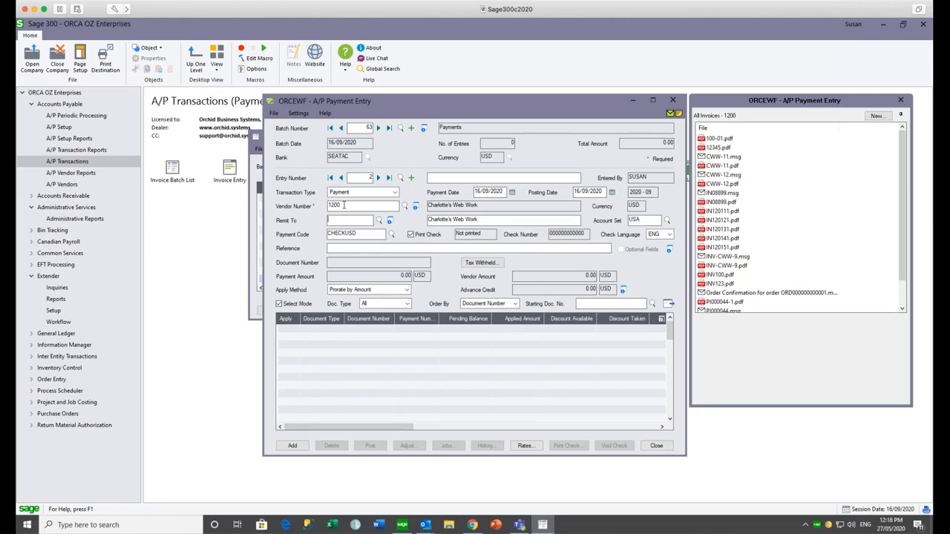
- Load vendor 1200's outstanding invoices, view CWW-12's files, and dismiss the not-applied error on Add
left_click(668, 304)
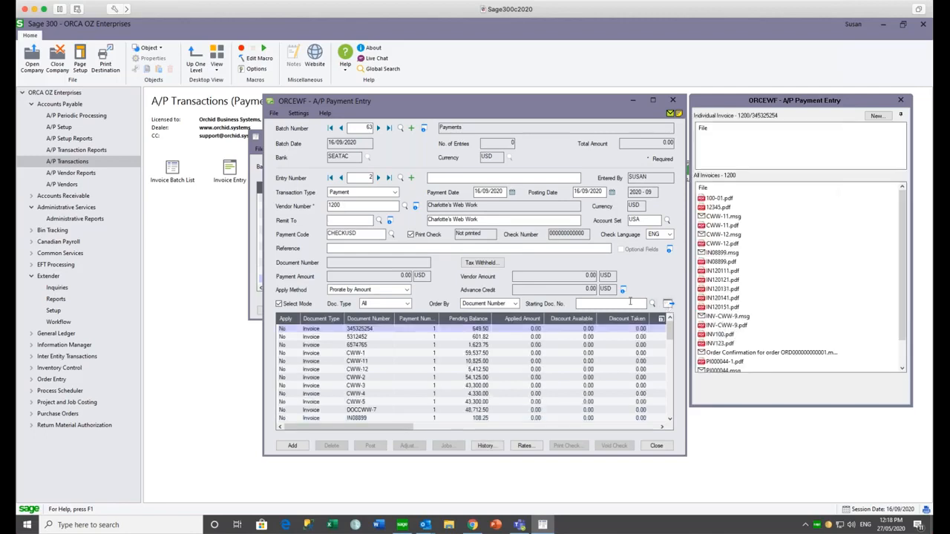
left_click(358, 370)
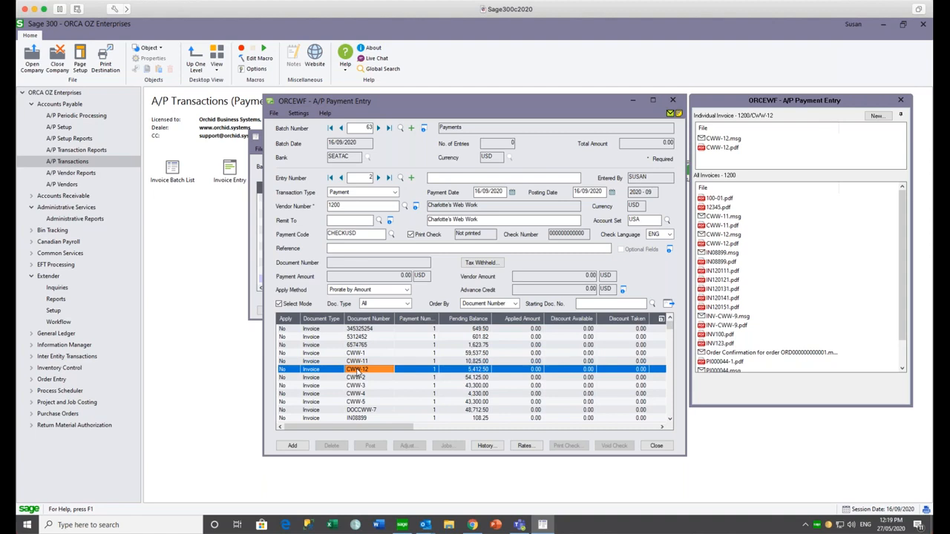
mouse_move(727, 141)
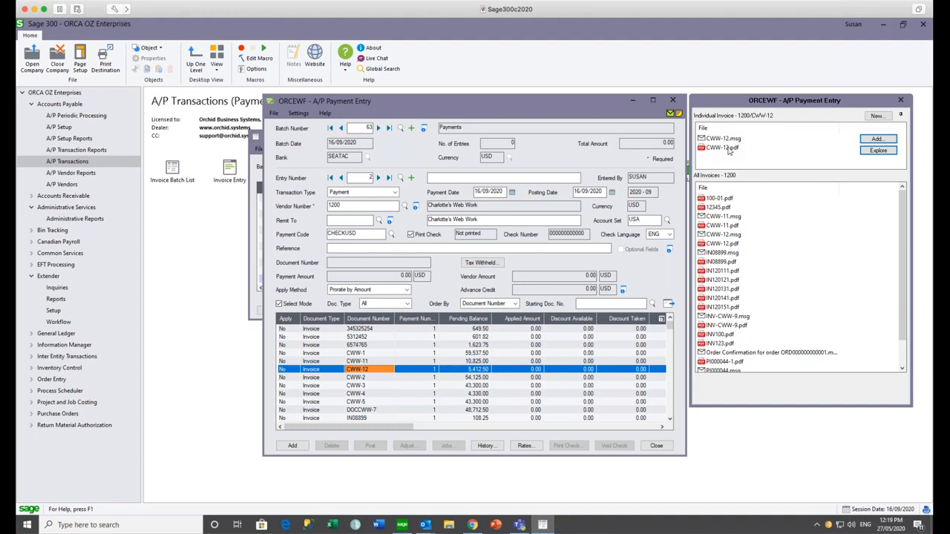
left_click(292, 445)
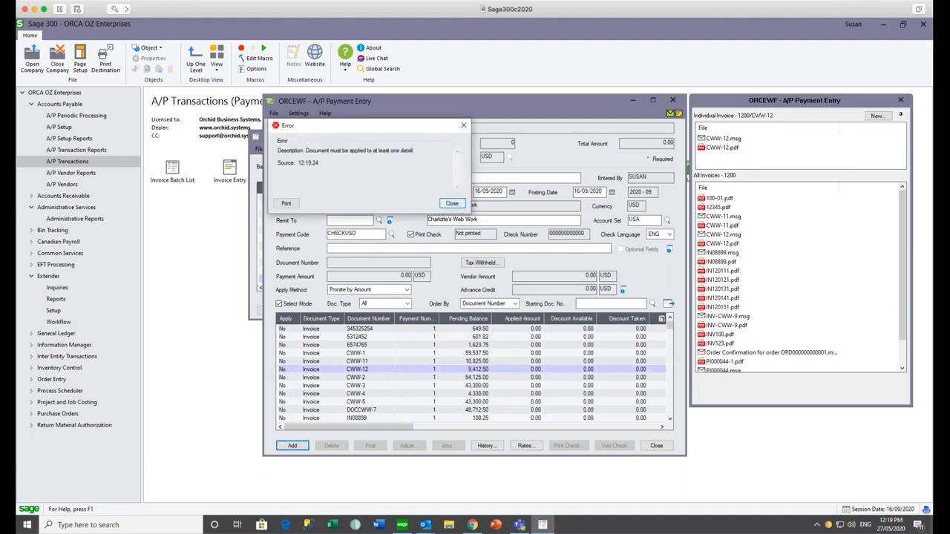
left_click(455, 206)
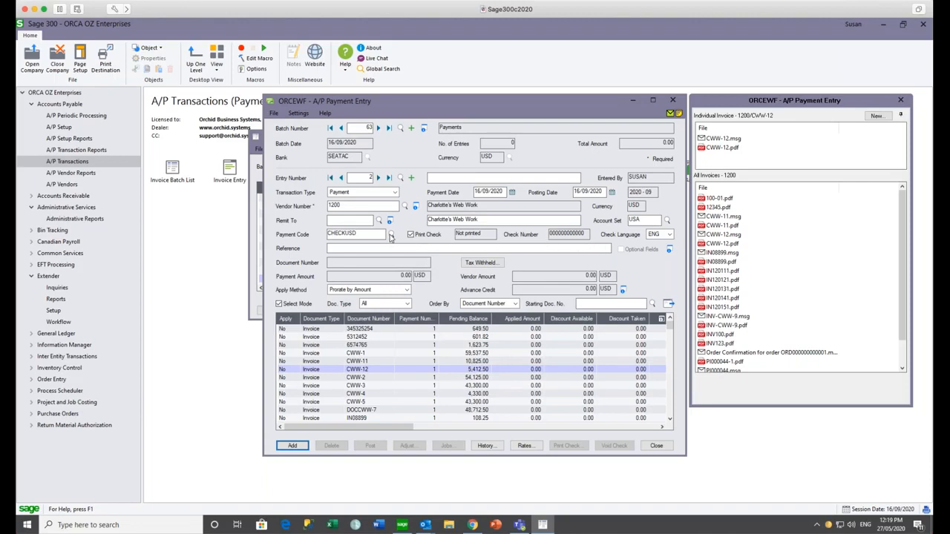
left_click(358, 249)
- Apply 5,412.50 to invoice CWW-12 and add the payment to batch 63
double_click(285, 369)
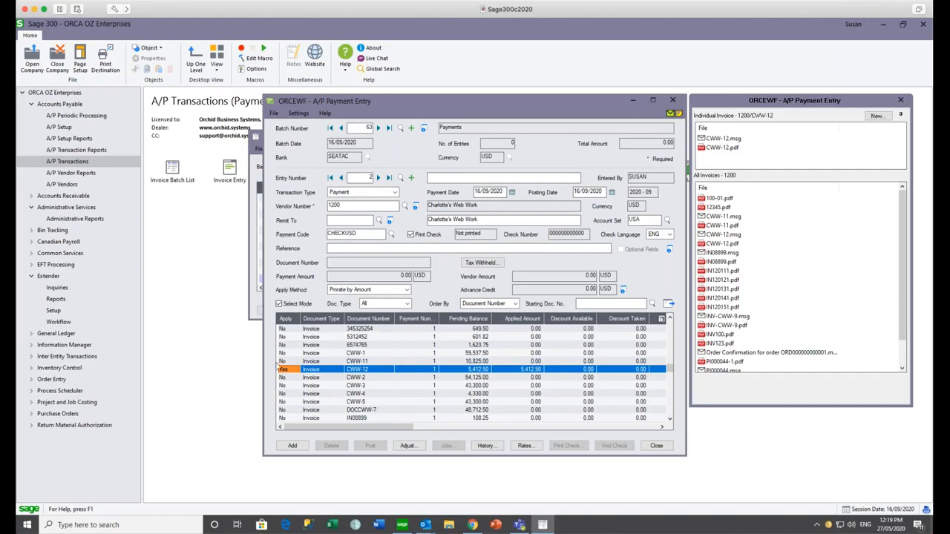
double_click(289, 373)
double_click(289, 371)
left_click(288, 446)
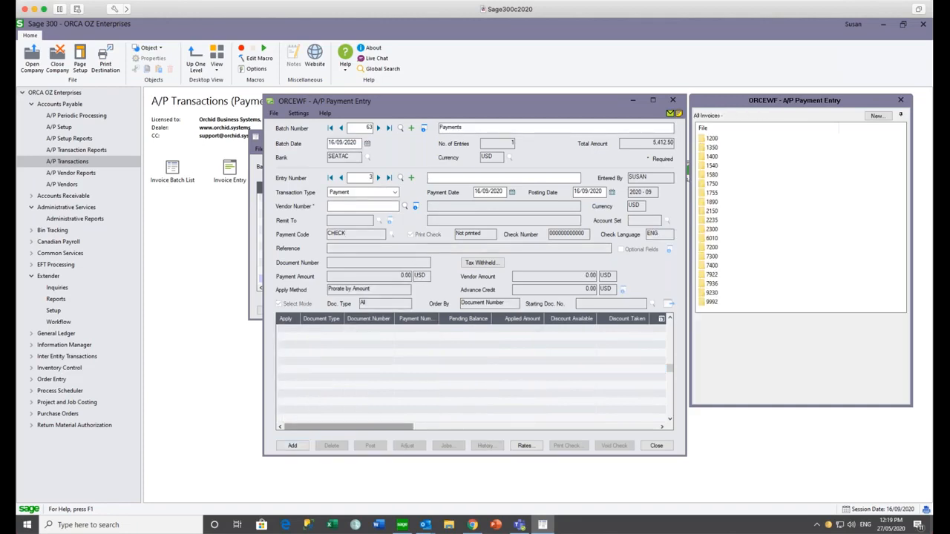
- Review the previous payment entry, then close A/P Payment Entry to return to the batch list
left_click(341, 178)
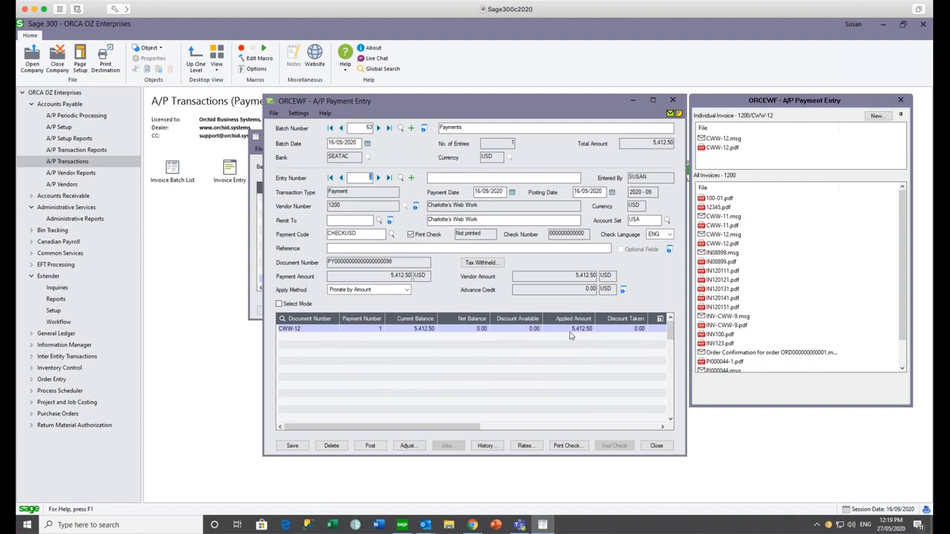
left_click(673, 100)
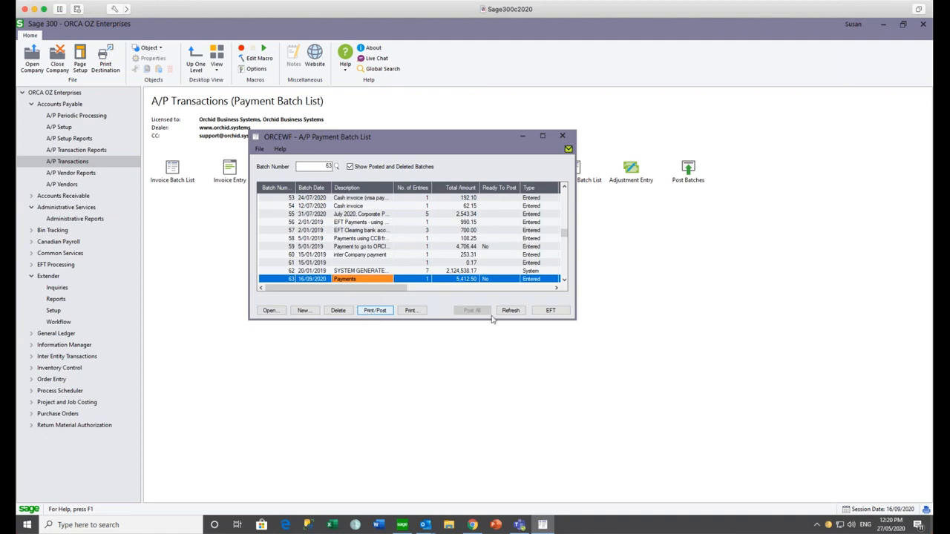
- Create the EFT file for A/P payment batch 63, effective 16/09/2020
left_click(550, 311)
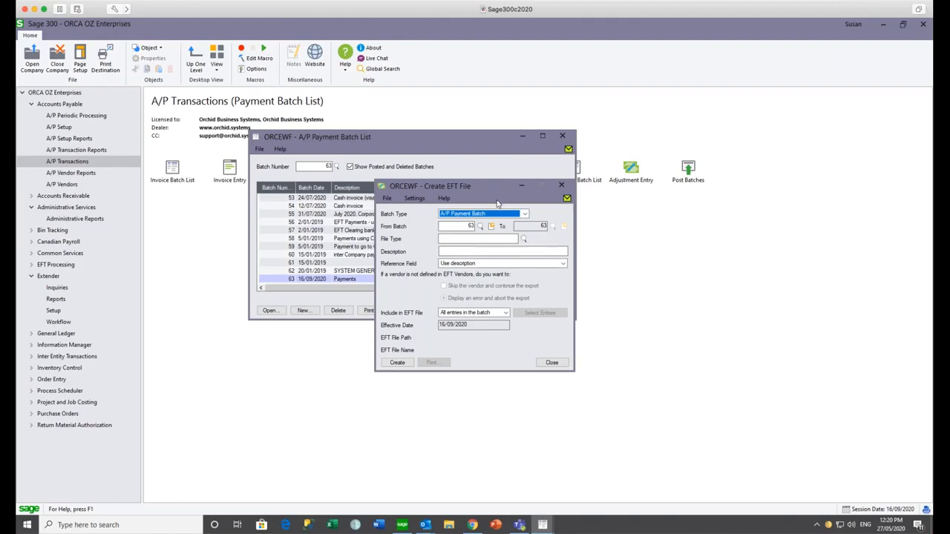
left_click(406, 366)
left_click(405, 365)
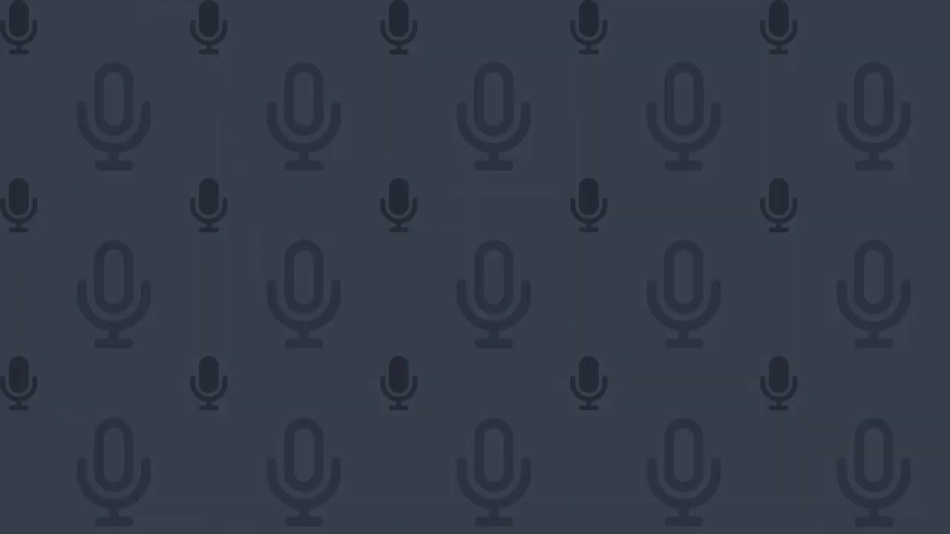
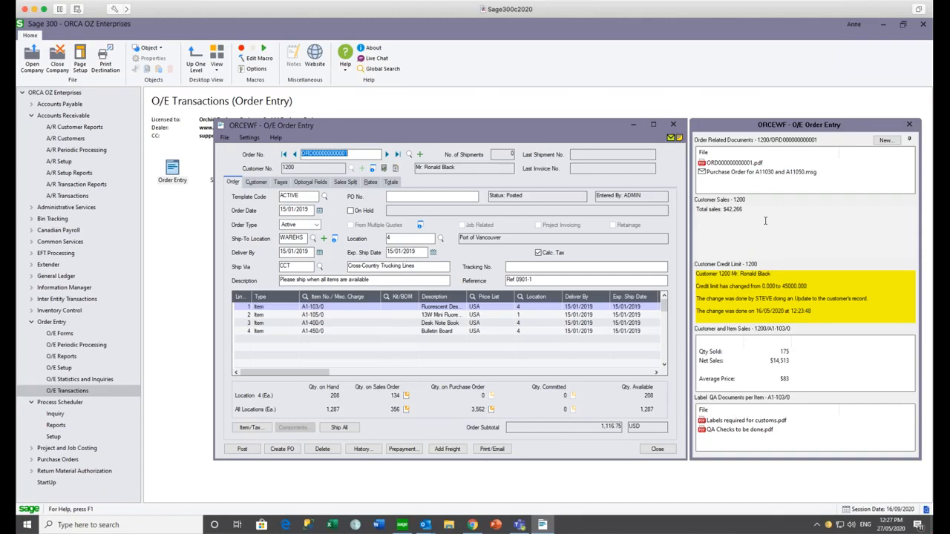
- View sales figures and QA documents for item A1-105/0 on the order, then create a blank new order
mouse_move(768, 280)
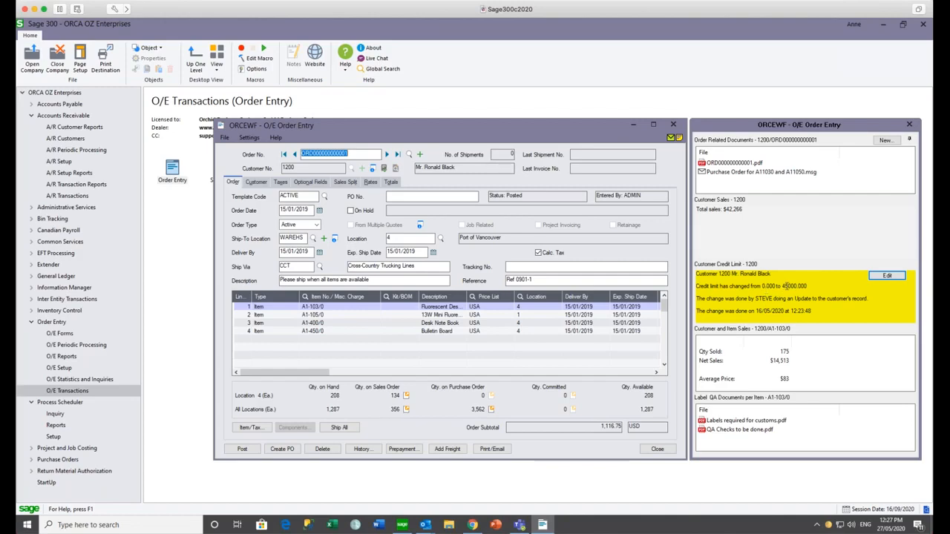
left_click(331, 309)
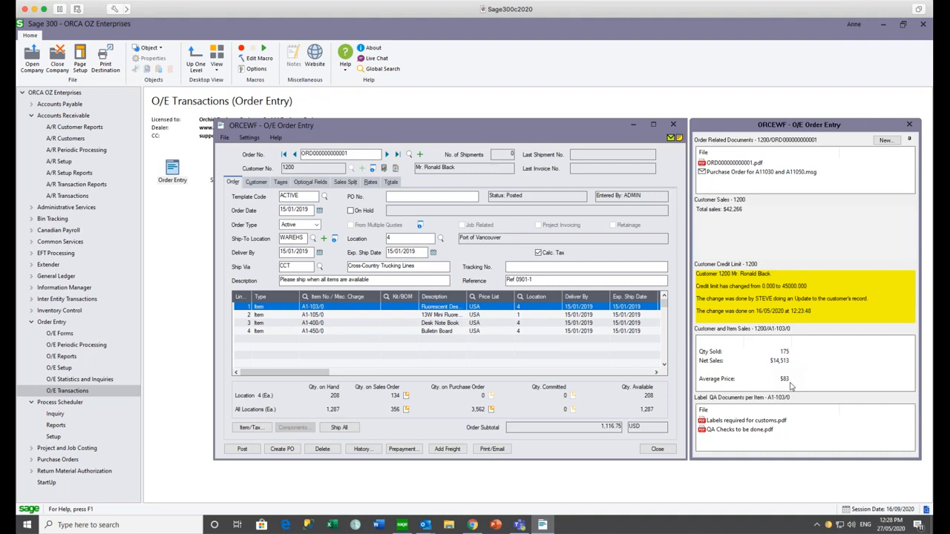
mouse_move(778, 427)
left_click(310, 316)
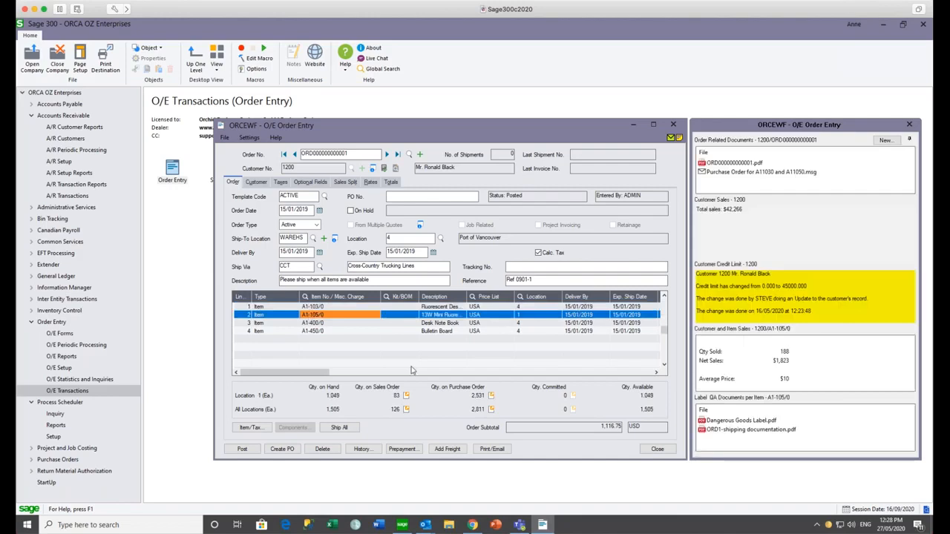
mouse_move(741, 429)
mouse_move(749, 297)
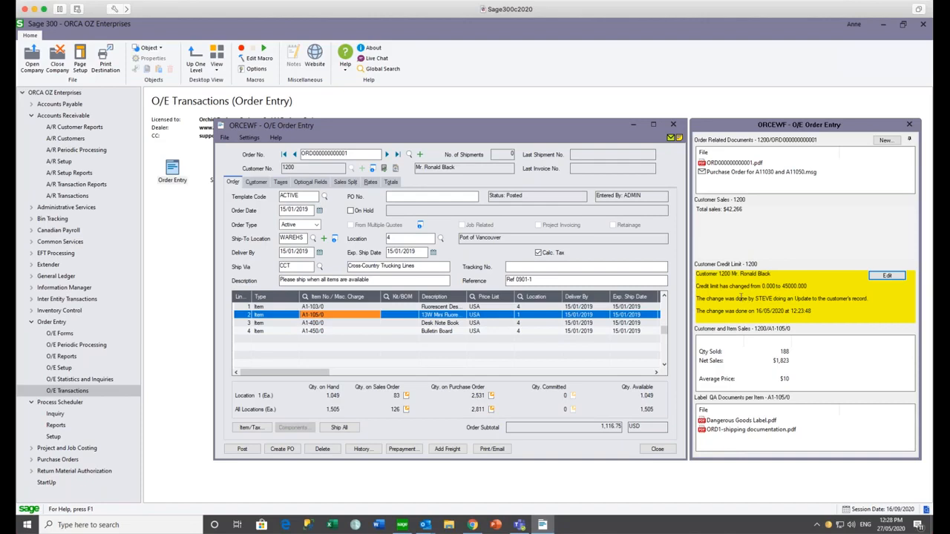
left_click(419, 155)
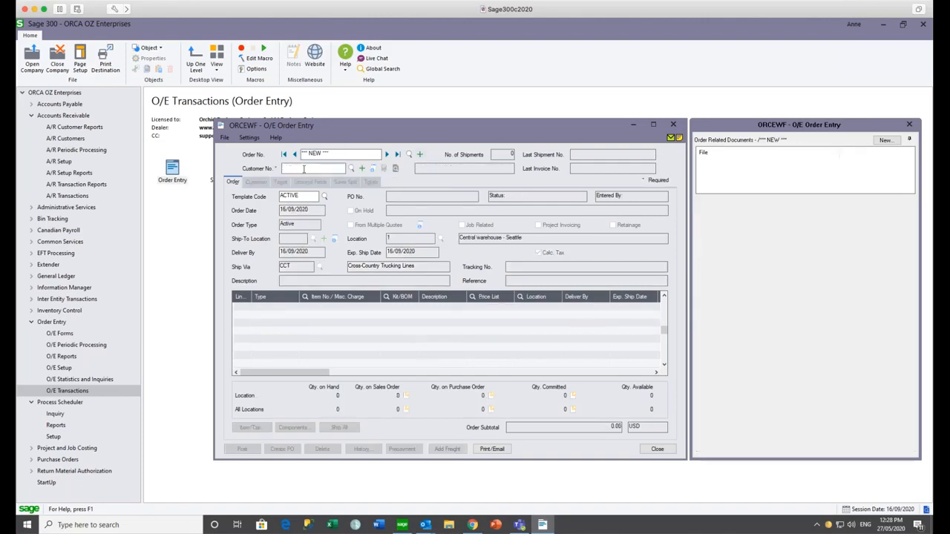
- Enter customer 1240 and PO number POABC on the new order and start the first item line
type("1240")
key("Tab")
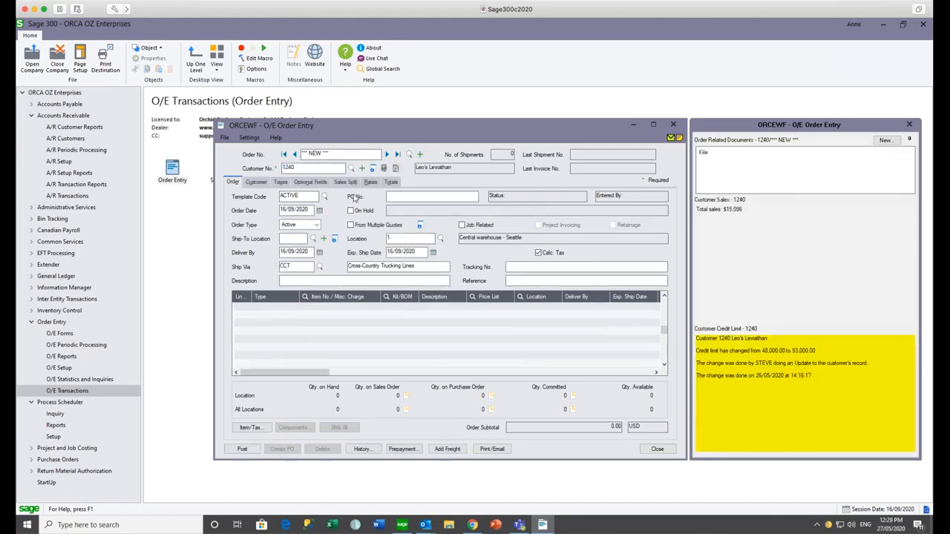
left_click(403, 197)
type("POABC")
key("Tab")
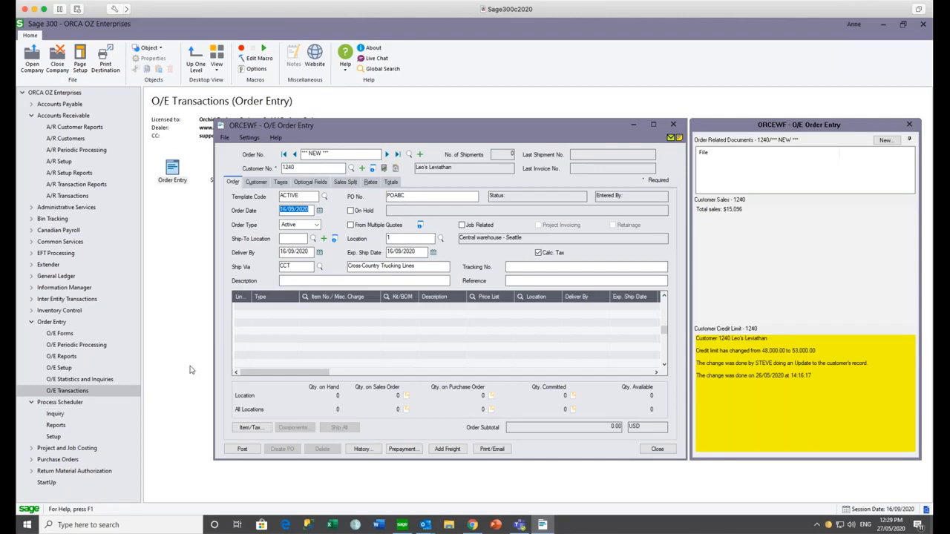
mouse_move(765, 157)
mouse_move(711, 341)
left_click(305, 297)
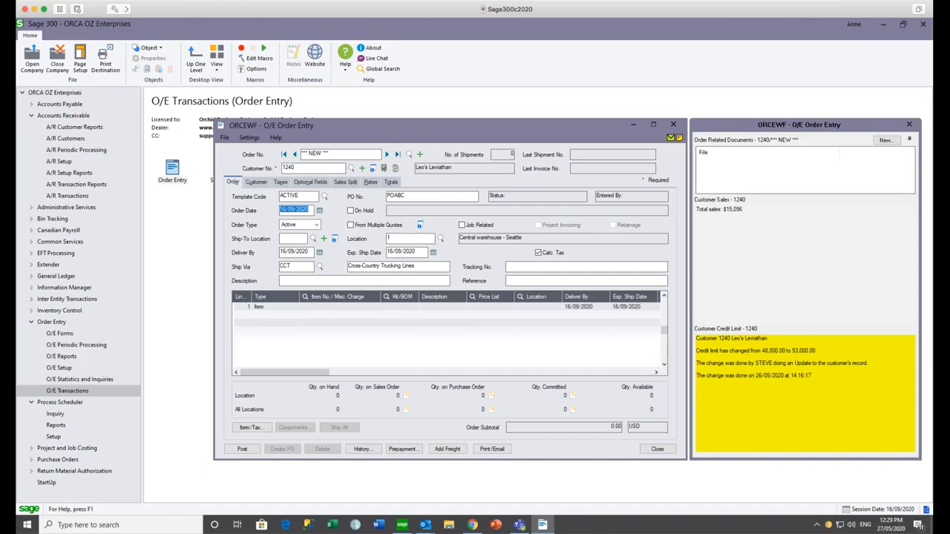
- Add 1,000 of item A1-103/0 at unit price 35.00, raising the -12.23% low-margin warning
left_click(270, 198)
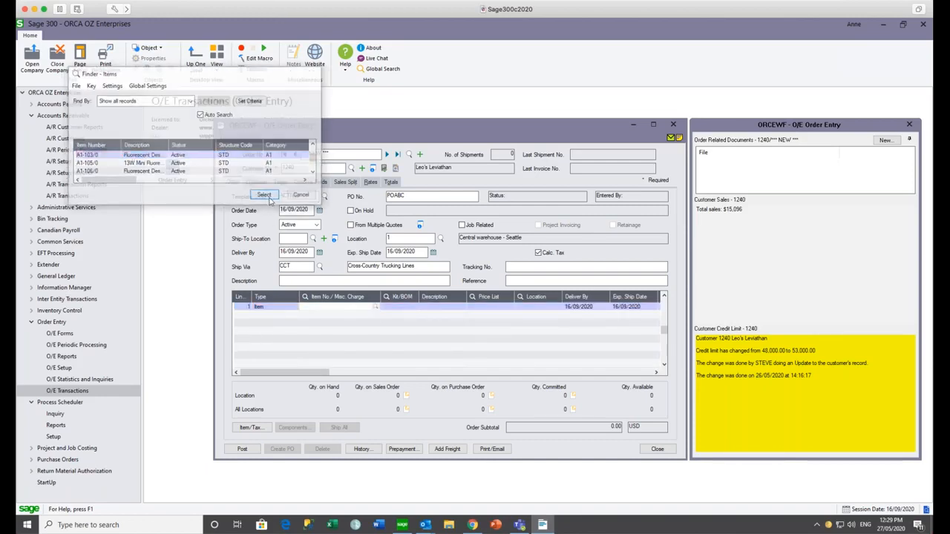
key("Tab")
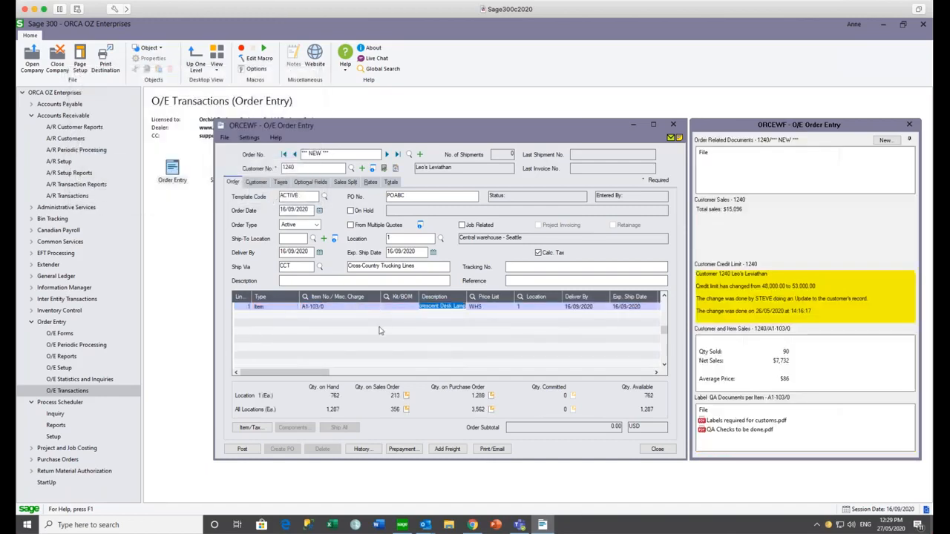
key("Tab")
key("Tab")
key("Tab")
key("Tab")
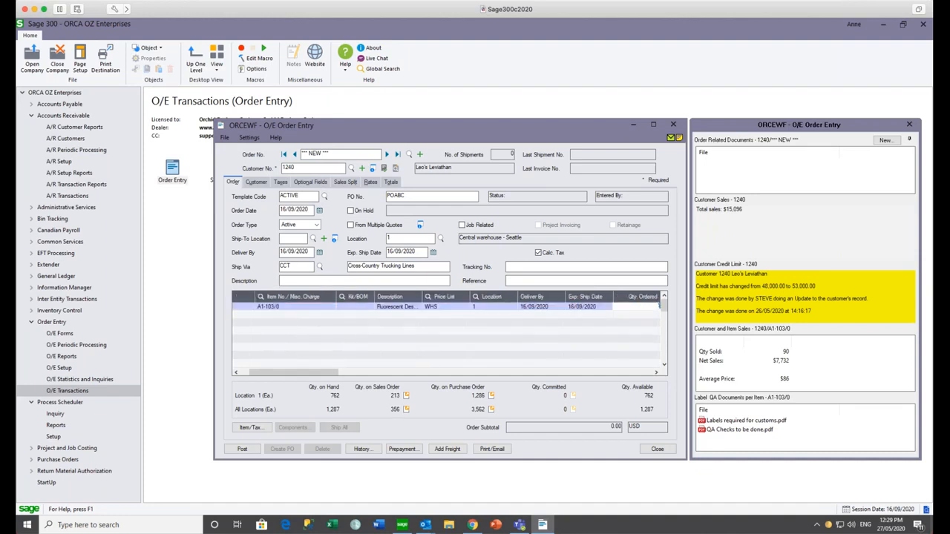
type("1000")
key("Tab")
key("Tab")
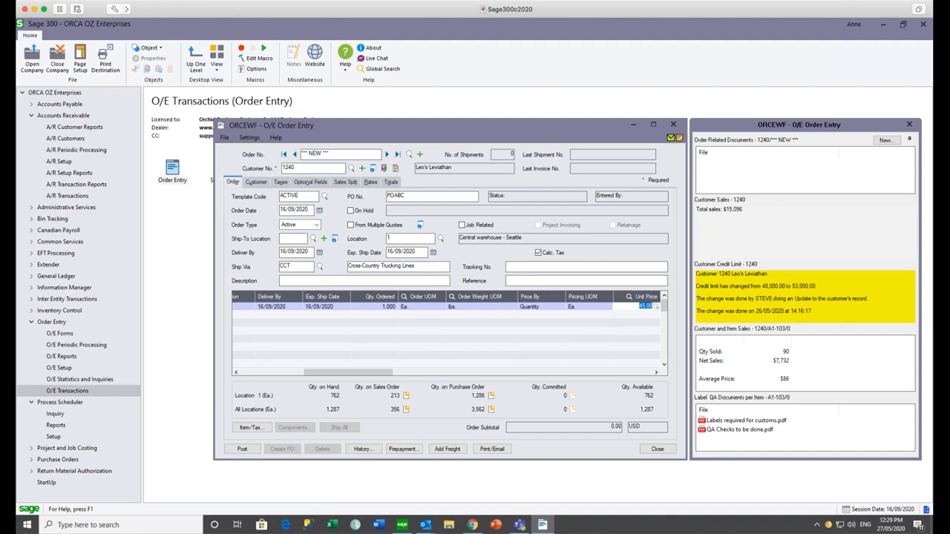
left_click(644, 307)
left_click_drag(644, 307, 639, 307)
type("135")
key("Tab")
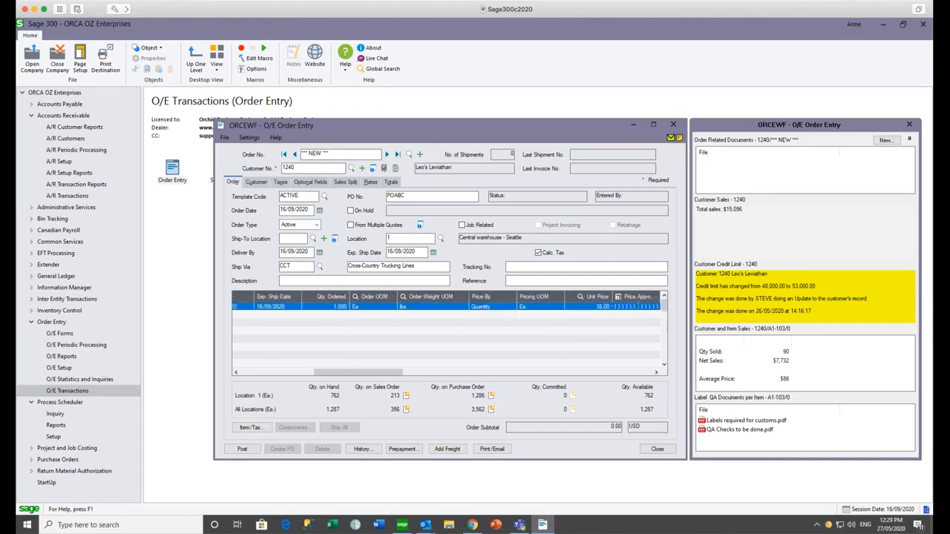
key("Insert")
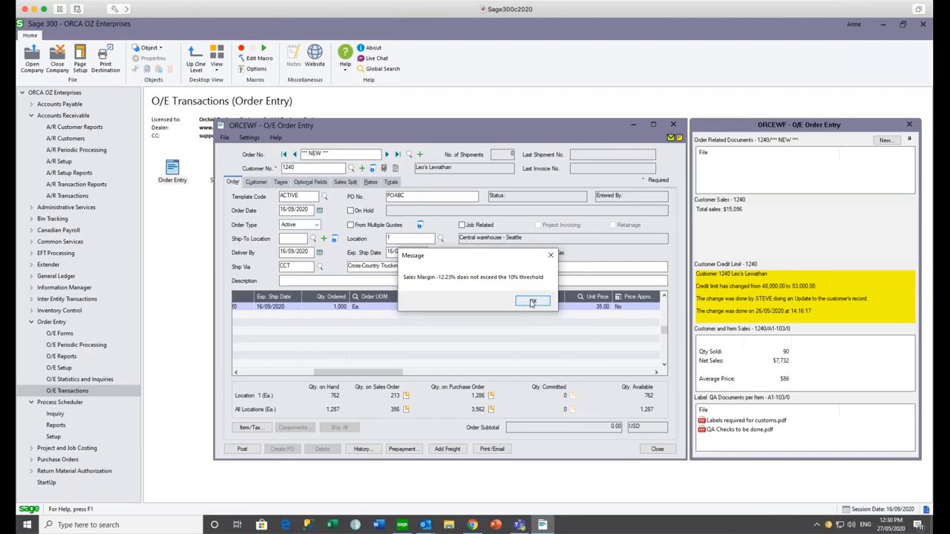
- Dismiss the margin warning and add a second line of 2,000 units of A1-105/0 at 6.25
left_click(533, 303)
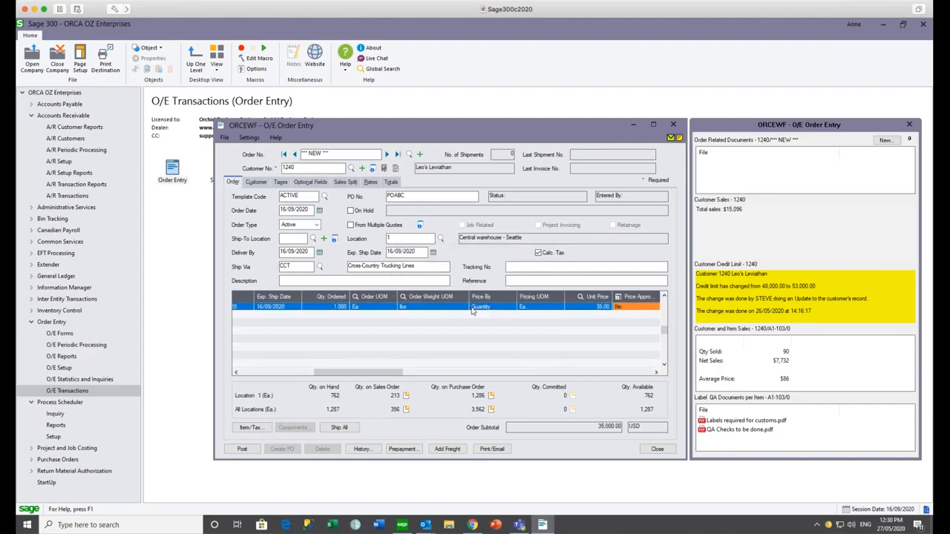
left_click(460, 309)
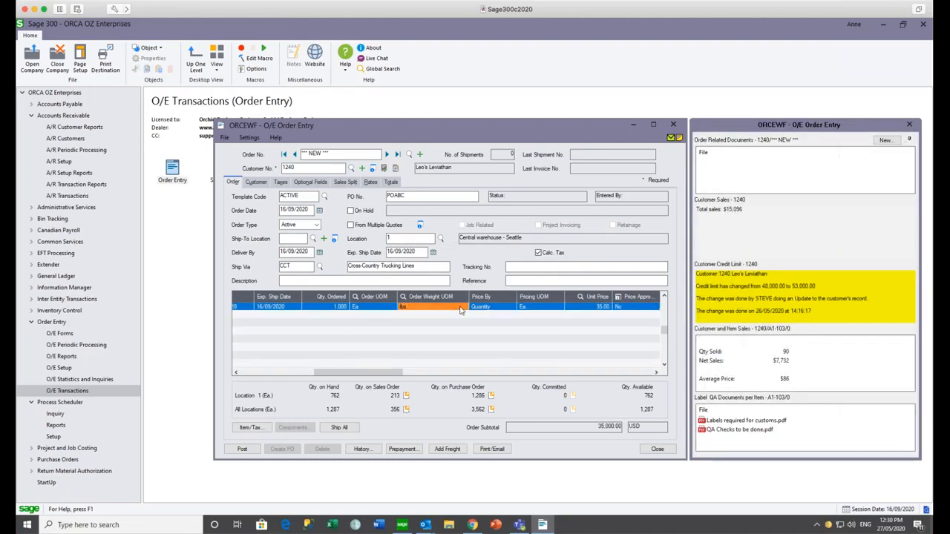
key("Insert")
left_click(306, 315)
left_click(287, 298)
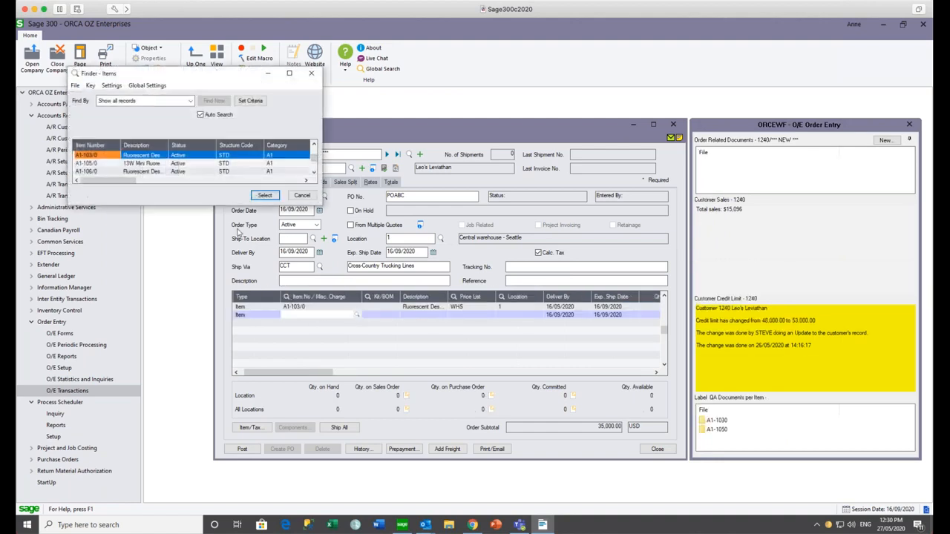
left_click(136, 164)
left_click(265, 197)
key("Tab")
key("Tab")
key("Tab")
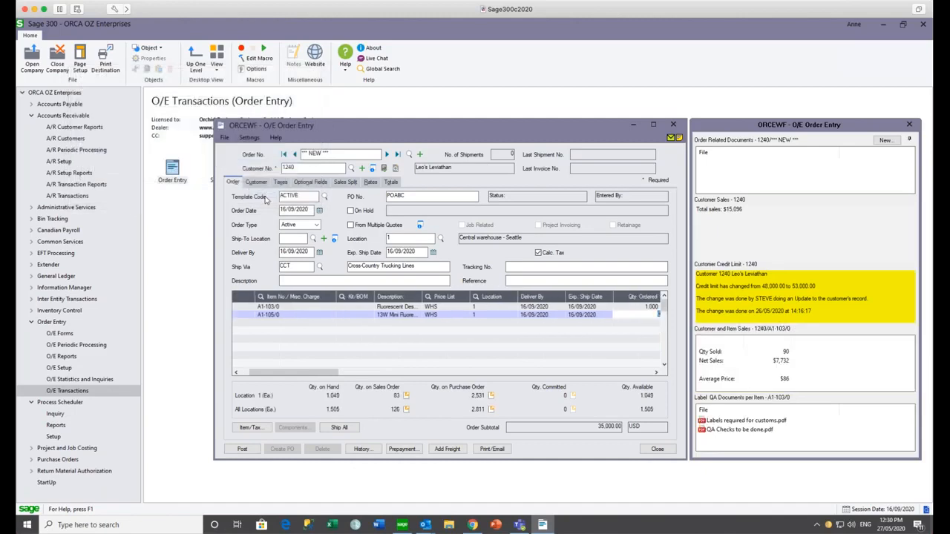
type("2000")
key("Tab")
key("Tab")
key("Tab")
key("Tab")
key("Tab")
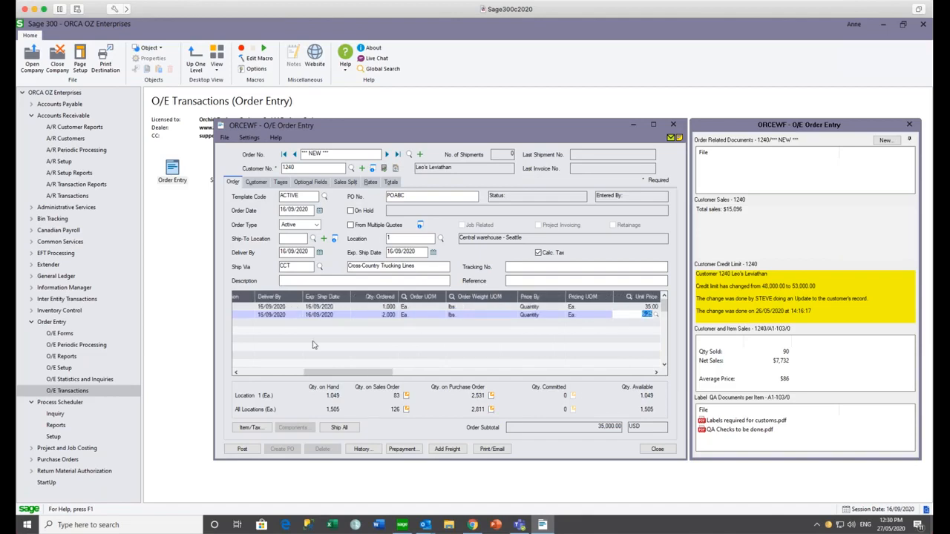
left_click(326, 308)
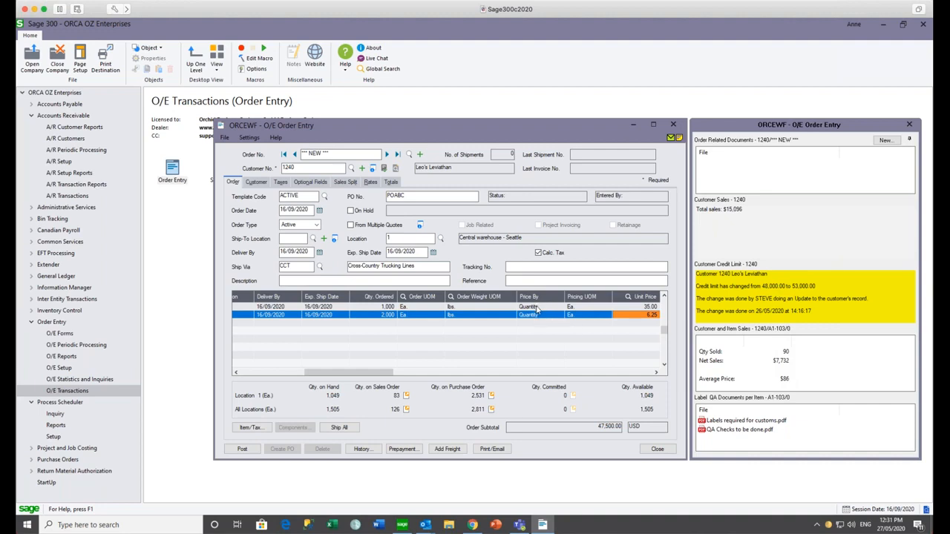
mouse_move(720, 432)
- Post the order, entering ADMIN as credit approver, and proceed past the credit-limit check
left_click(241, 450)
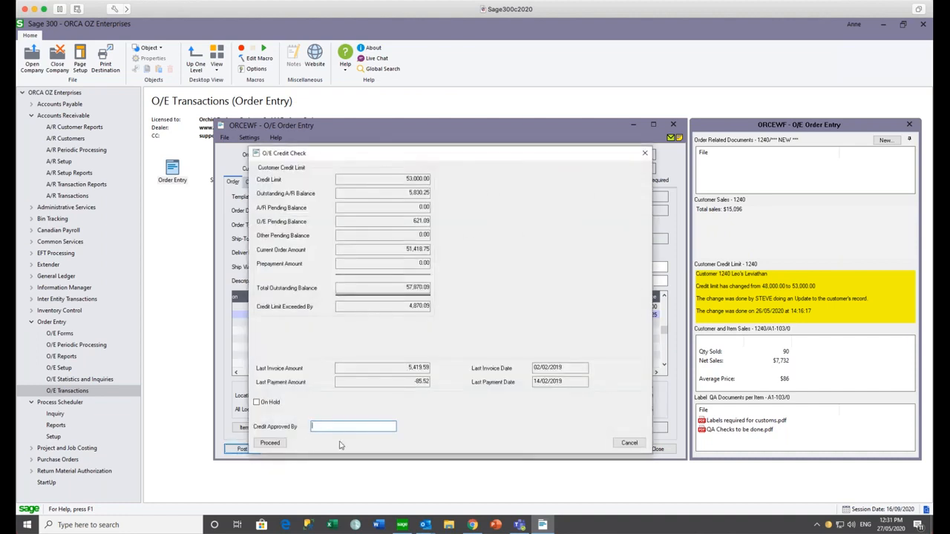
type("ADMIN")
key("Tab")
left_click(270, 443)
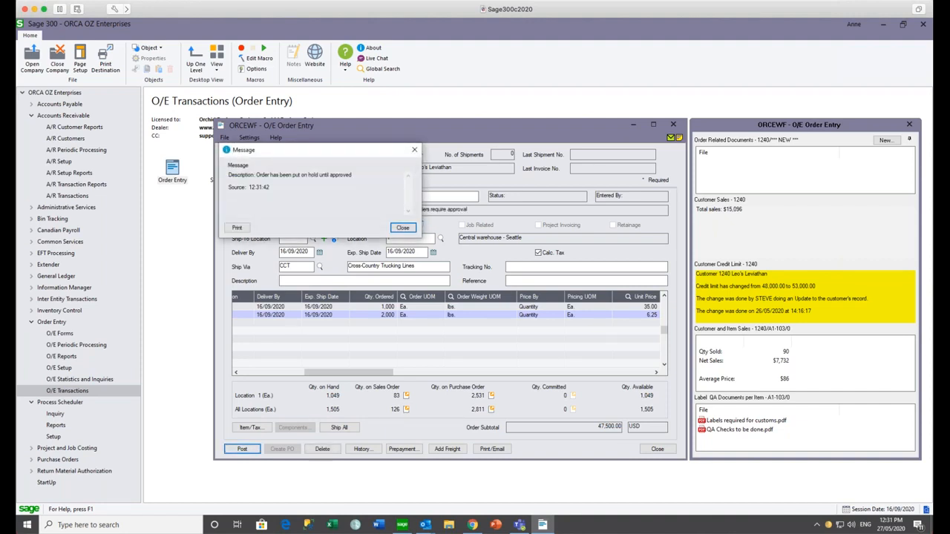
left_click(394, 228)
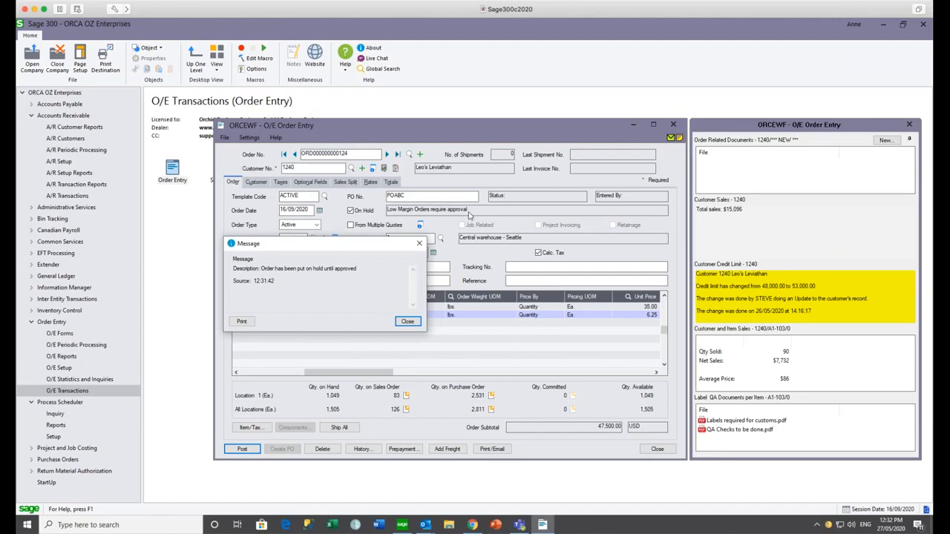
left_click(420, 245)
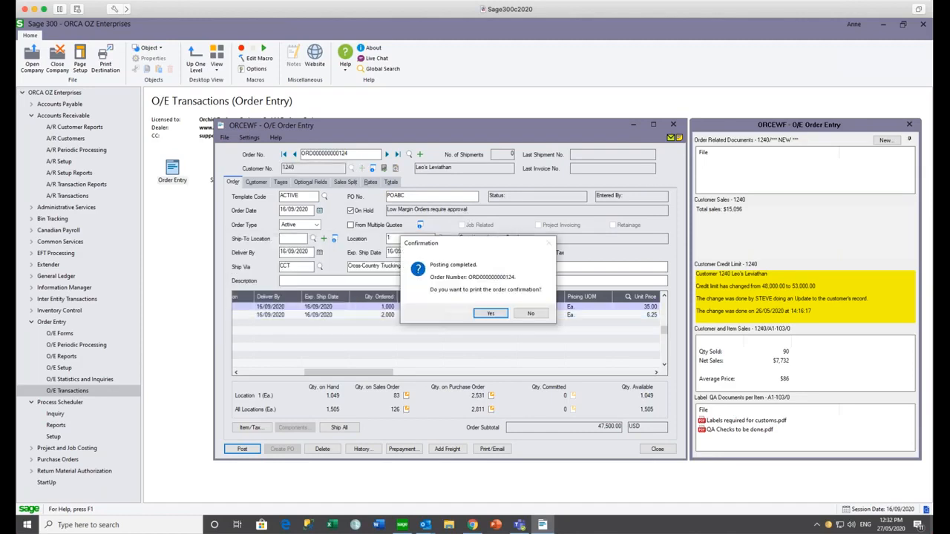
left_click(529, 314)
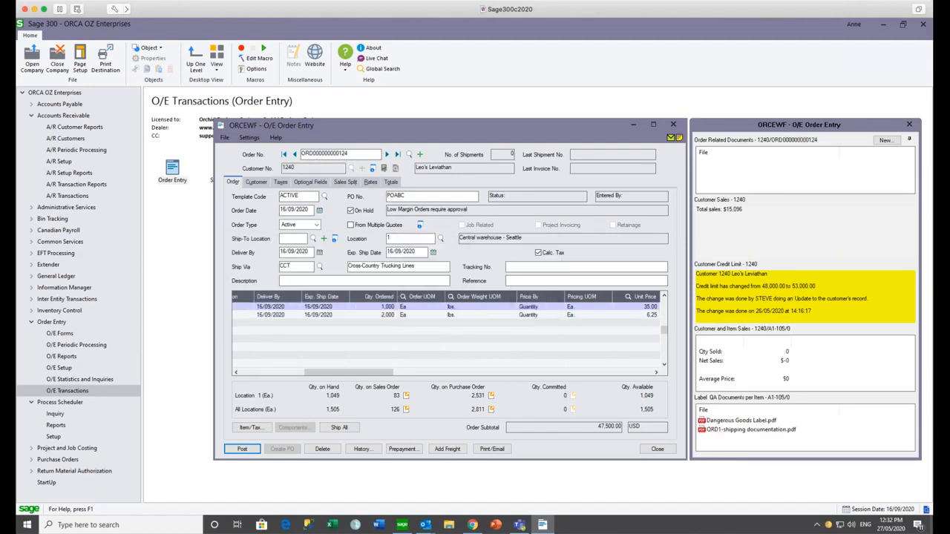
left_click(519, 527)
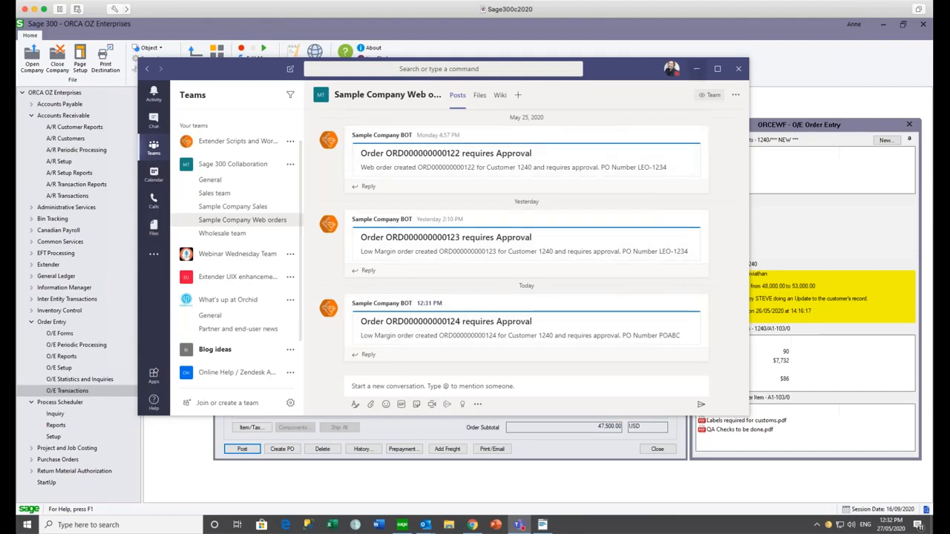
left_click(697, 68)
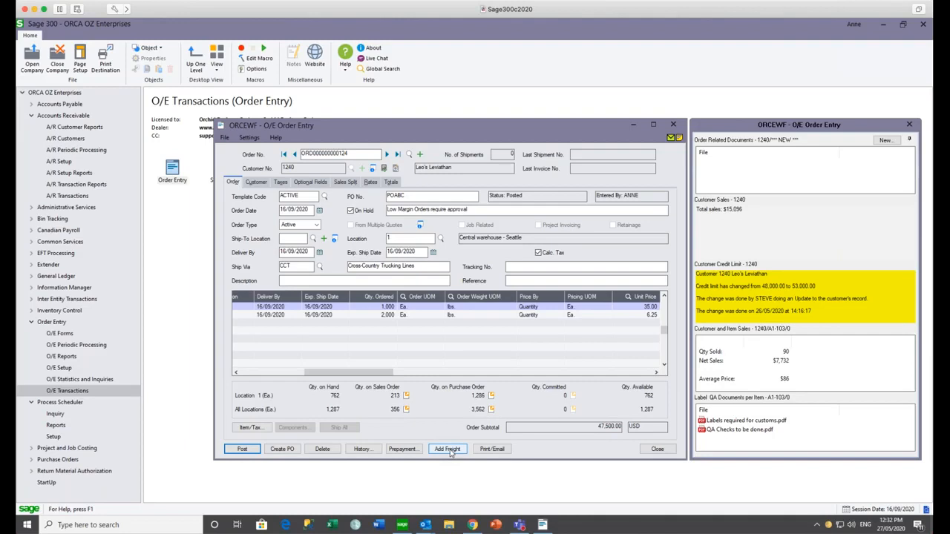
- Email the order confirmation to customer 1240 and dismiss the sent message
left_click_drag(390, 372, 284, 377)
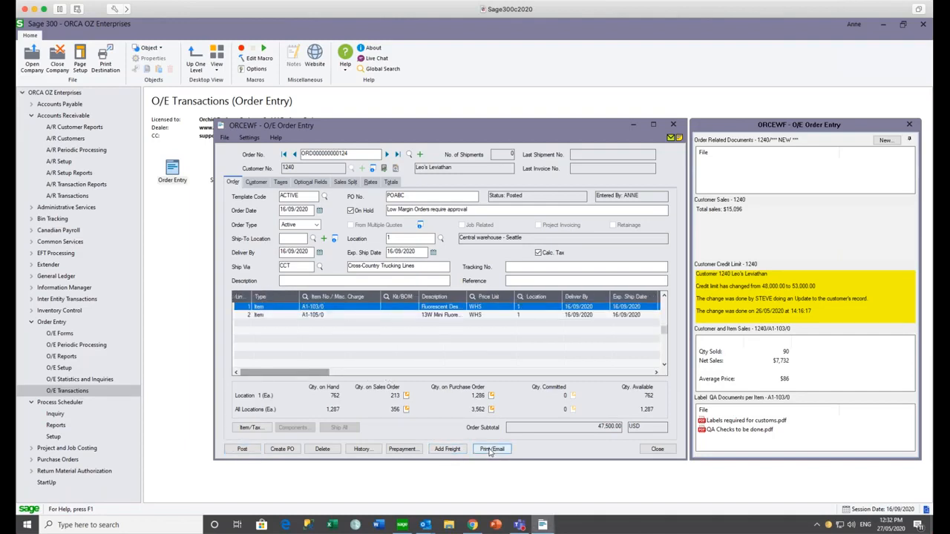
left_click(489, 450)
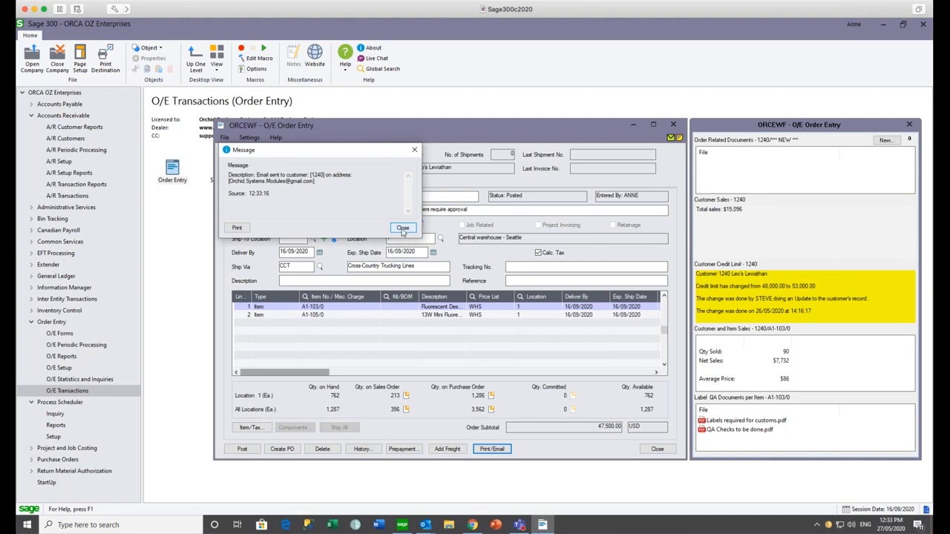
left_click(402, 228)
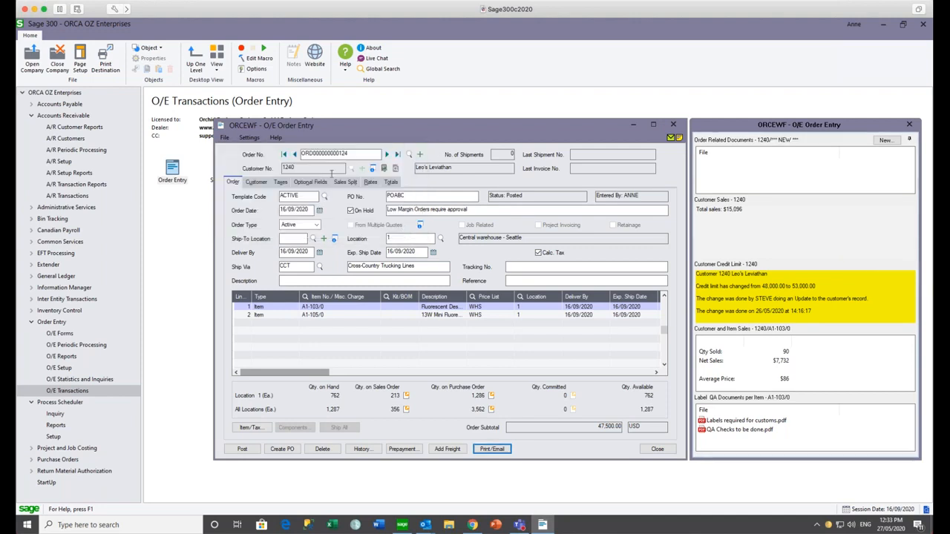
left_click(295, 154)
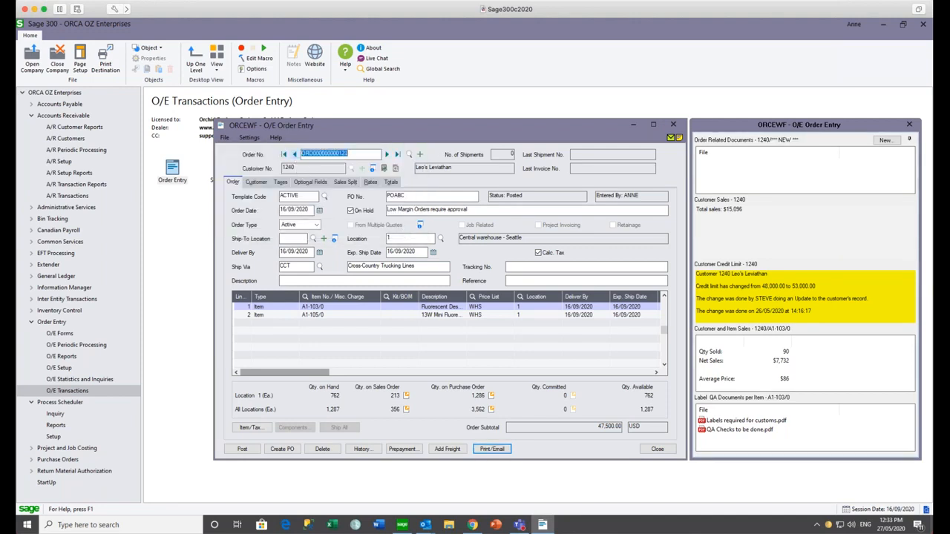
left_click(387, 154)
left_click(295, 155)
left_click(387, 155)
- Close Order Entry and launch O/E Shipment Entry
mouse_move(766, 180)
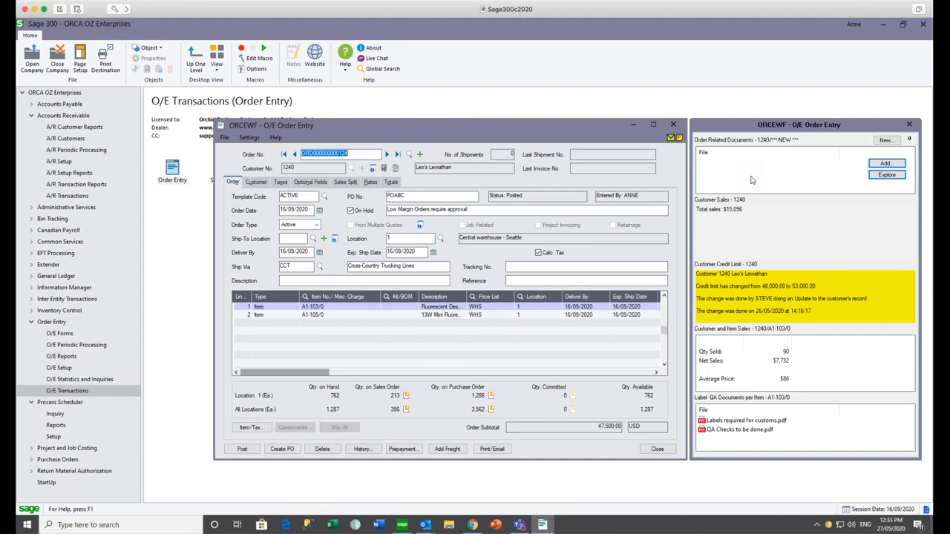
left_click(672, 124)
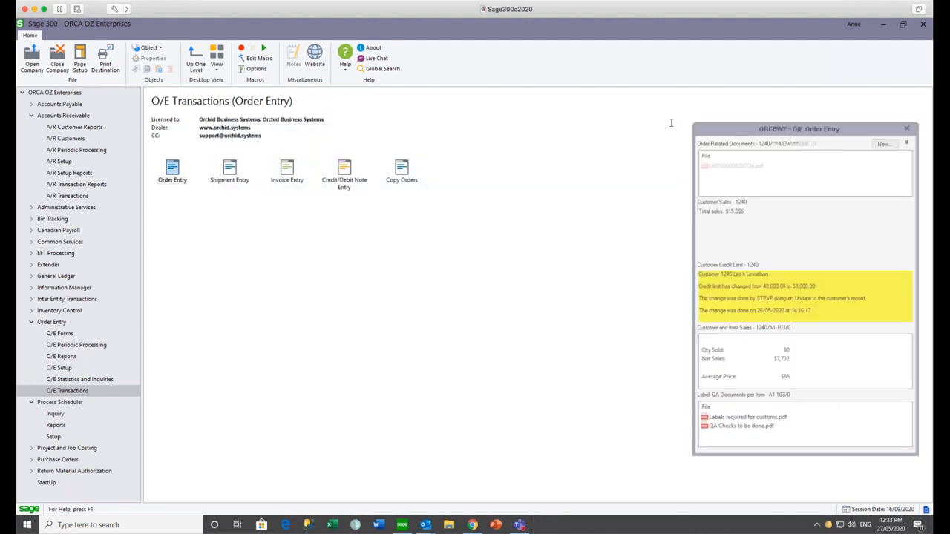
double_click(232, 170)
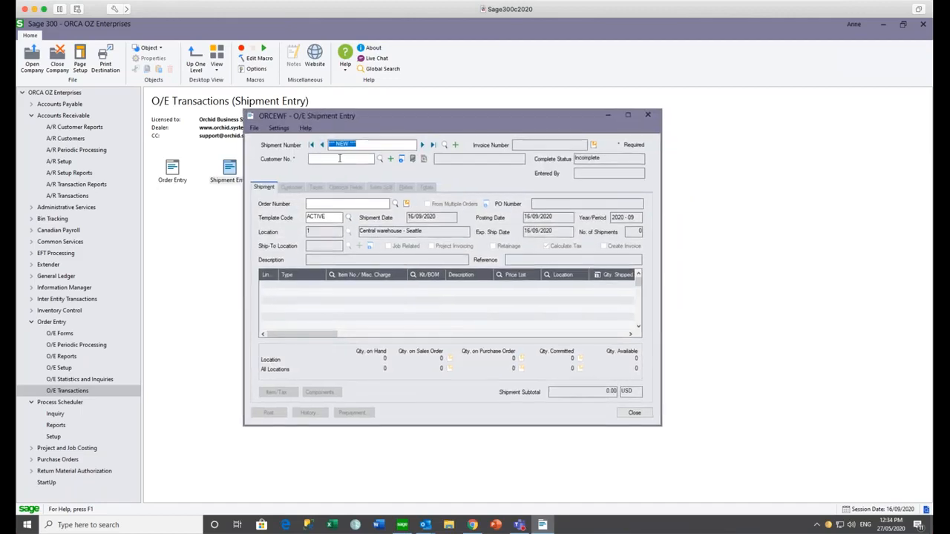
- Enter the shipment's customer, correcting the mistyped 12400 after the not-found warning
left_click(339, 158)
type("12400")
key("Tab")
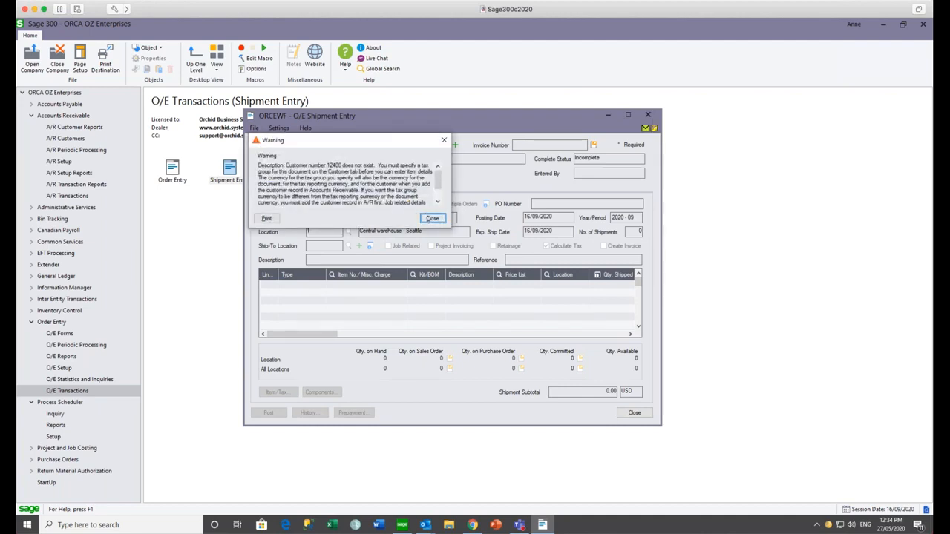
left_click(433, 218)
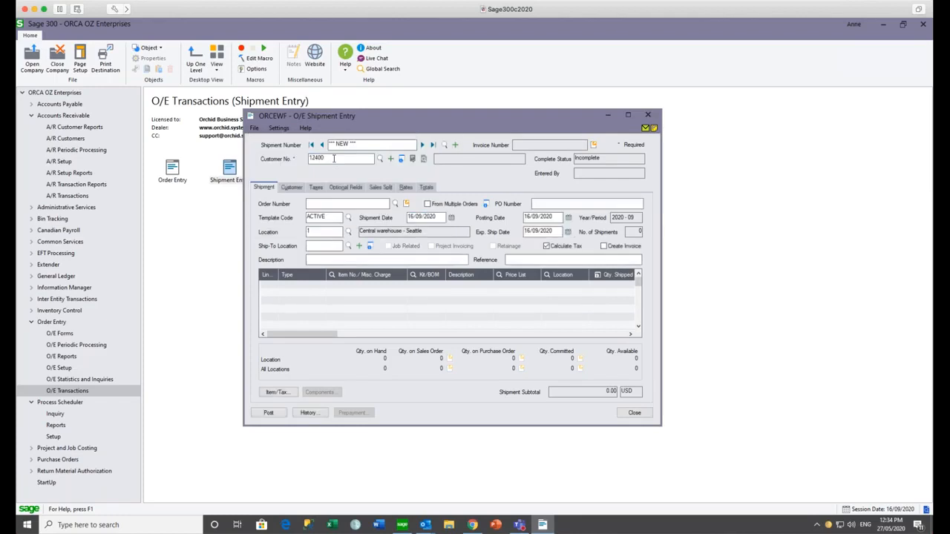
key("Tab")
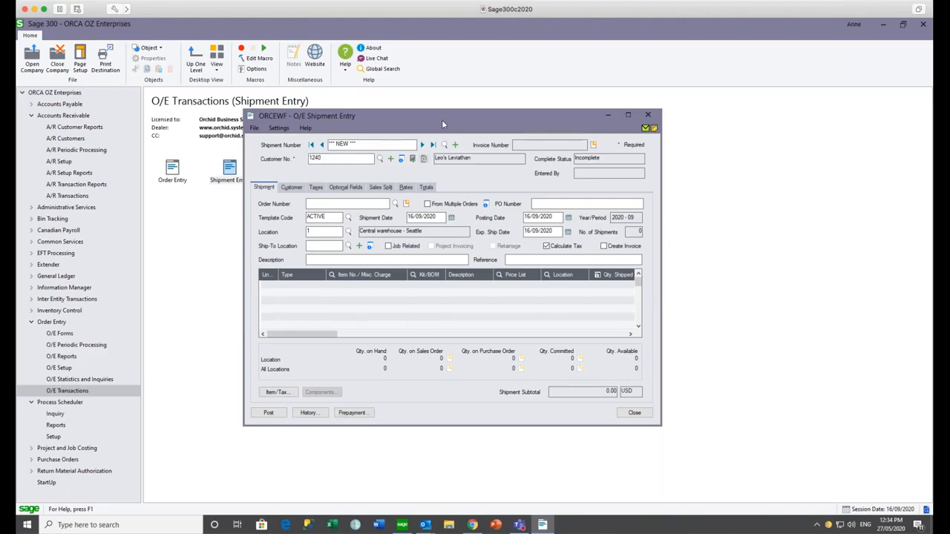
- Review the customer's aging, listing the Over 90 and Current bucket documents
left_click(654, 129)
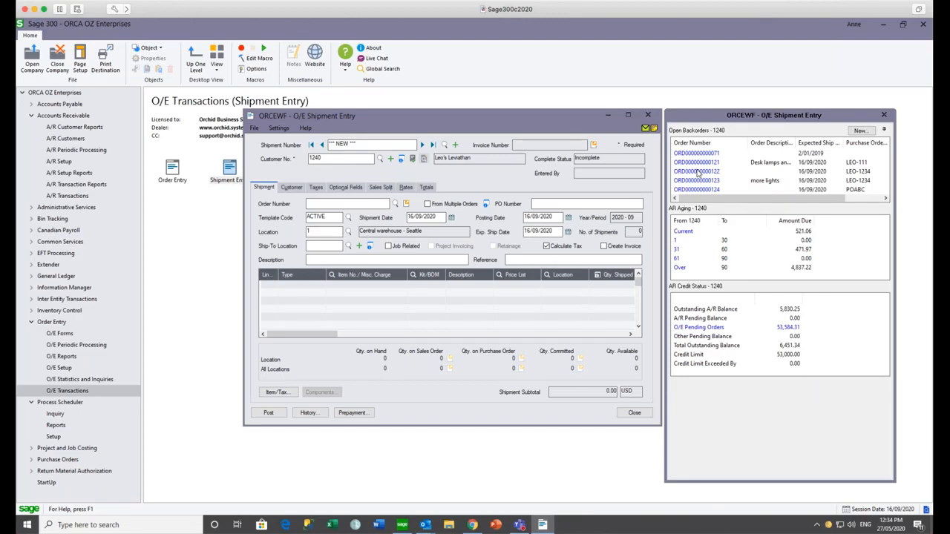
mouse_move(684, 237)
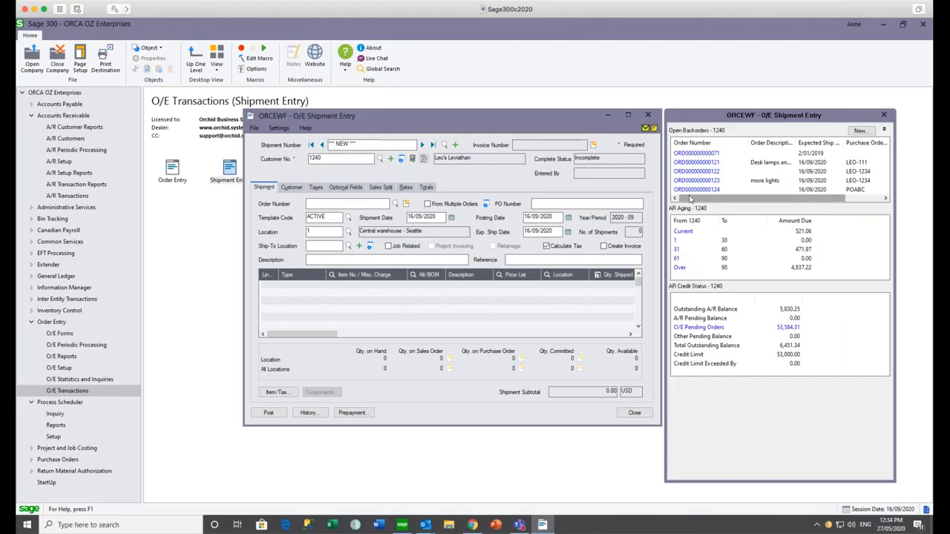
left_click(679, 269)
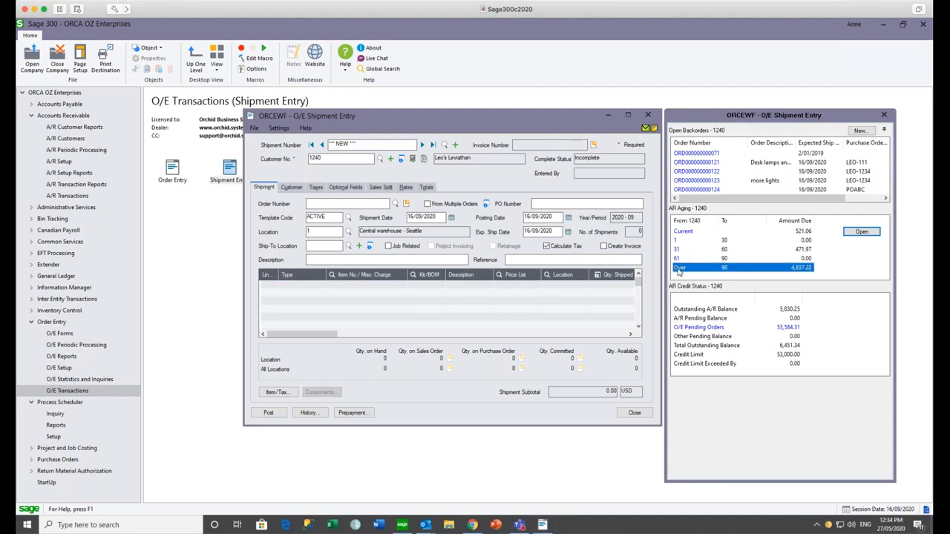
left_click_drag(720, 220, 781, 221)
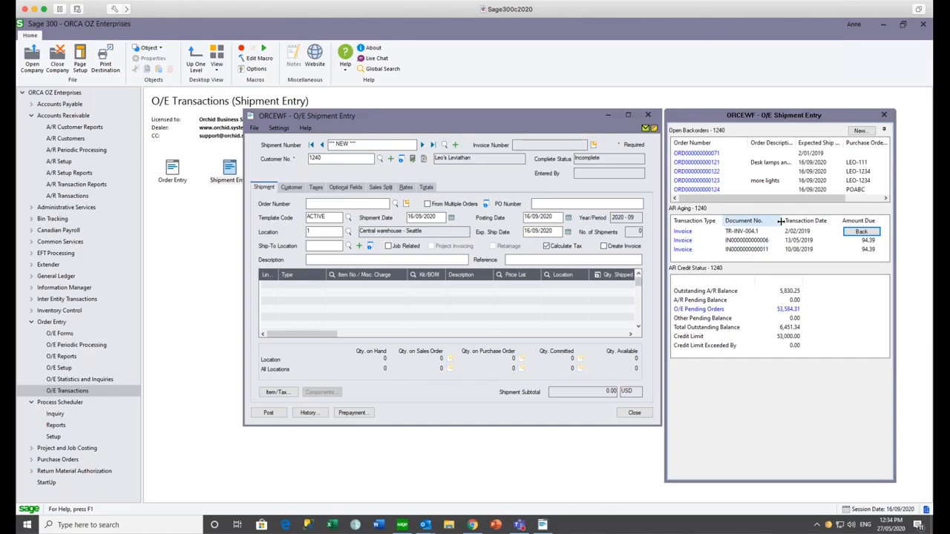
left_click(862, 231)
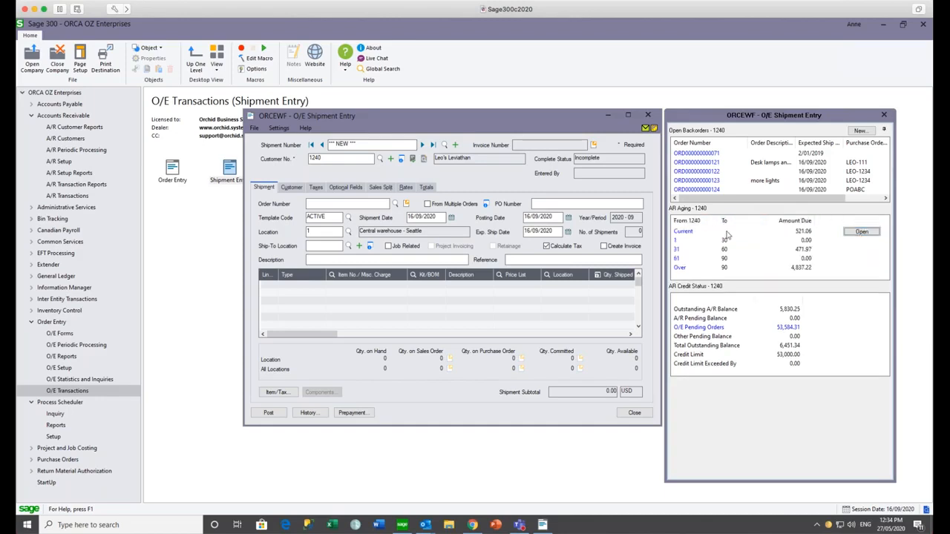
left_click(683, 232)
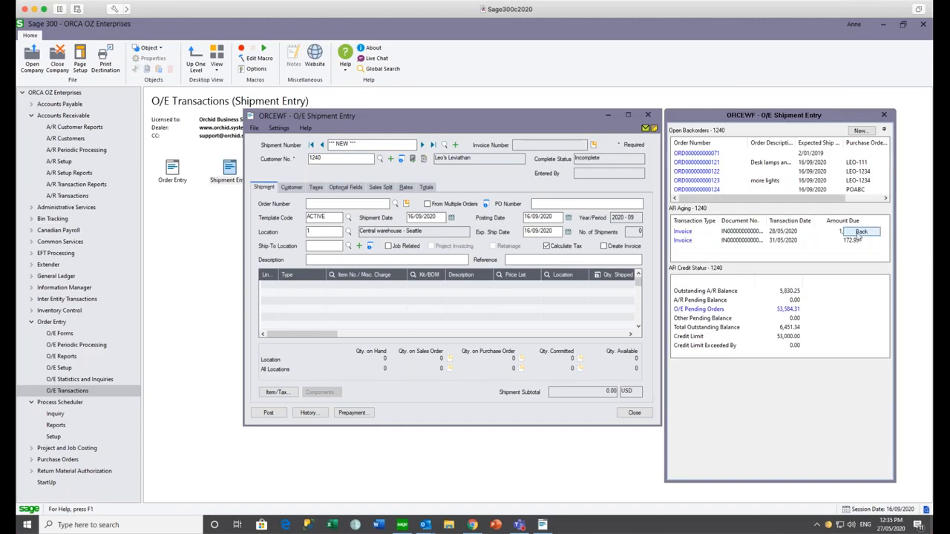
left_click(859, 233)
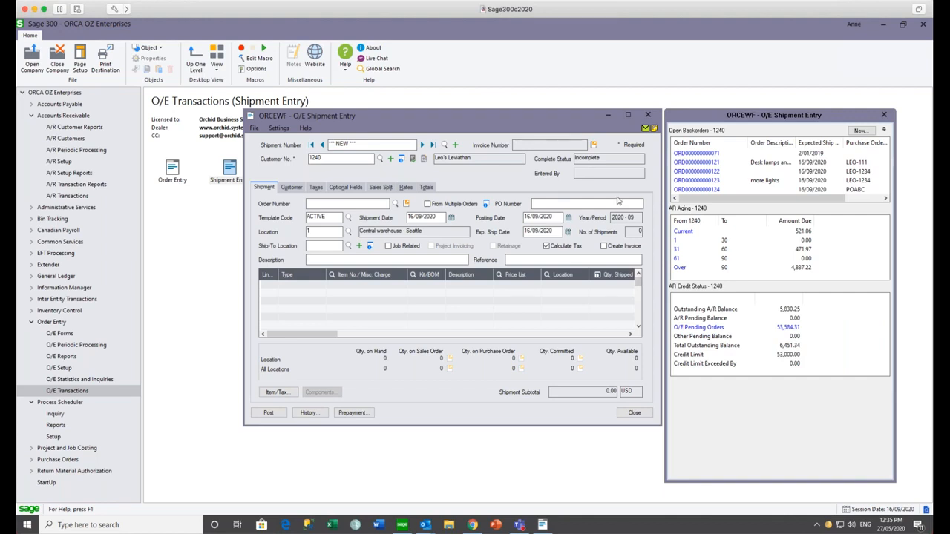
- Close Shipment Entry without posting and go to the A/R Customers folder
left_click(648, 115)
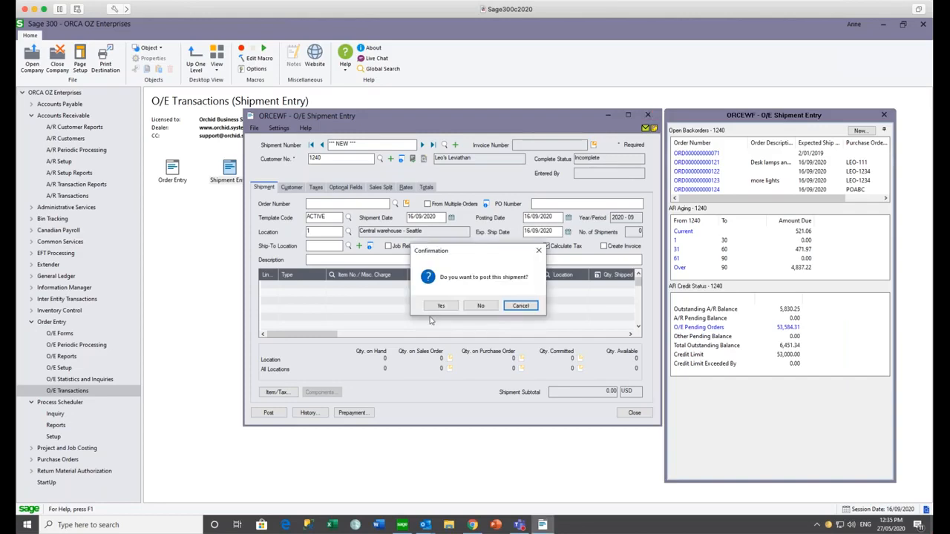
left_click(484, 306)
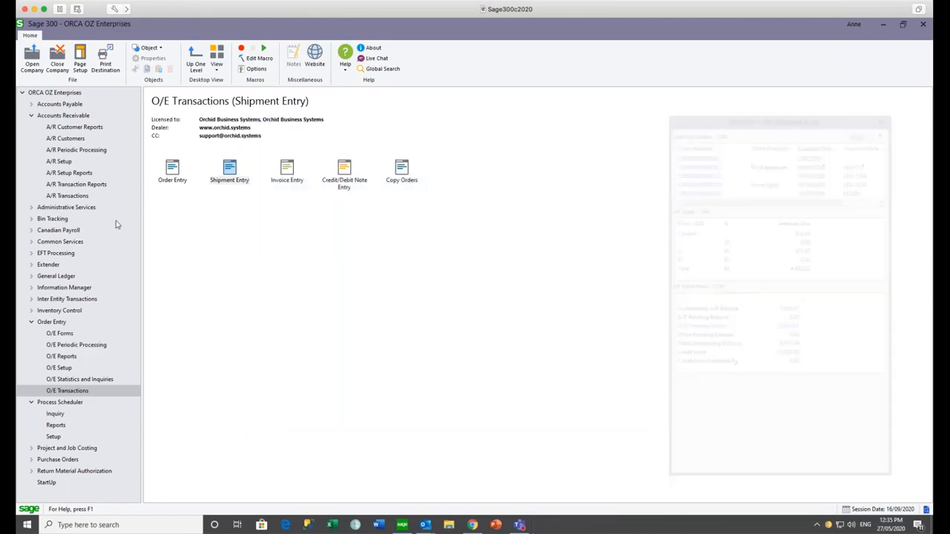
left_click(66, 139)
- Enter a 60,000 credit limit for customer 1240 to start an approval workflow, then close the record
double_click(286, 169)
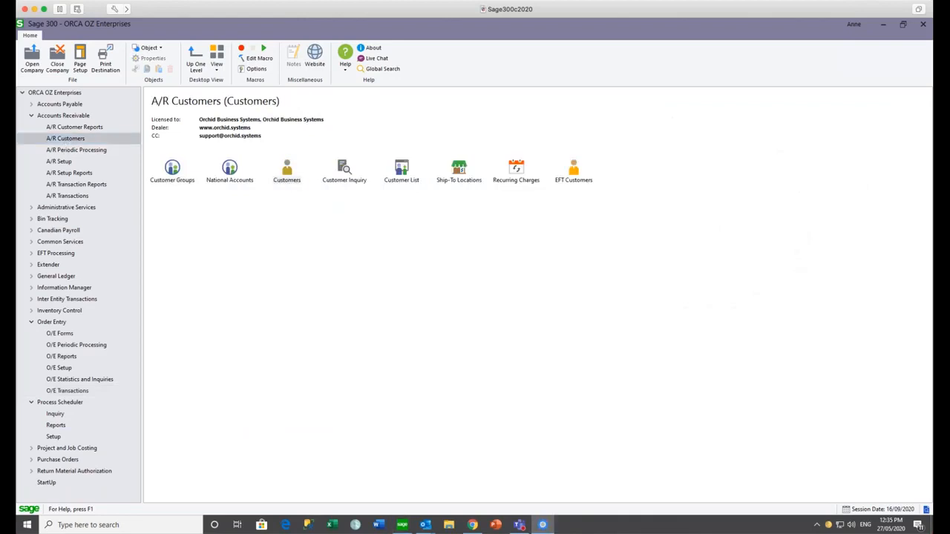
type("1240")
key("Tab")
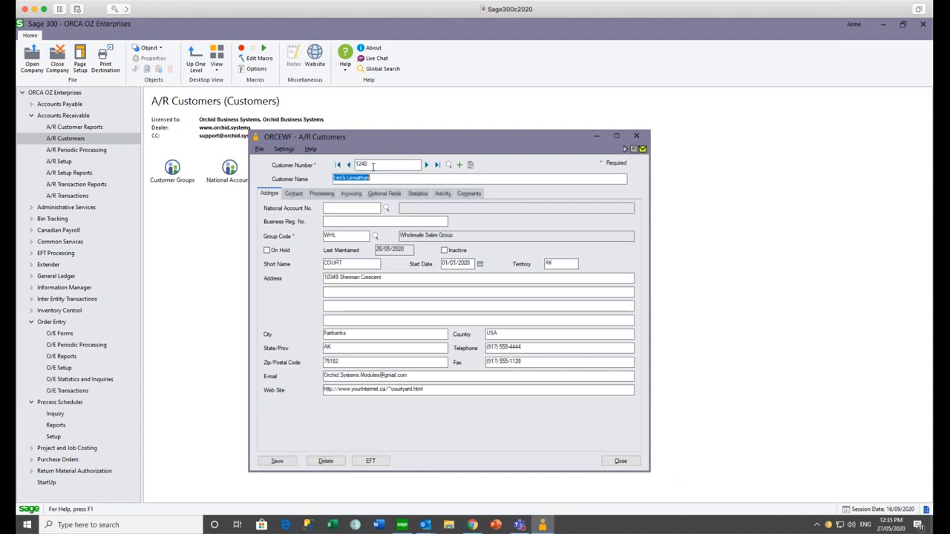
left_click(324, 195)
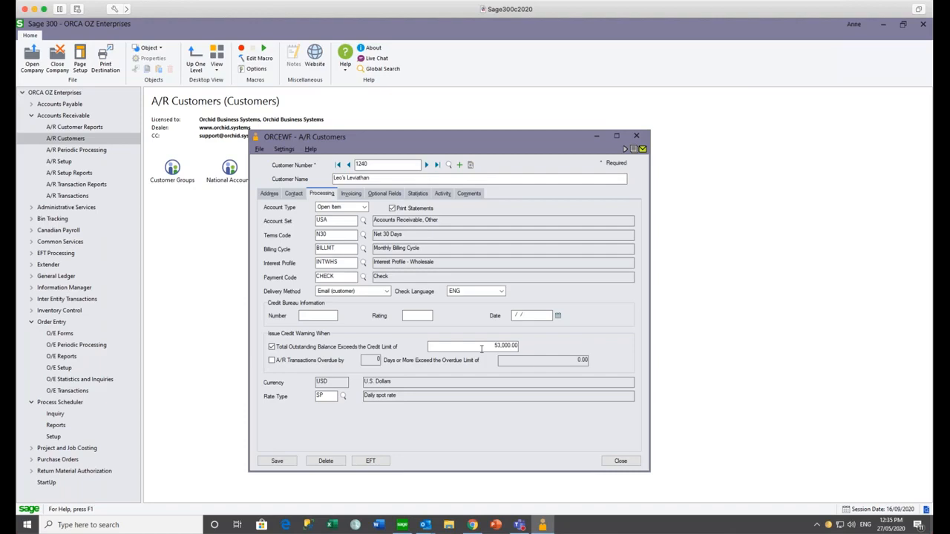
left_click(483, 343)
type("60")
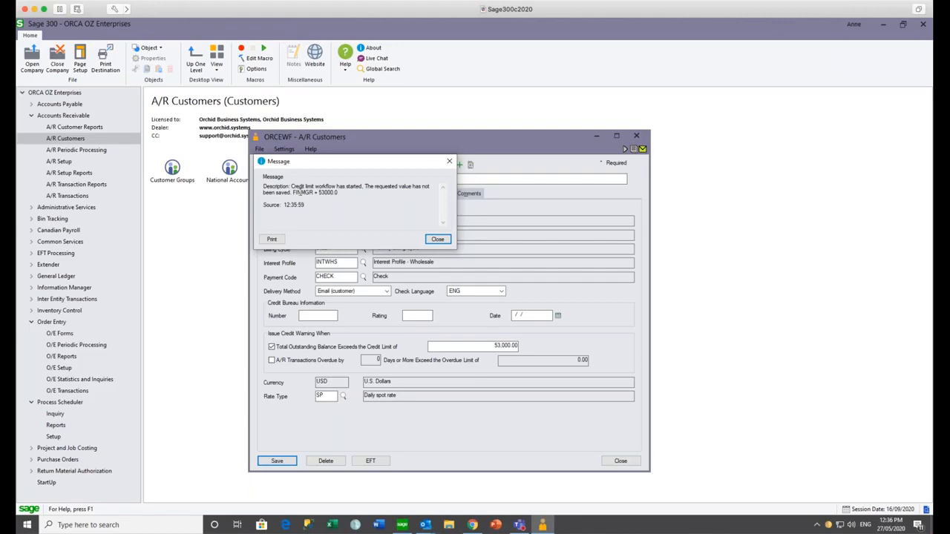
left_click(449, 161)
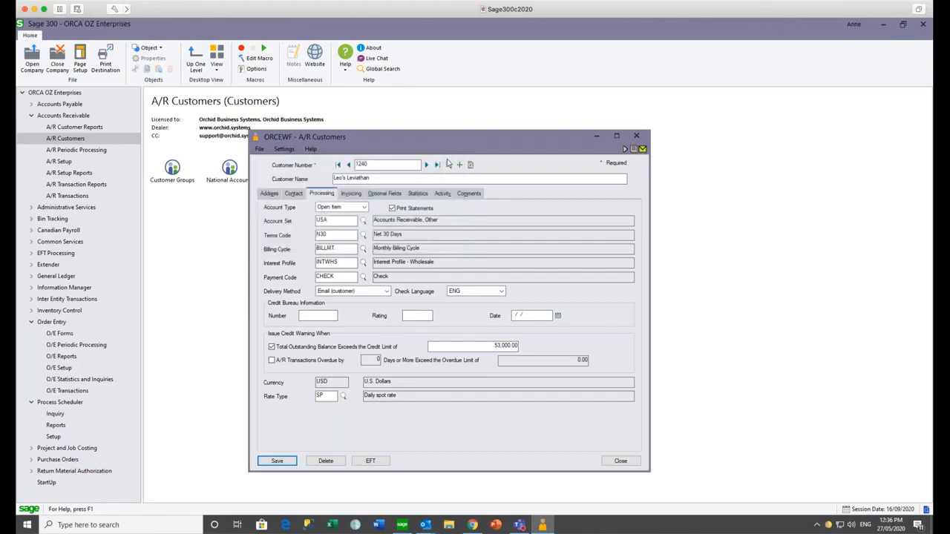
left_click(636, 136)
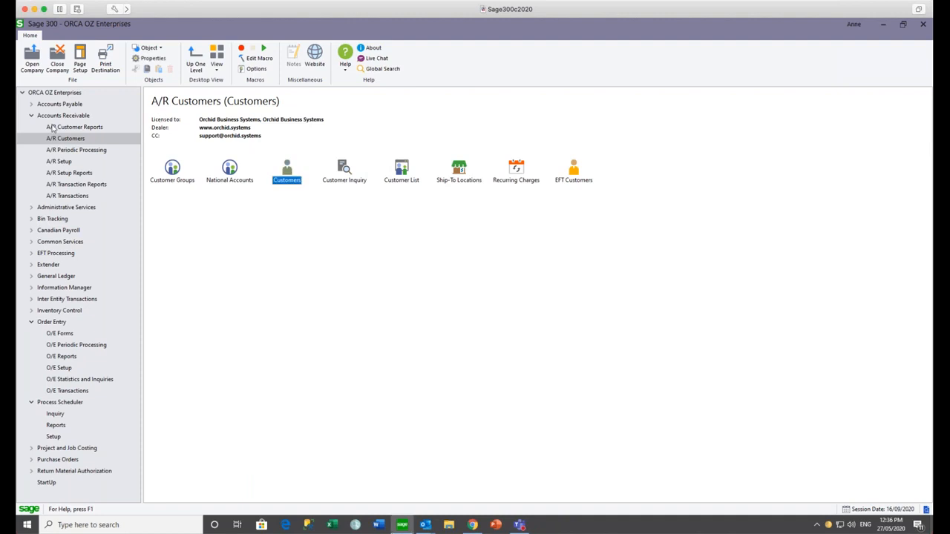
- Open the Workflow Console and switch its view from Assigned only to me, to my groups, to All
left_click(31, 265)
left_click(63, 310)
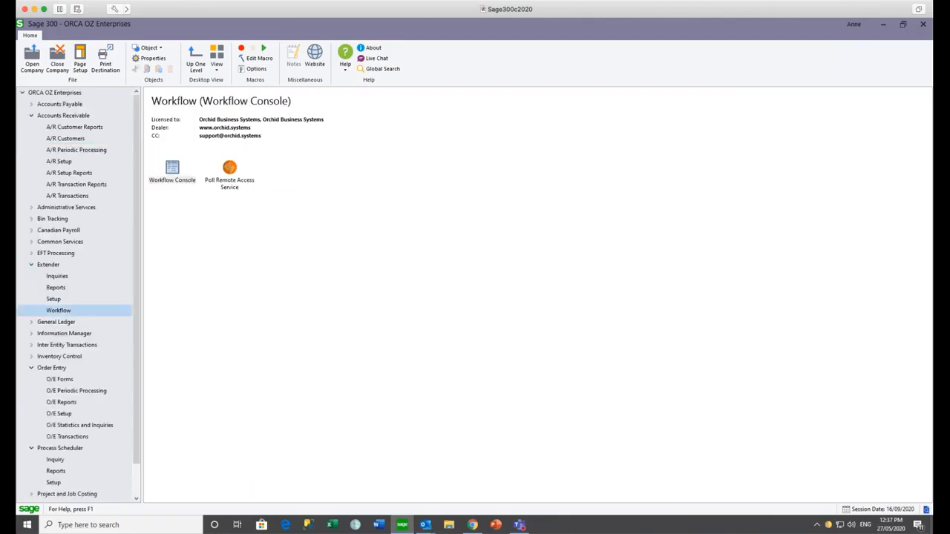
double_click(172, 171)
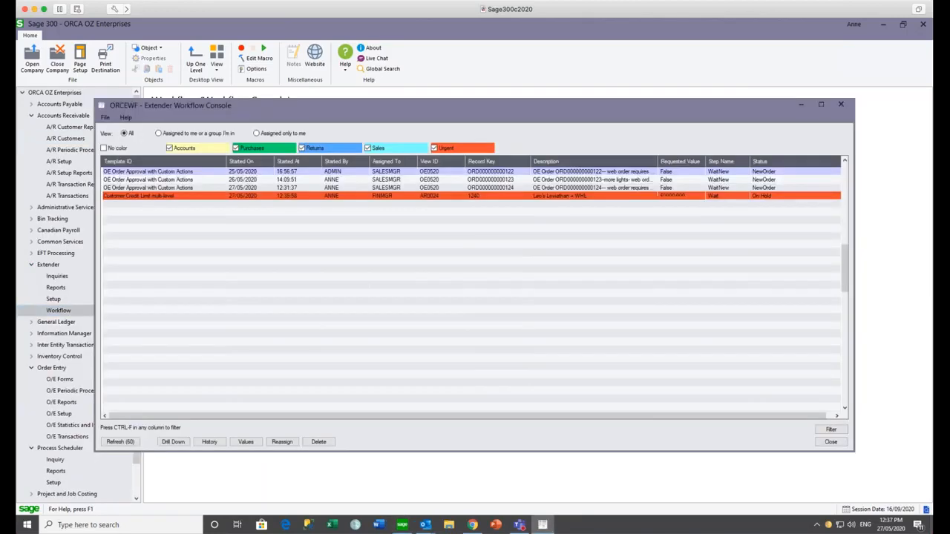
left_click(256, 134)
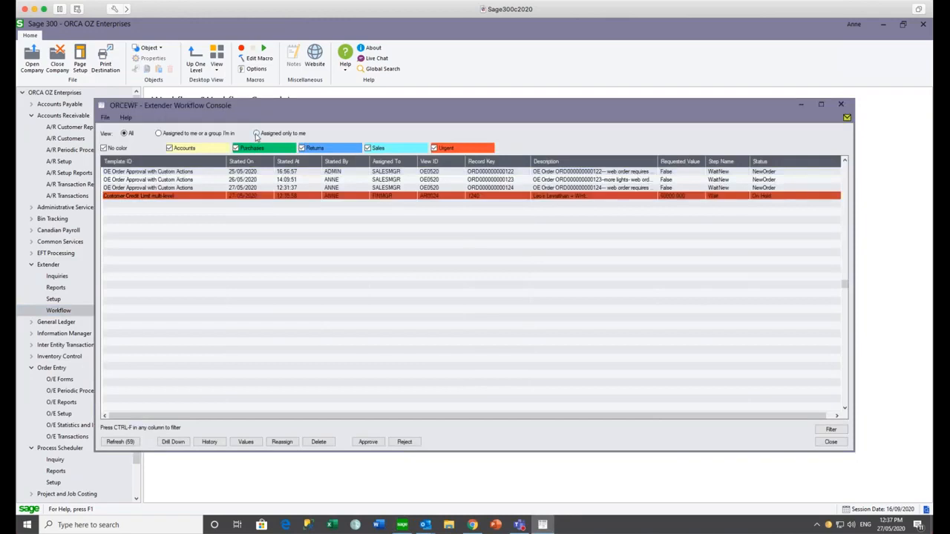
left_click(159, 133)
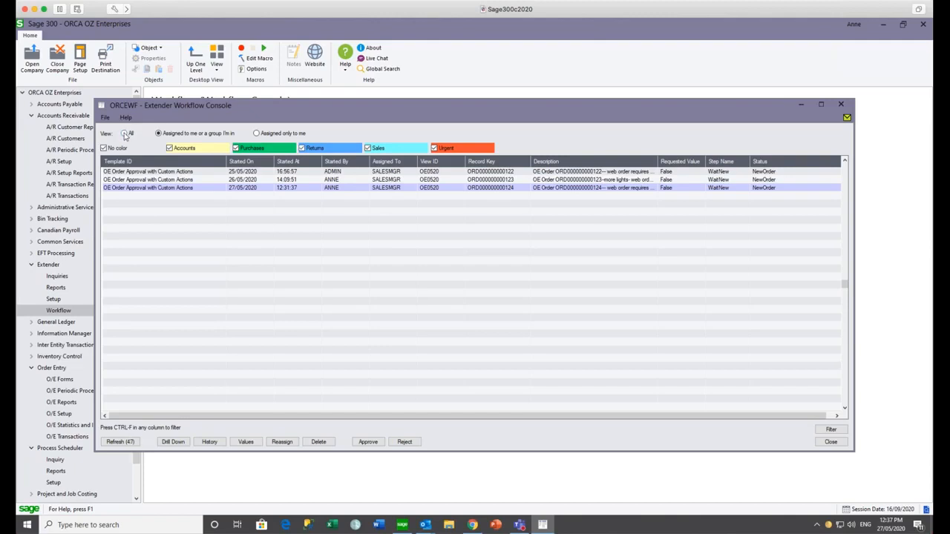
left_click(125, 134)
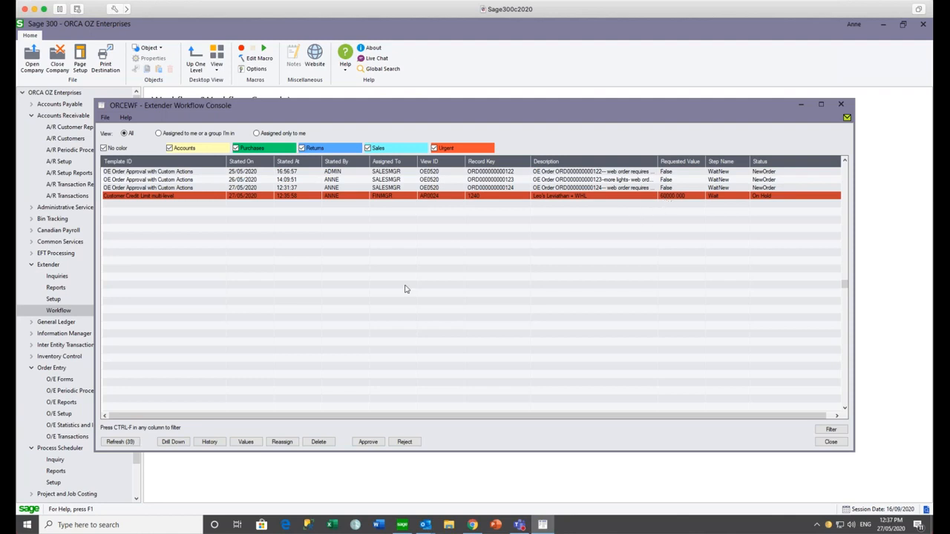
- Drill down into the on-hold 60000 credit-limit request, then close the console
left_click(168, 443)
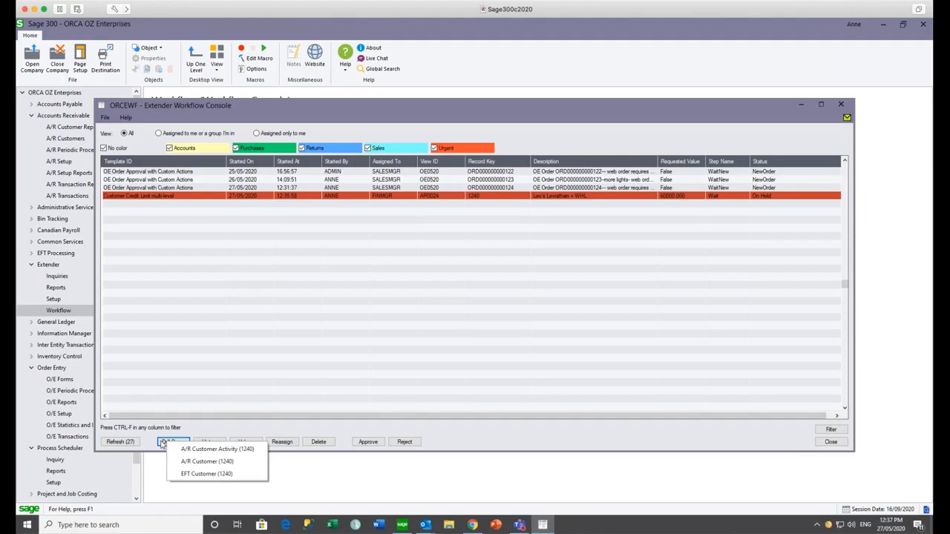
left_click(482, 319)
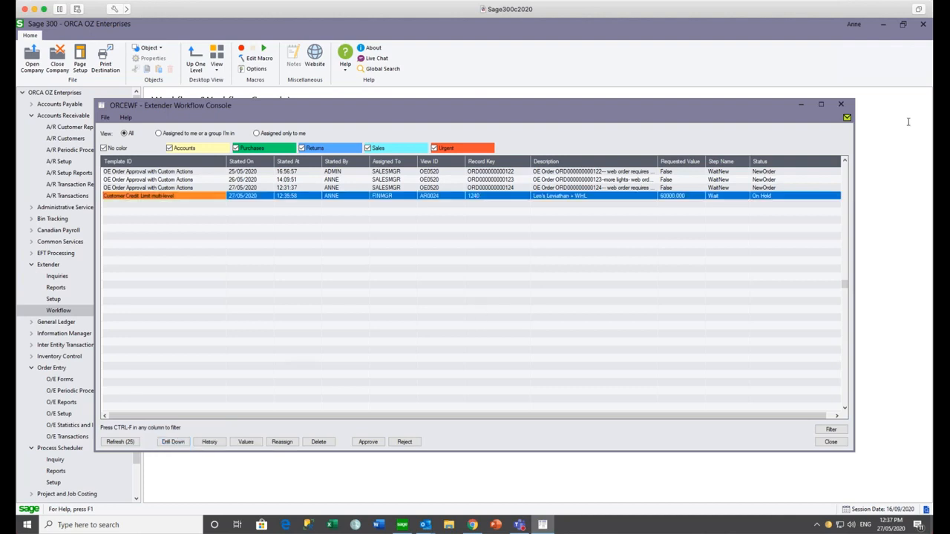
left_click(842, 105)
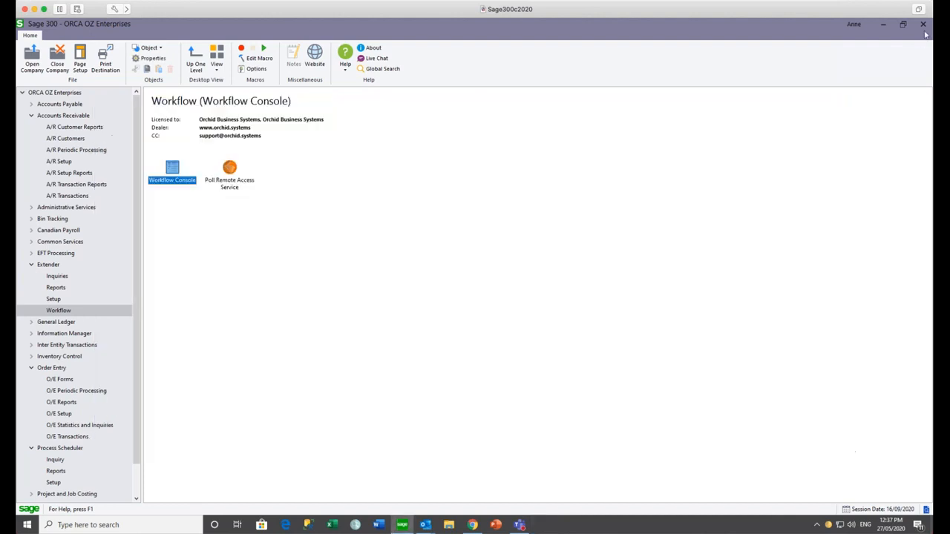
- Exit and relaunch Sage 300, then open the company under a different user ID
left_click(924, 26)
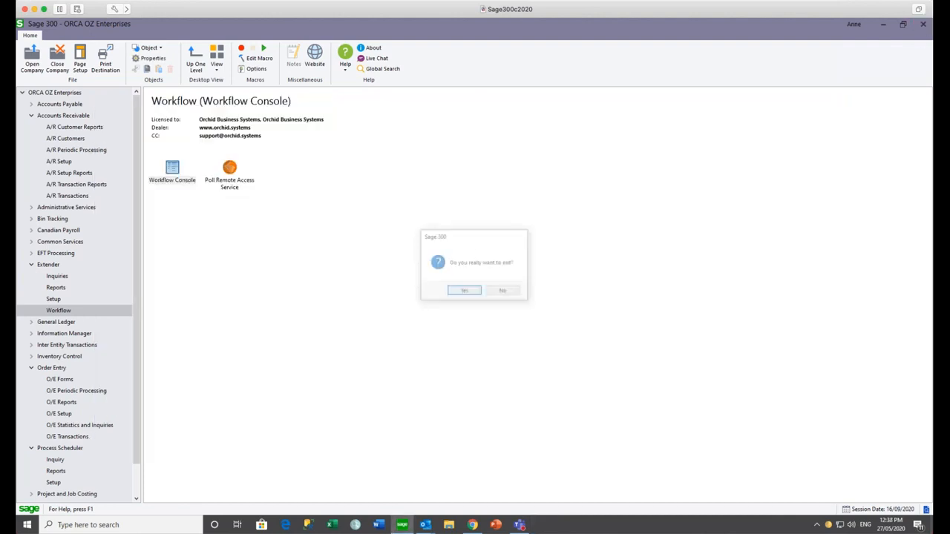
left_click(464, 291)
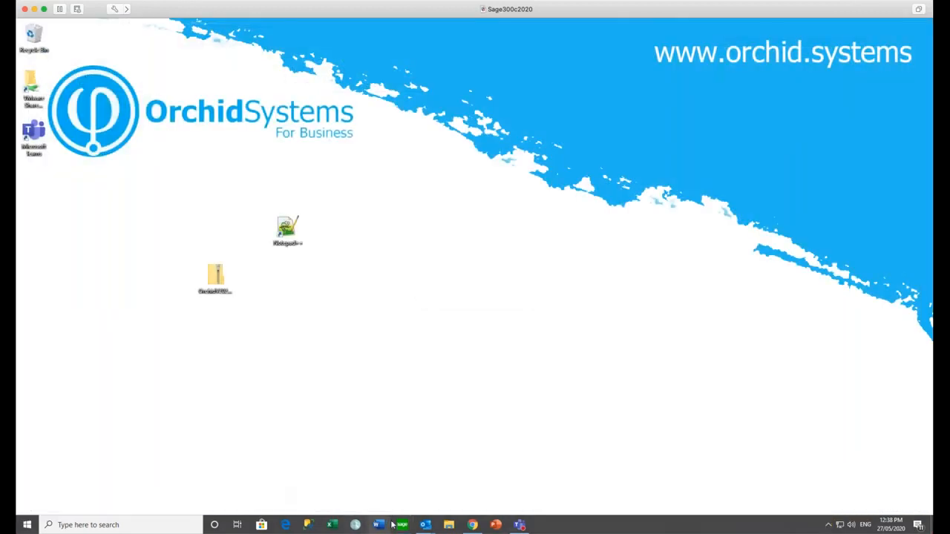
left_click(401, 525)
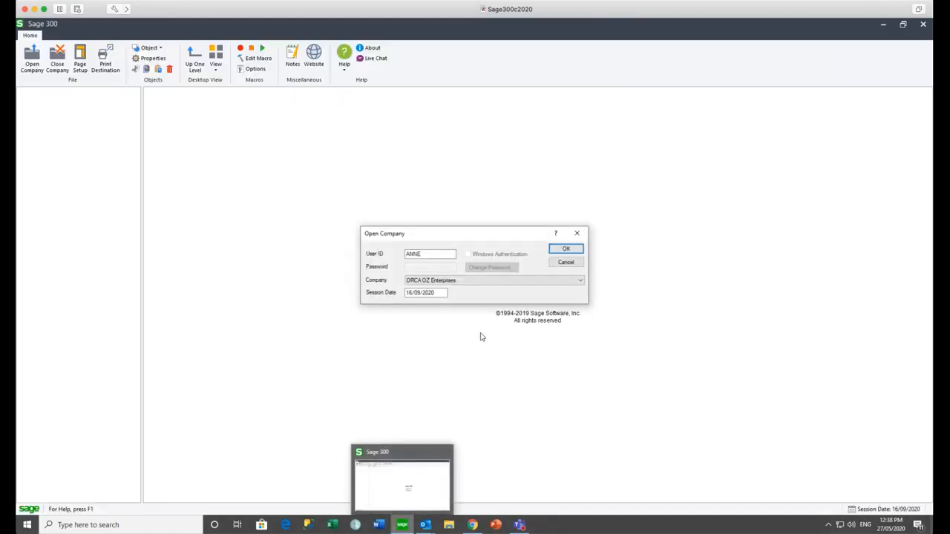
type("STEVE")
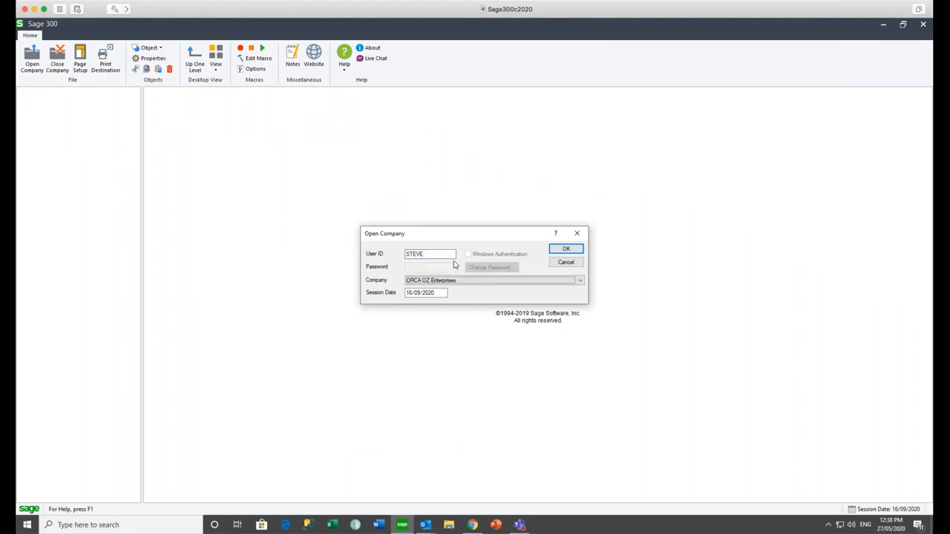
left_click(560, 252)
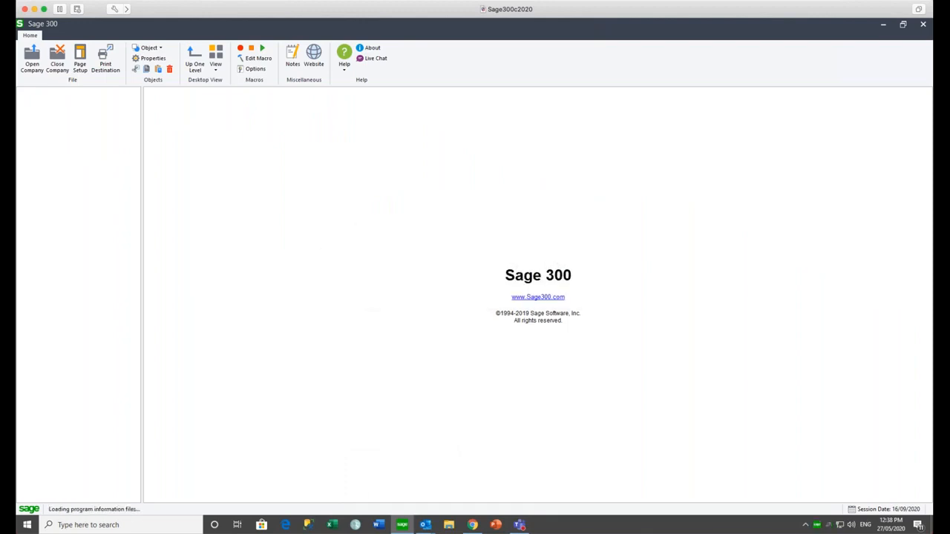
- Bring Outlook forward and run Send/Receive All Folders to fetch new mail
mouse_move(429, 527)
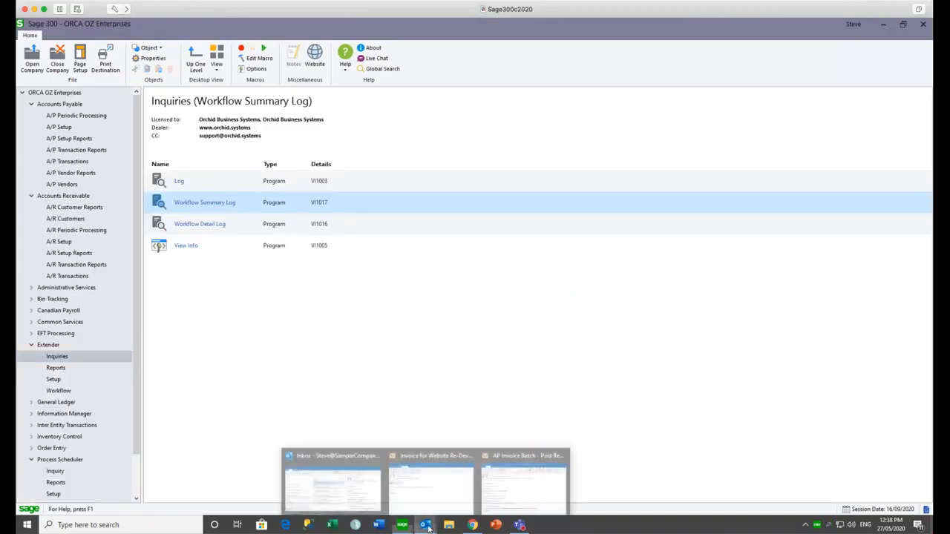
left_click(346, 492)
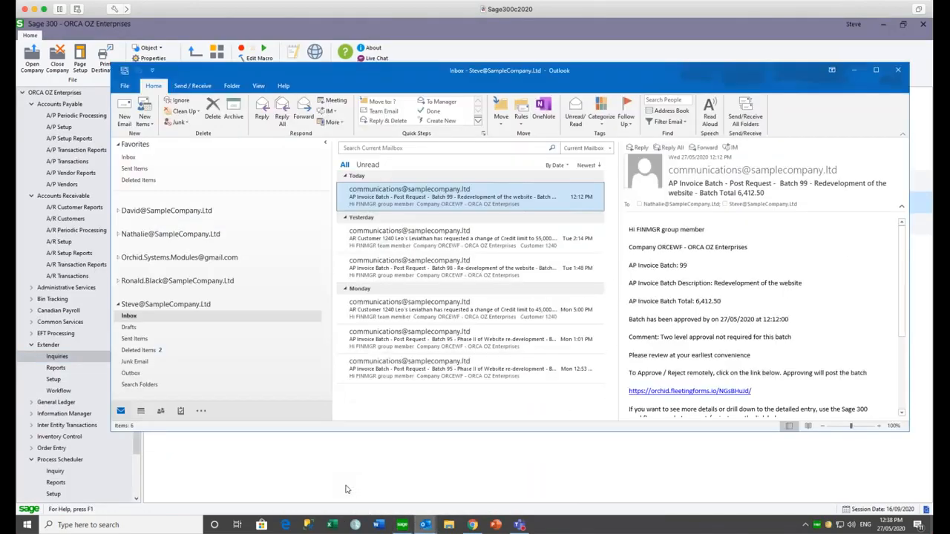
left_click(746, 117)
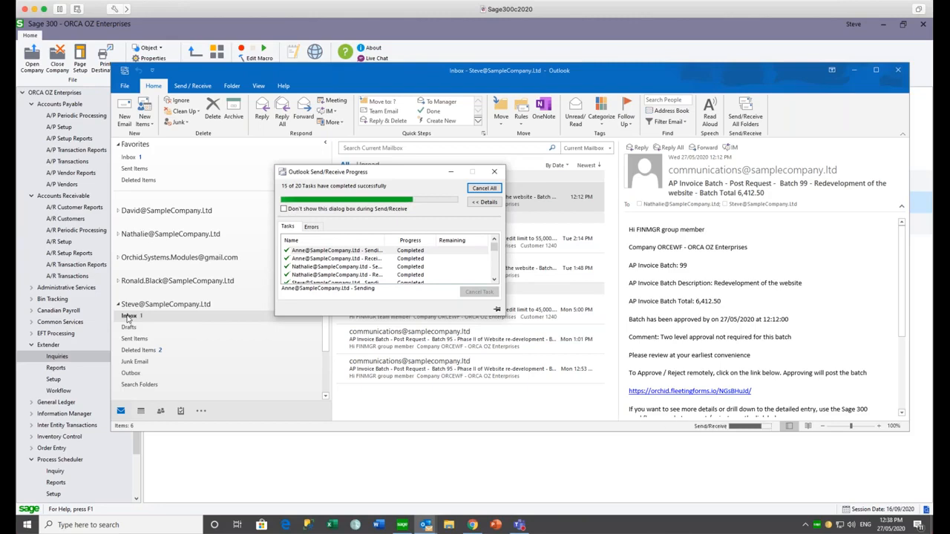
left_click(451, 172)
- Open the customer 1240 credit-limit request e-mail and follow its fleetingforms approval link
left_click(420, 198)
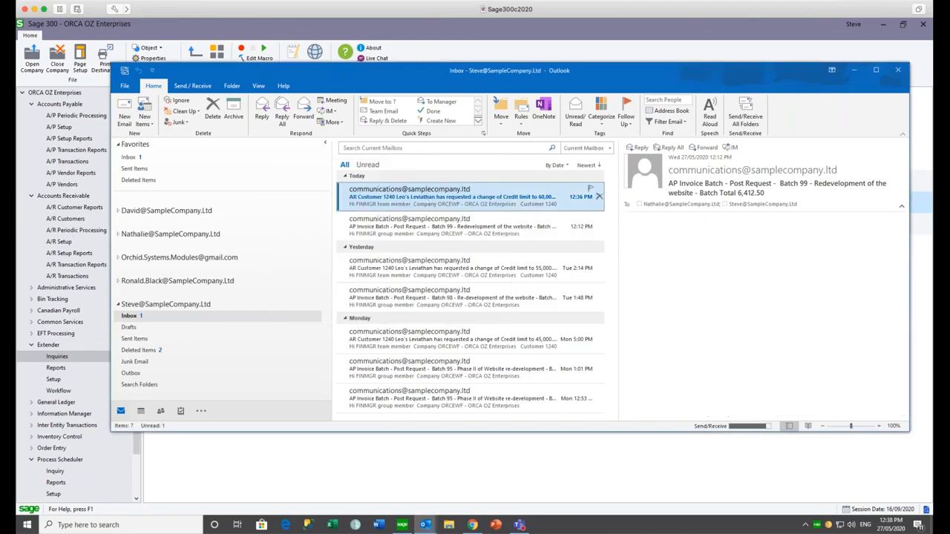
double_click(420, 198)
left_click_drag(170, 236, 176, 325)
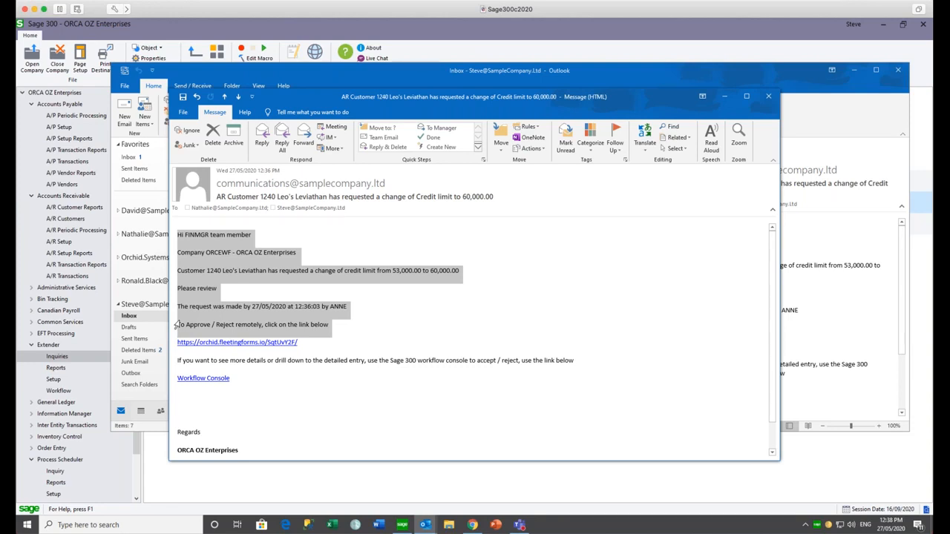
left_click(400, 280)
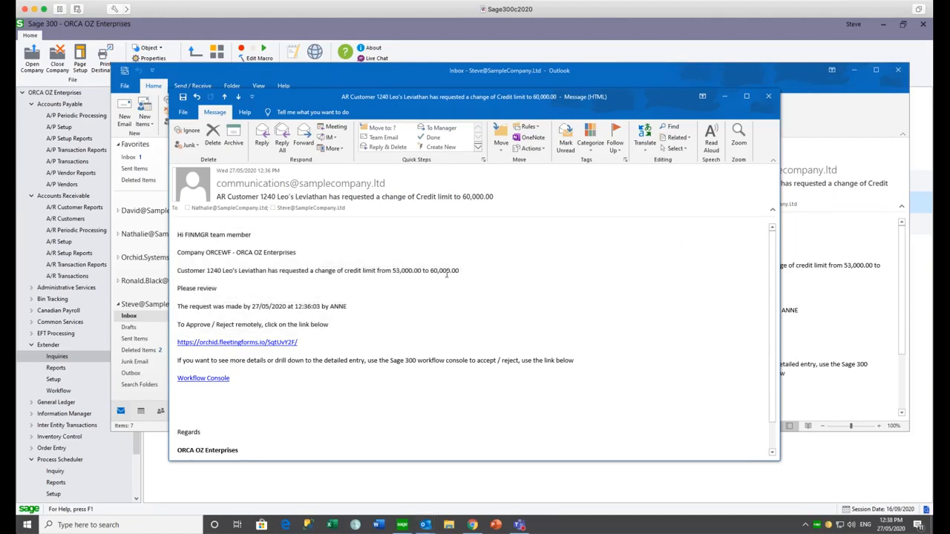
left_click(253, 343)
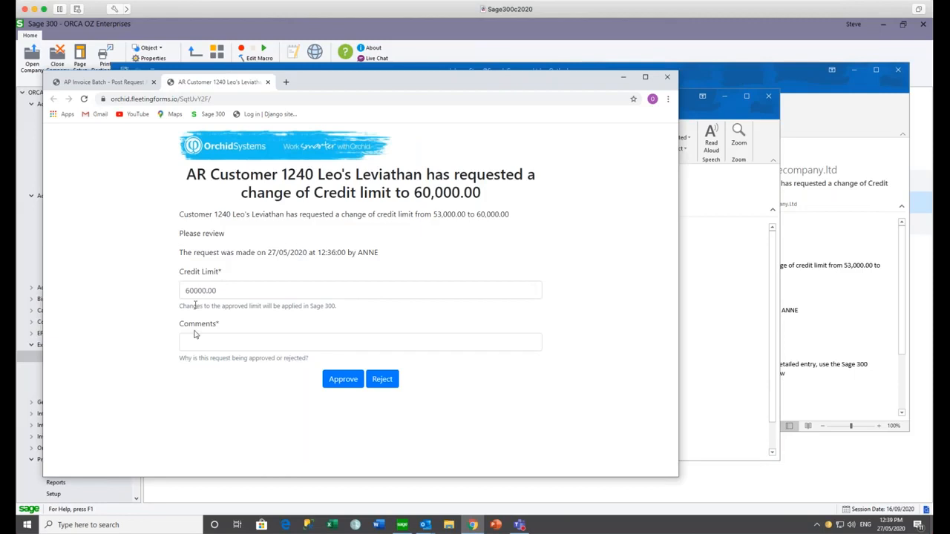
- Approve the request at a reduced 58000.00 limit with the comment '$58 (s the highest we can go'
left_click_drag(192, 291, 184, 290)
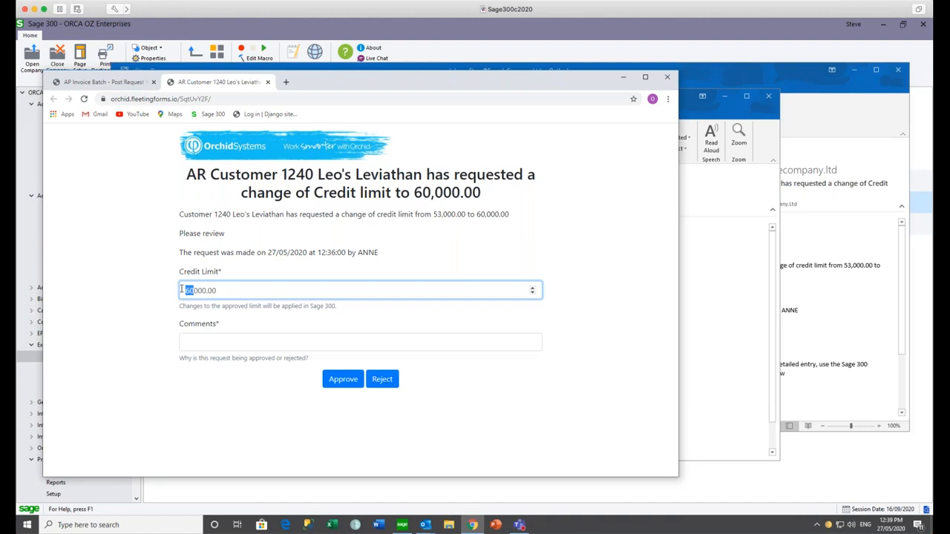
type("58")
left_click(191, 340)
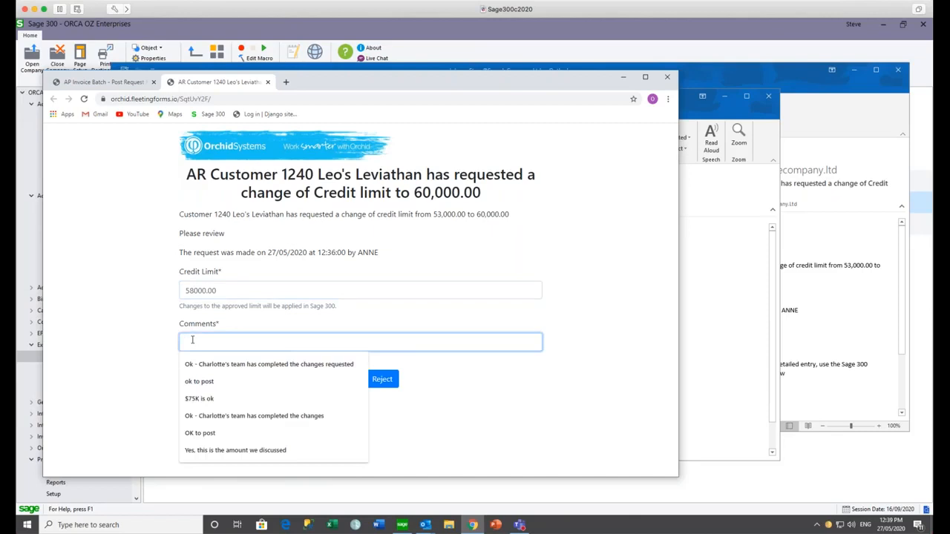
type("$5")
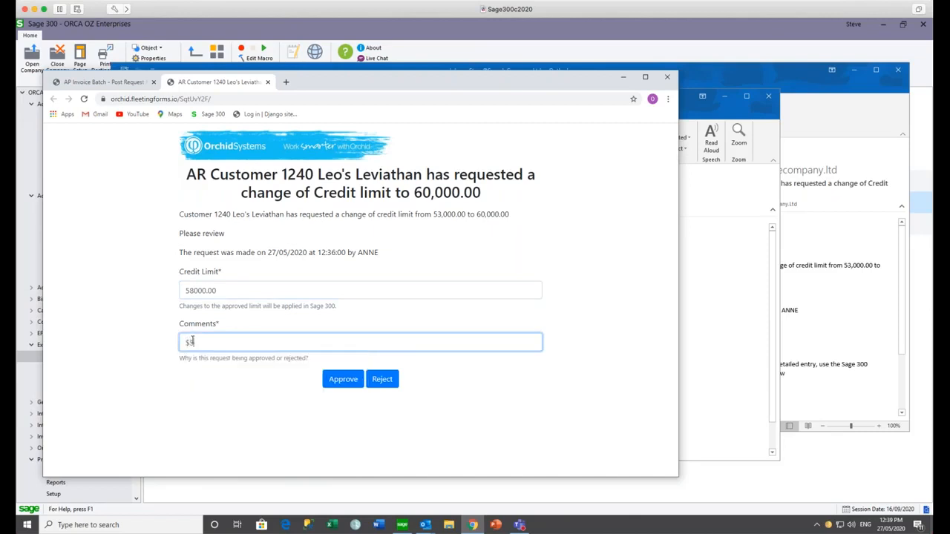
type("8 (s the highest we can go")
left_click(339, 380)
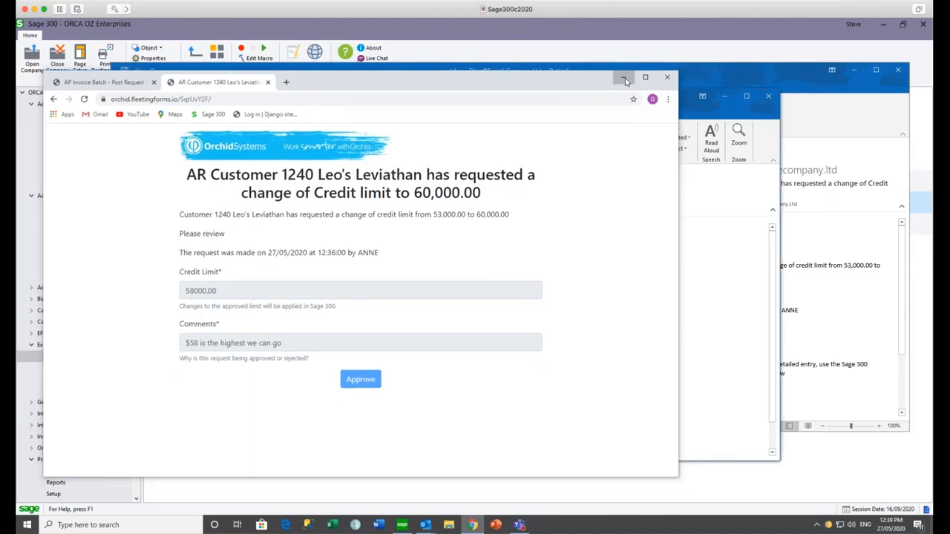
- Minimise Chrome, the message window and Outlook
left_click(625, 78)
left_click(854, 70)
left_click(855, 70)
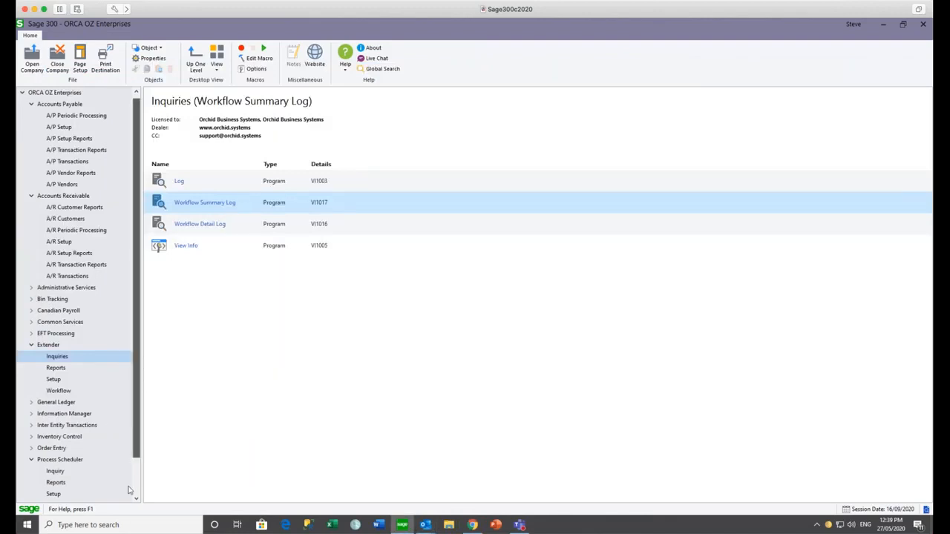
- Run the REMOTEACCESS schedule in Process Scheduler, close its log and Schedules, and exit Sage 300
scroll(127, 498, "down", 2)
left_click(54, 448)
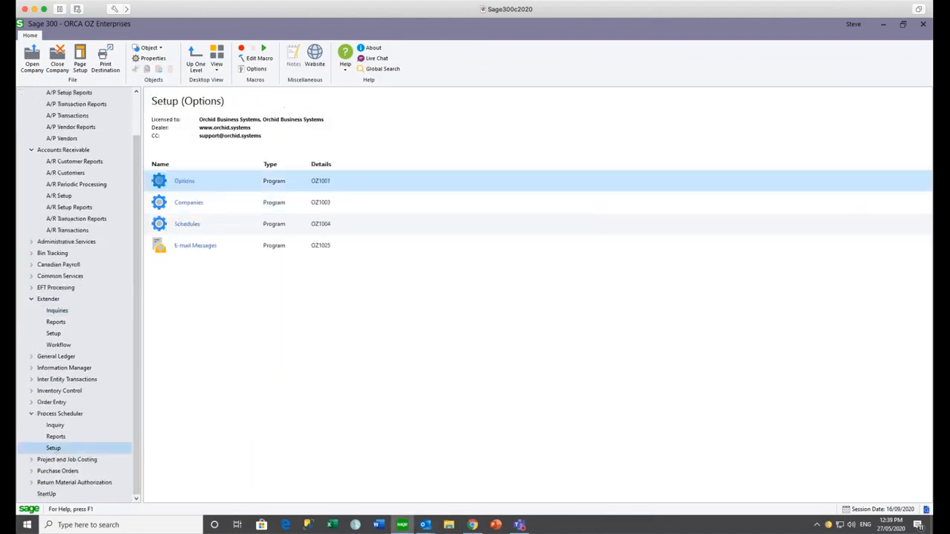
double_click(186, 222)
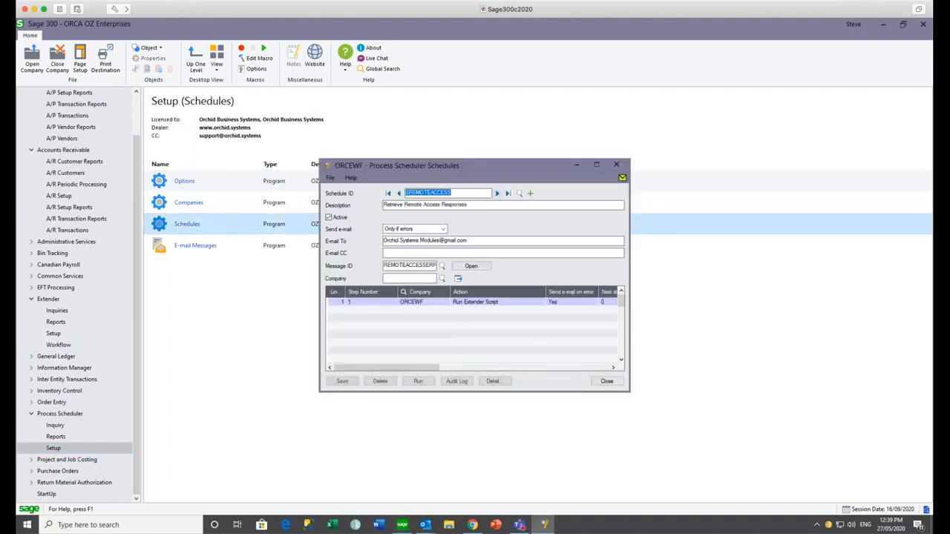
left_click(418, 382)
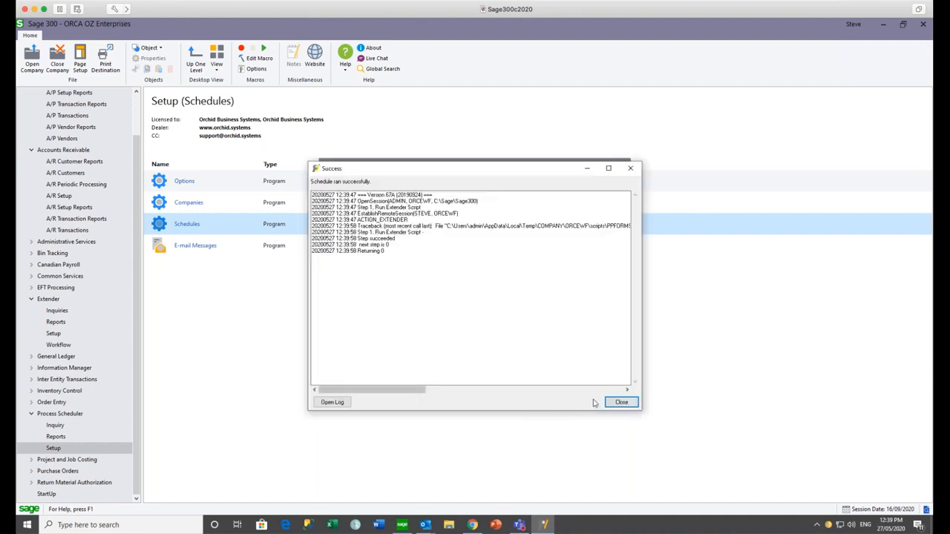
left_click(621, 402)
left_click(607, 382)
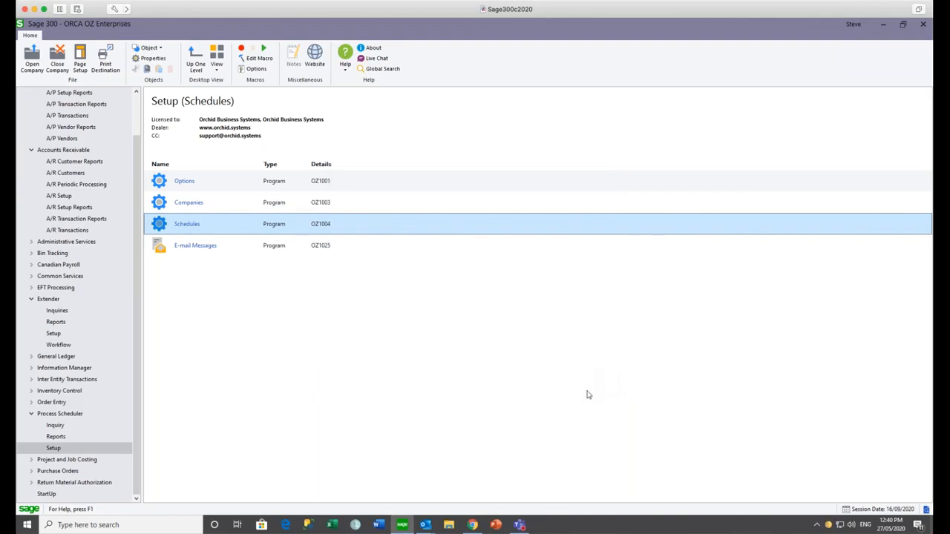
left_click(923, 23)
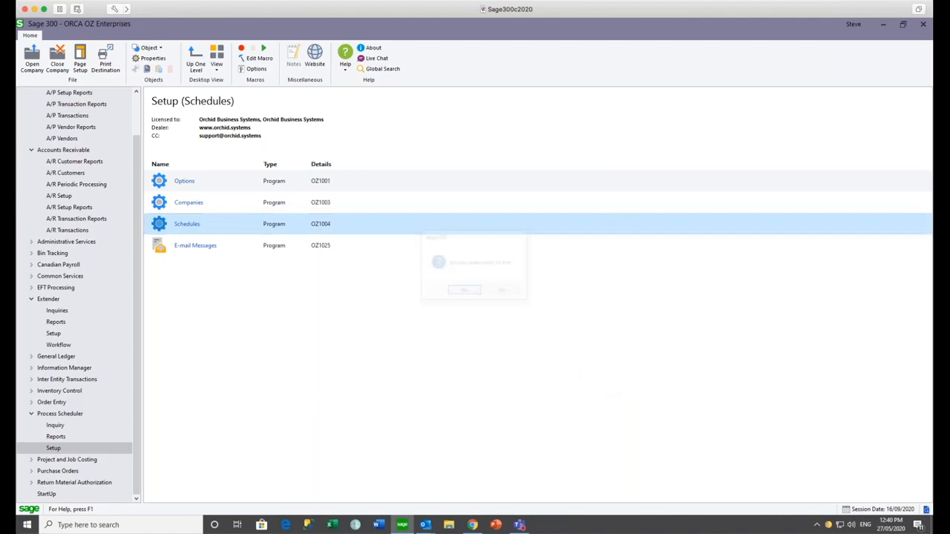
- Restart Sage 300, reopen ORCA OZ Enterprises under another user ID, and open A/R Customers
left_click(464, 292)
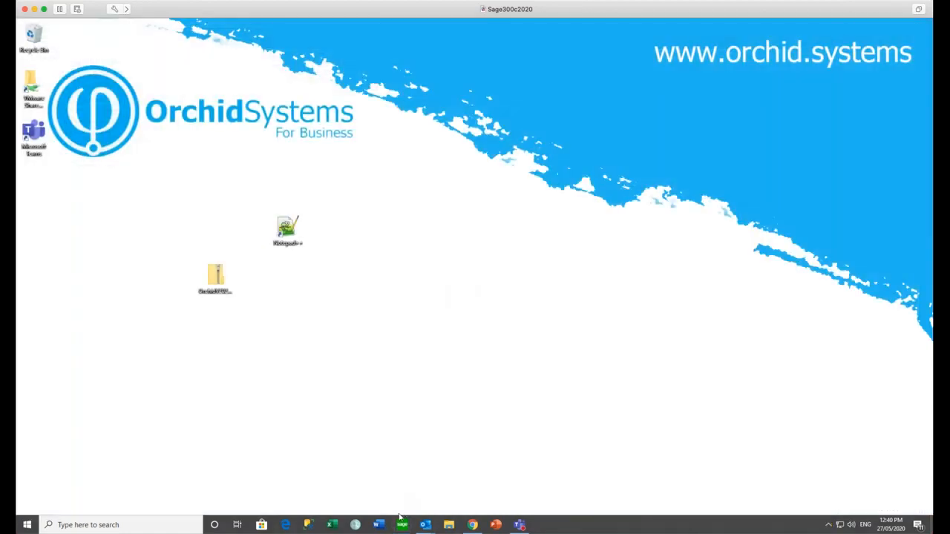
left_click(402, 525)
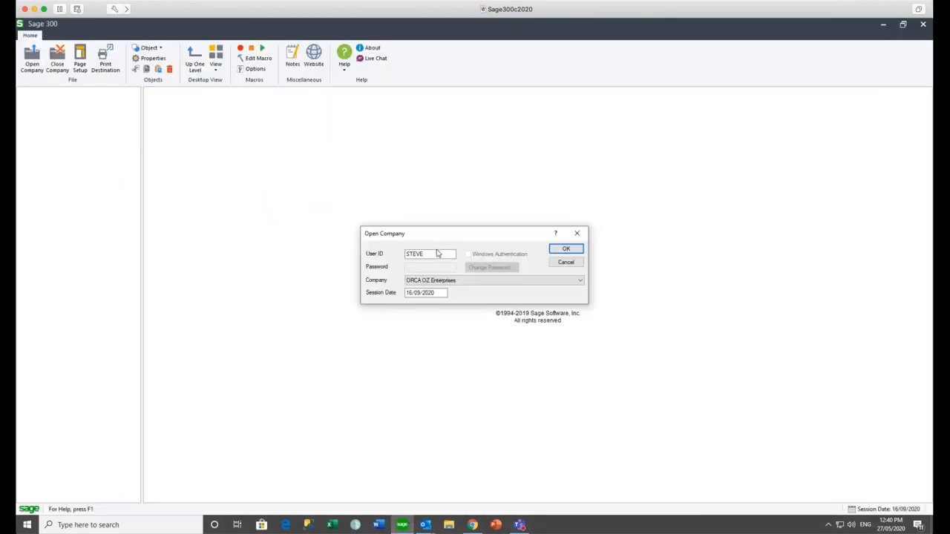
type("SAN")
key("Tab")
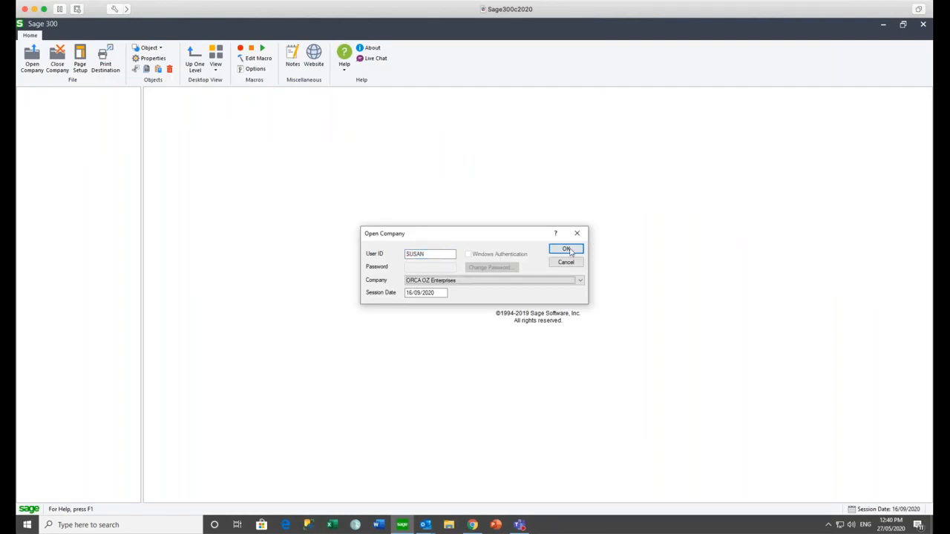
double_click(437, 253)
type("ANNE")
key("Tab")
left_click(565, 249)
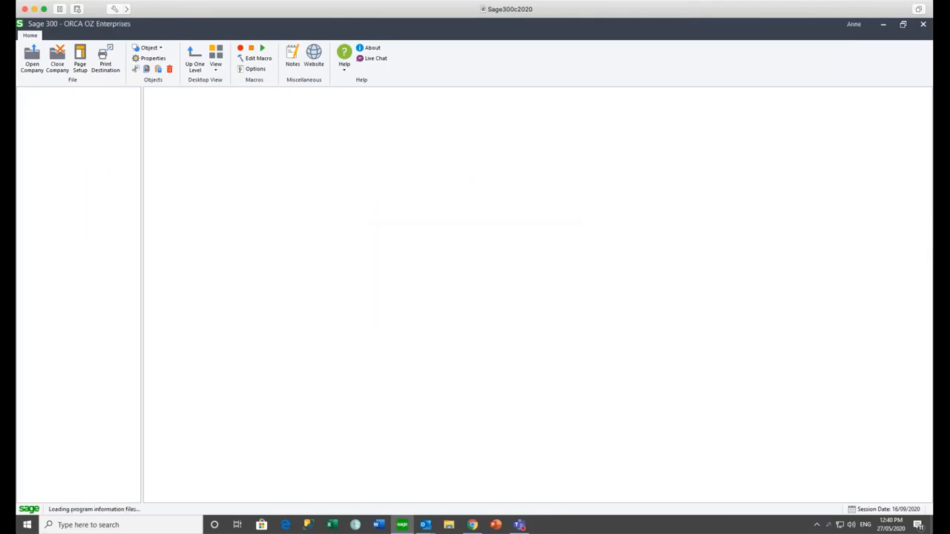
left_click(78, 137)
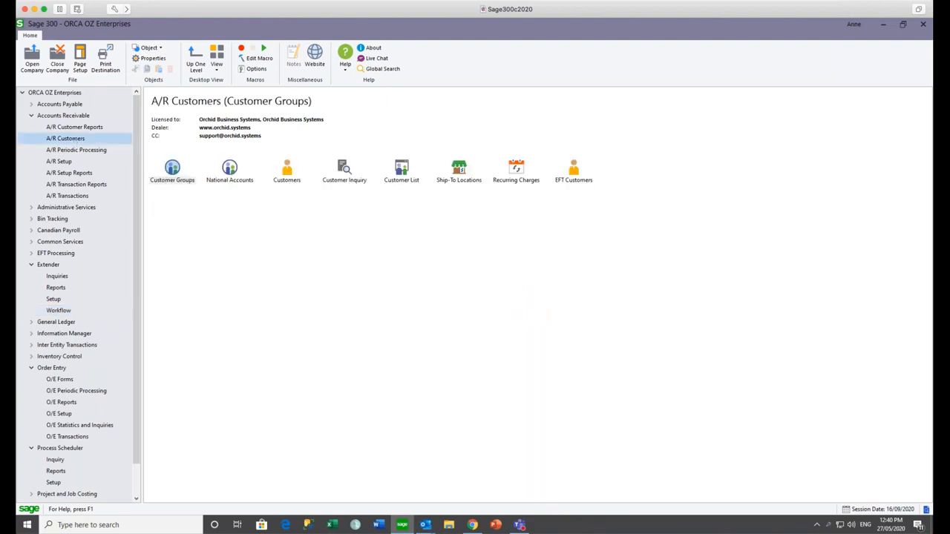
- Confirm customer 1240's credit limit reads 58,000.00, then open the Extender Workflow Summary Log
left_click(289, 170)
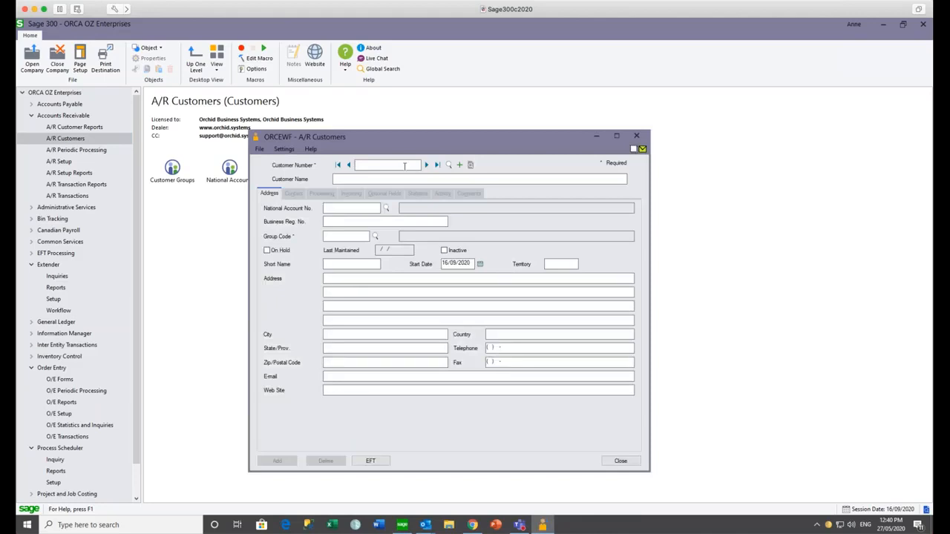
type("1240")
key("Tab")
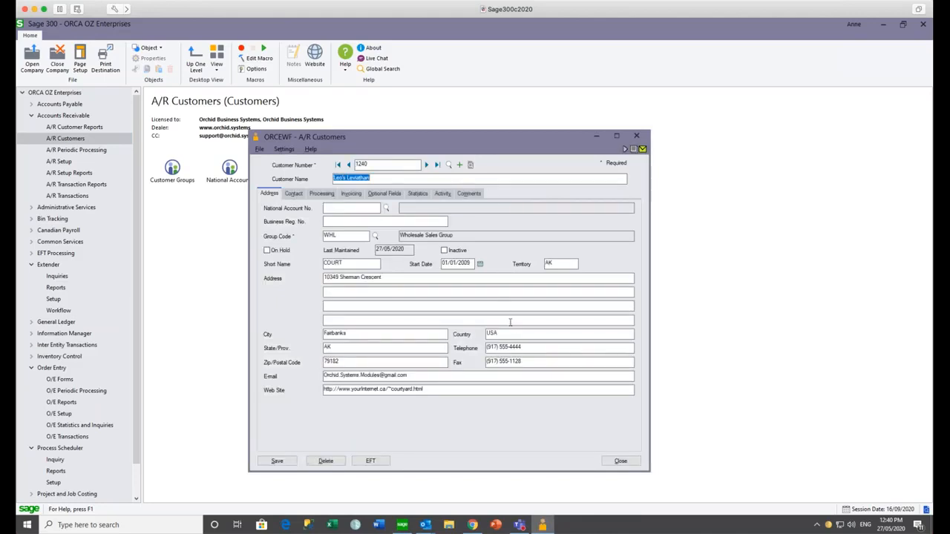
left_click(324, 194)
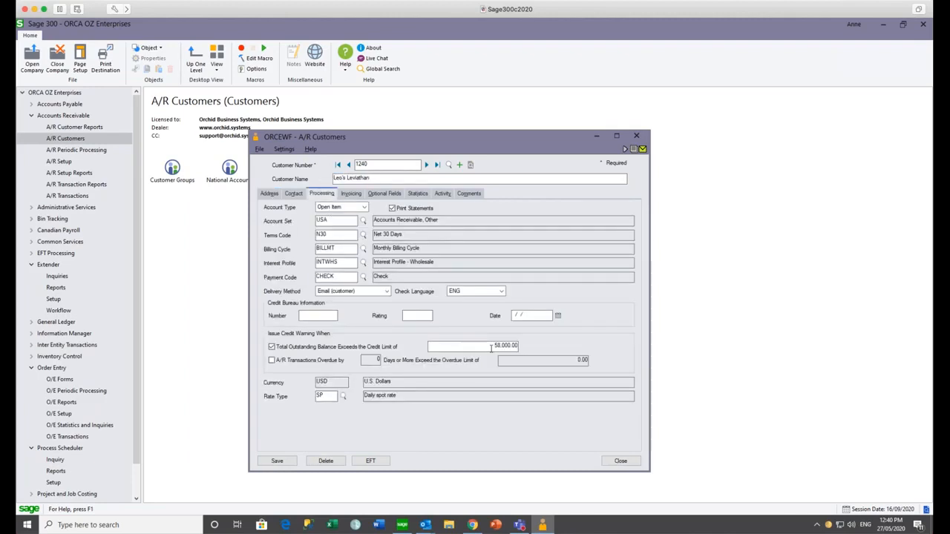
mouse_move(626, 152)
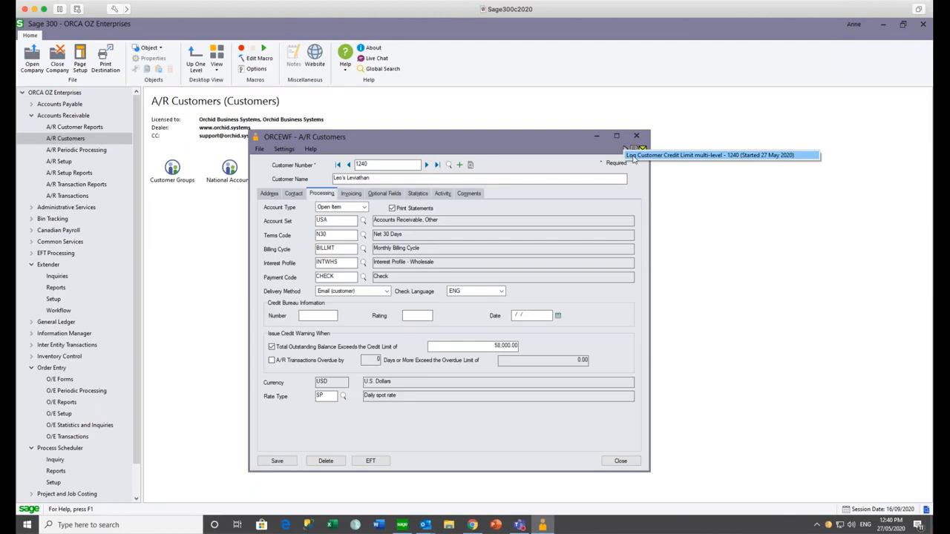
left_click(67, 277)
double_click(223, 176)
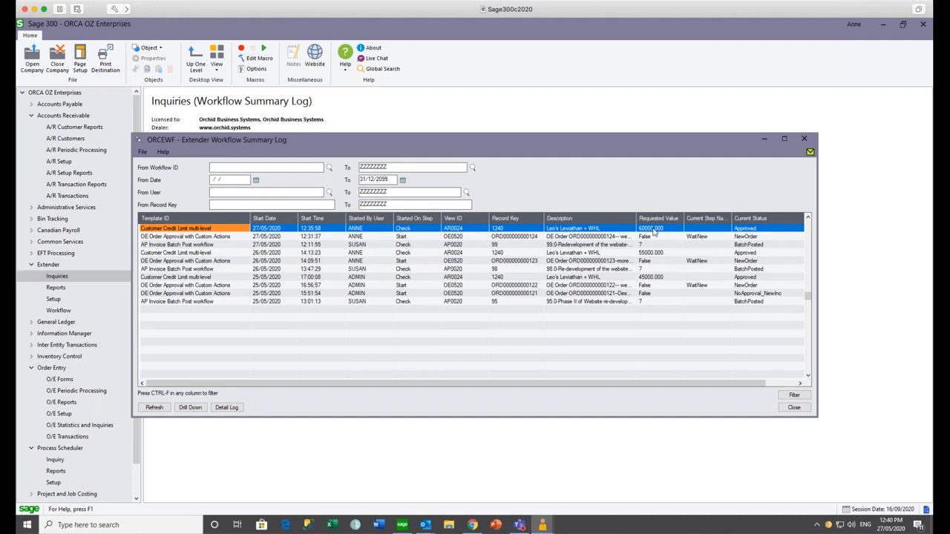
- Open the widened Detail Log and compare the 60000 On Hold and 58,000.00 Approved entries
left_click(225, 409)
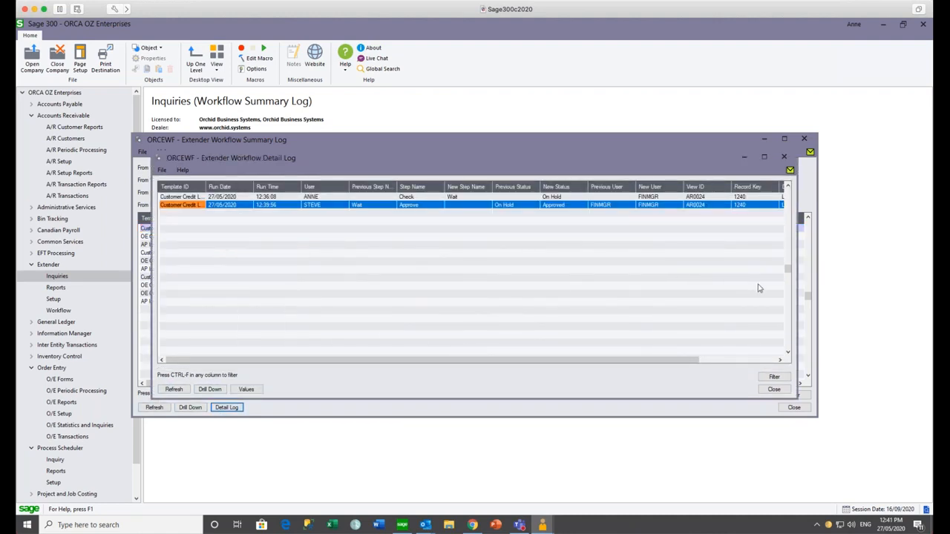
left_click_drag(795, 282, 888, 279)
left_click(854, 197)
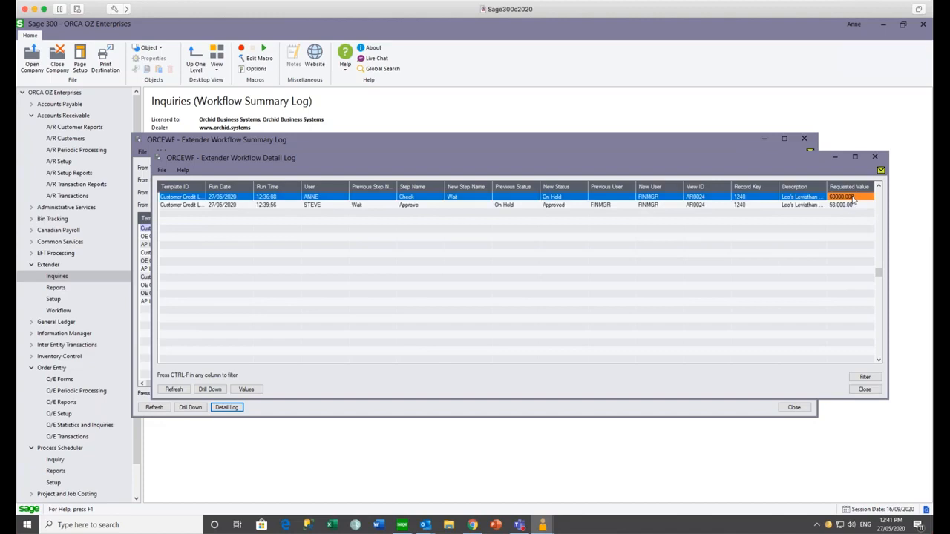
left_click(851, 207)
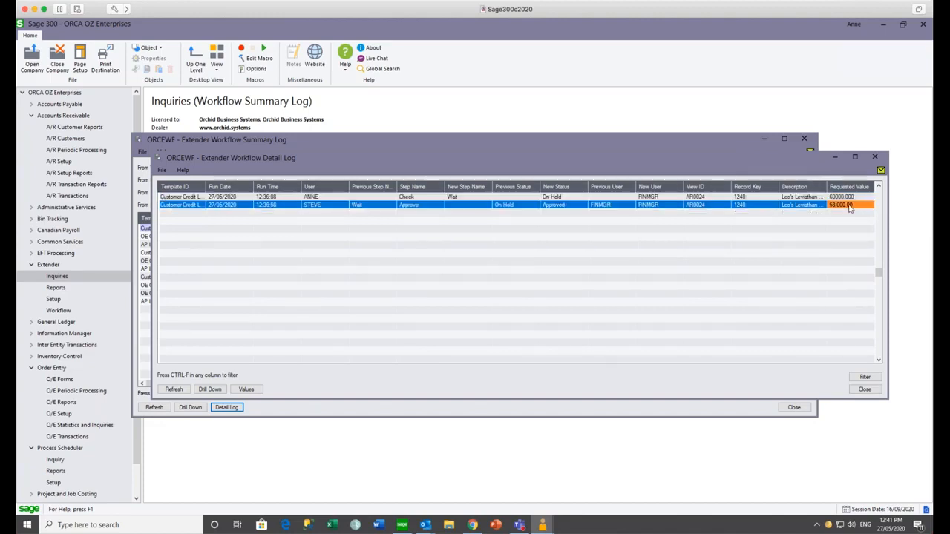
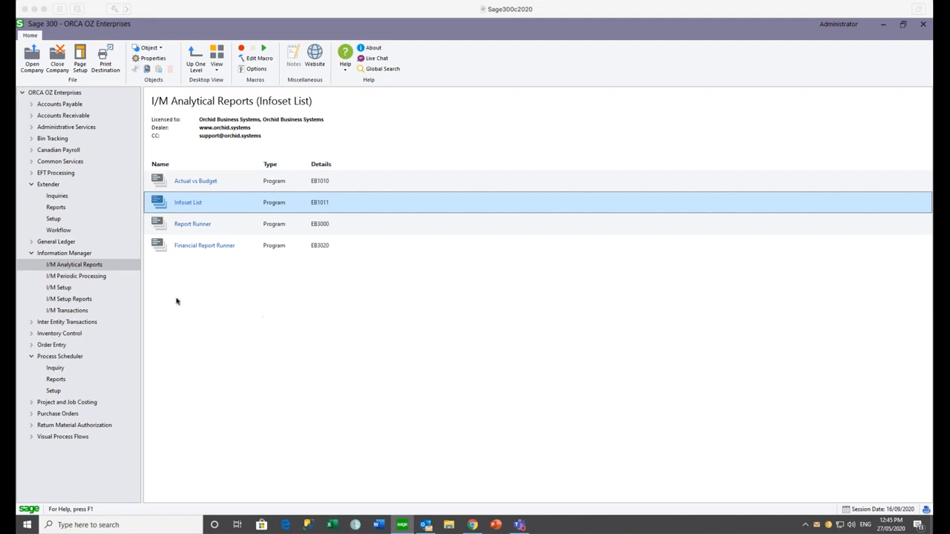
- Bring up the Process Scheduler Setup programs list
left_click(56, 393)
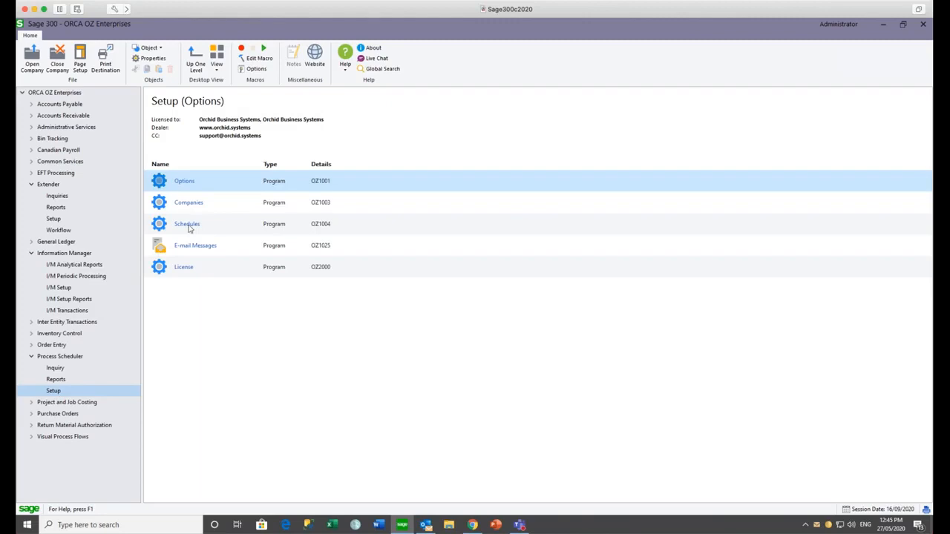
- Load the DAILYCHECKS schedule and open the details of its first Run Extender Script step
double_click(188, 226)
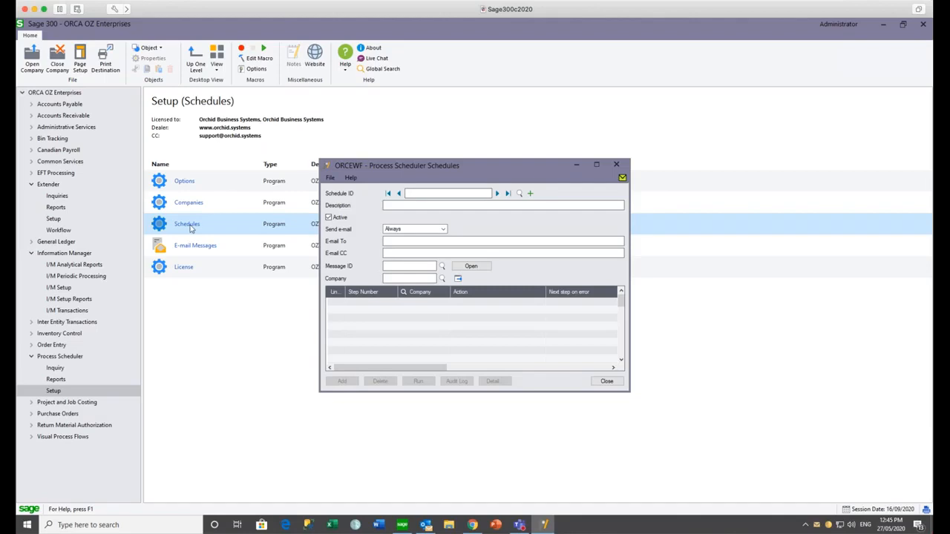
left_click(520, 193)
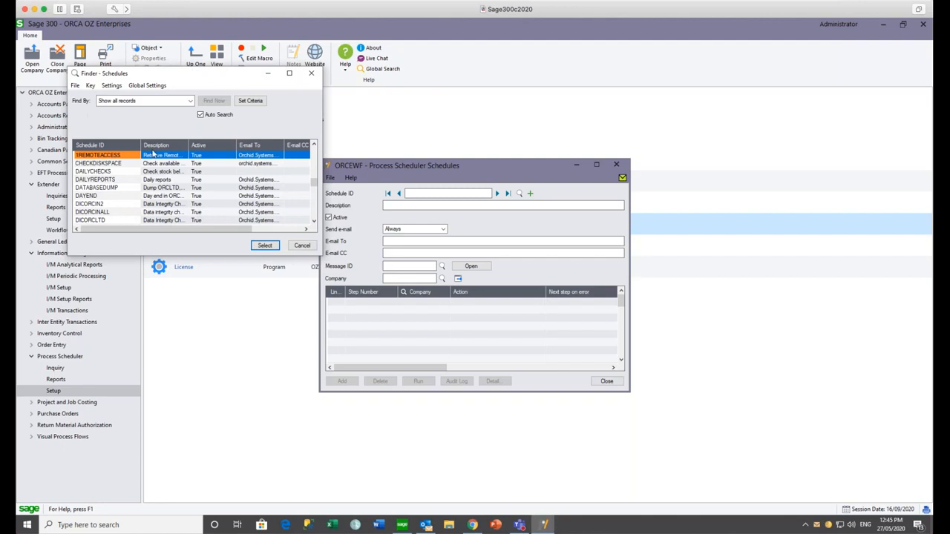
left_click(95, 171)
left_click(265, 245)
left_click(484, 303)
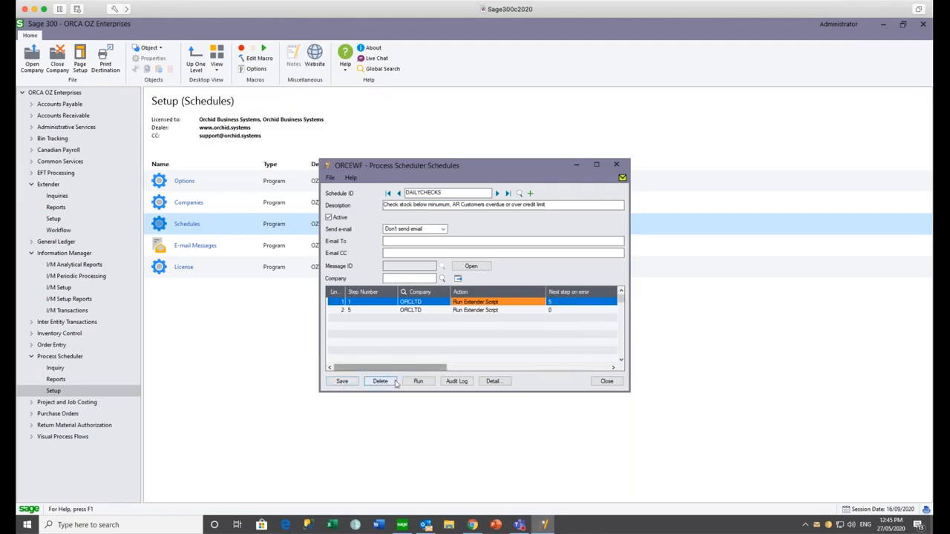
left_click(493, 382)
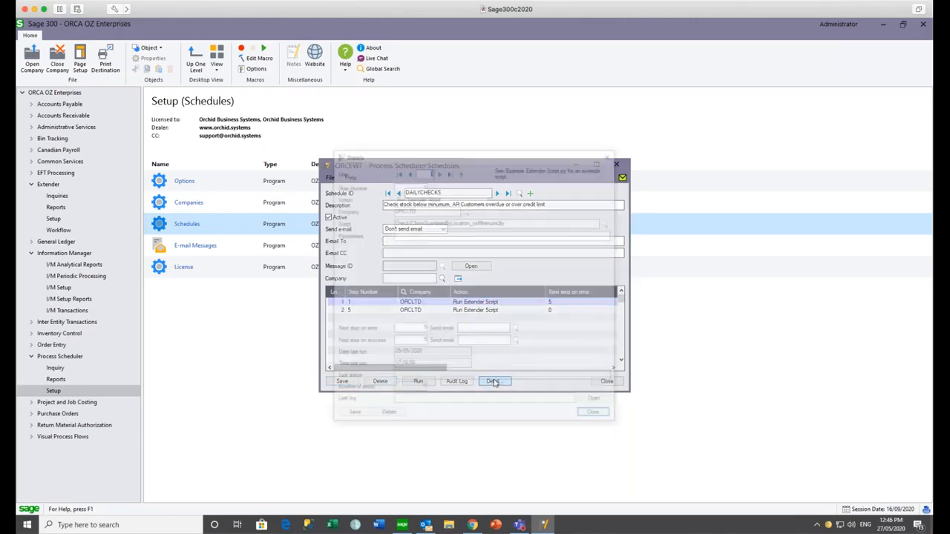
- Check both DAILYCHECKS step scripts, including AR Customer Aging Email Notification, then close the schedule
left_click_drag(522, 220, 383, 201)
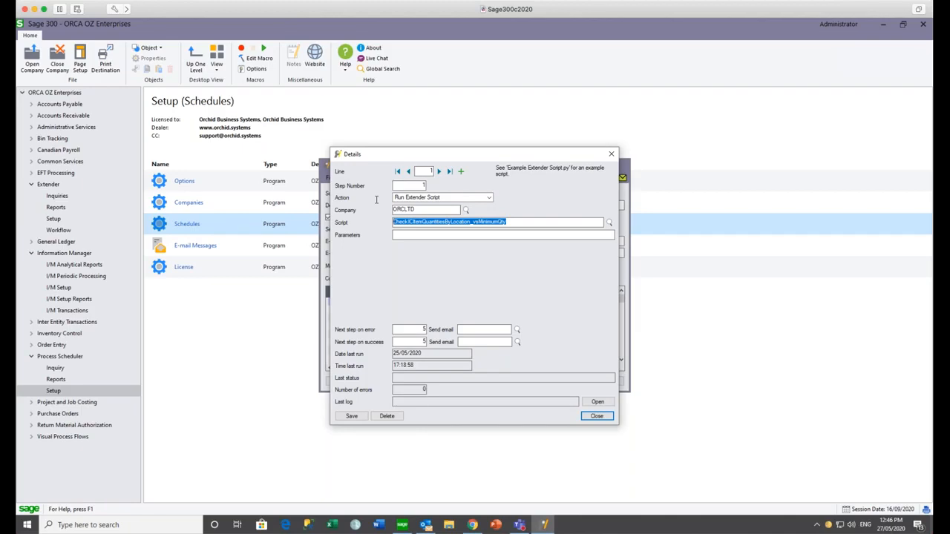
left_click(439, 171)
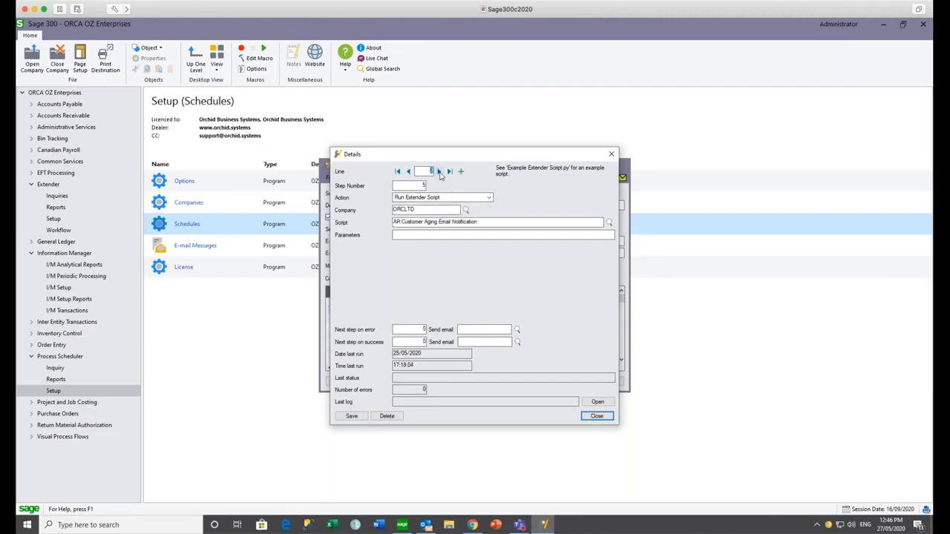
left_click_drag(479, 221, 384, 211)
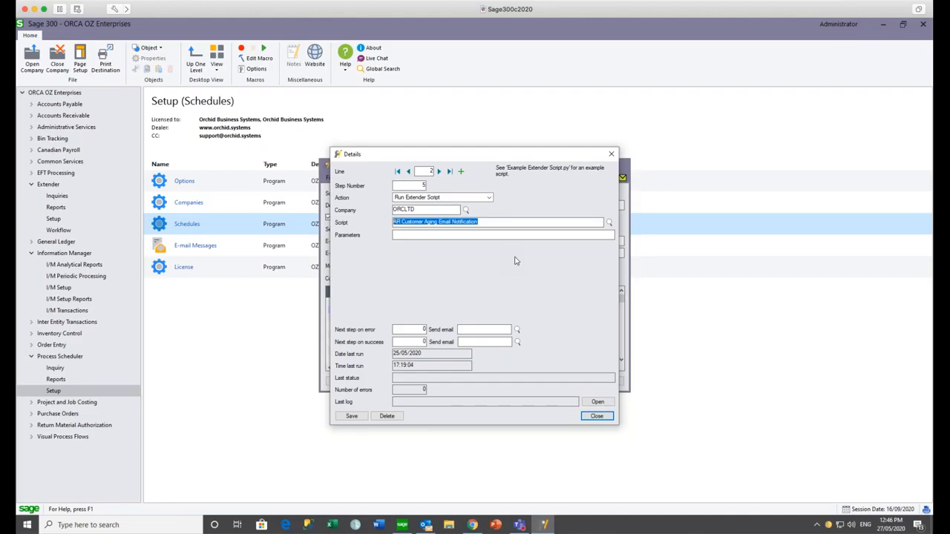
left_click(611, 154)
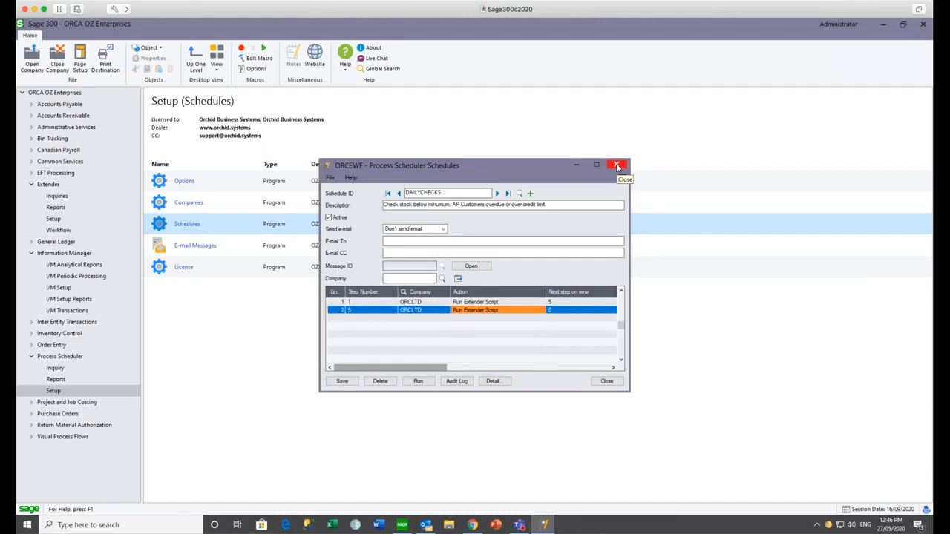
left_click(617, 166)
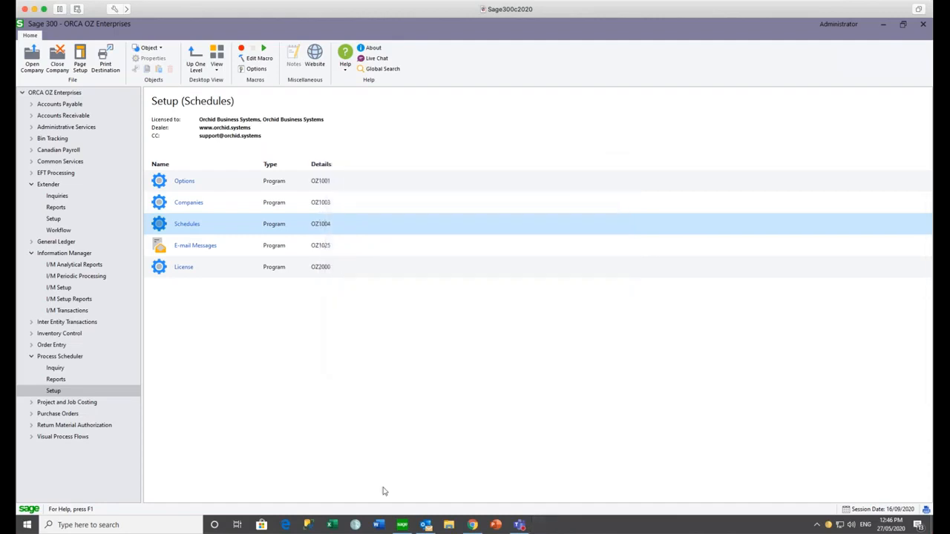
- Open the Customer [1240] email showing the 5,830.25 balance and 12,500.00 credit limit
left_click(424, 525)
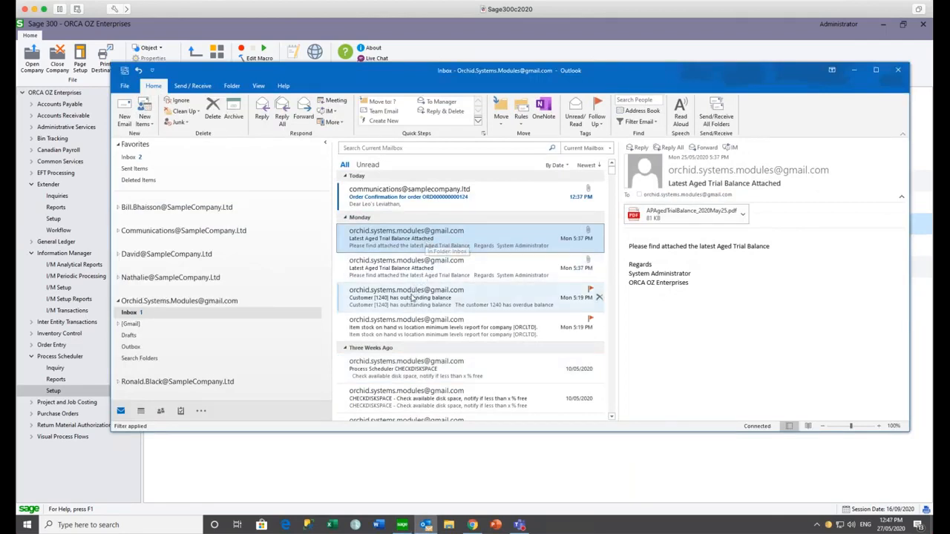
left_click(413, 299)
double_click(413, 298)
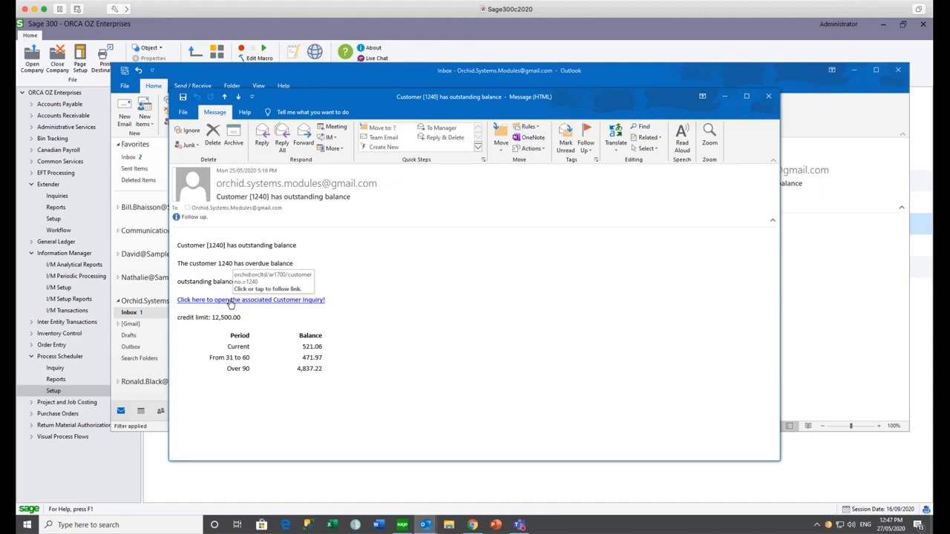
left_click(136, 317)
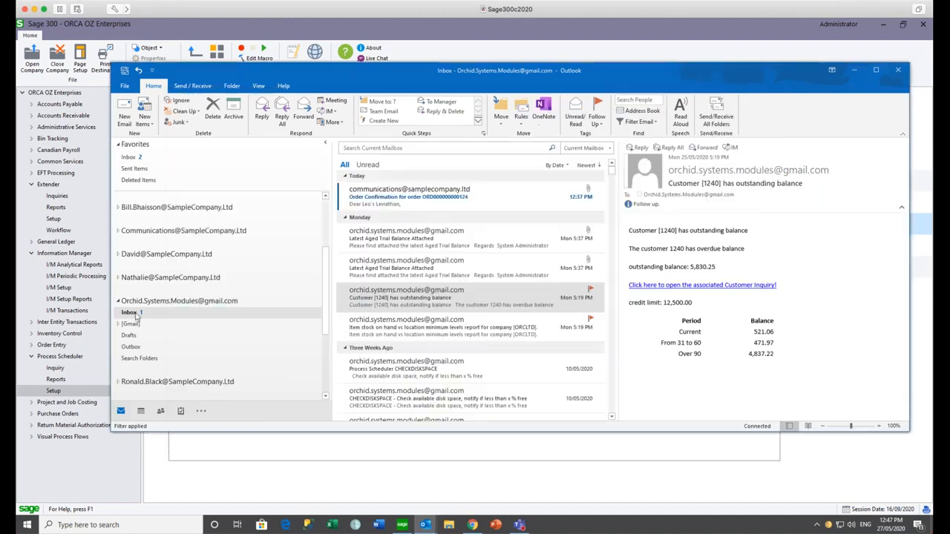
- Read through the item stock-below-minimum report email, then close it and minimize Outlook
left_click(433, 327)
double_click(432, 327)
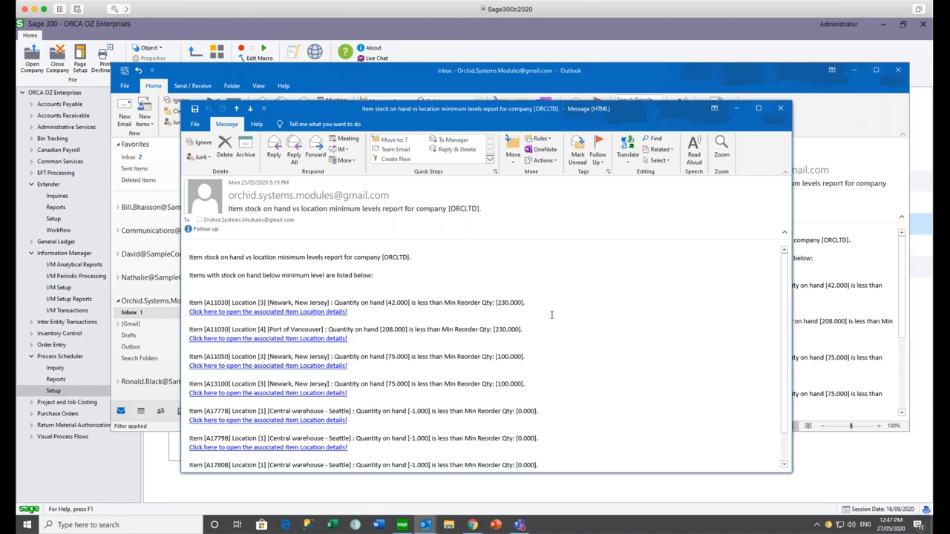
scroll(551, 315, "down", 1)
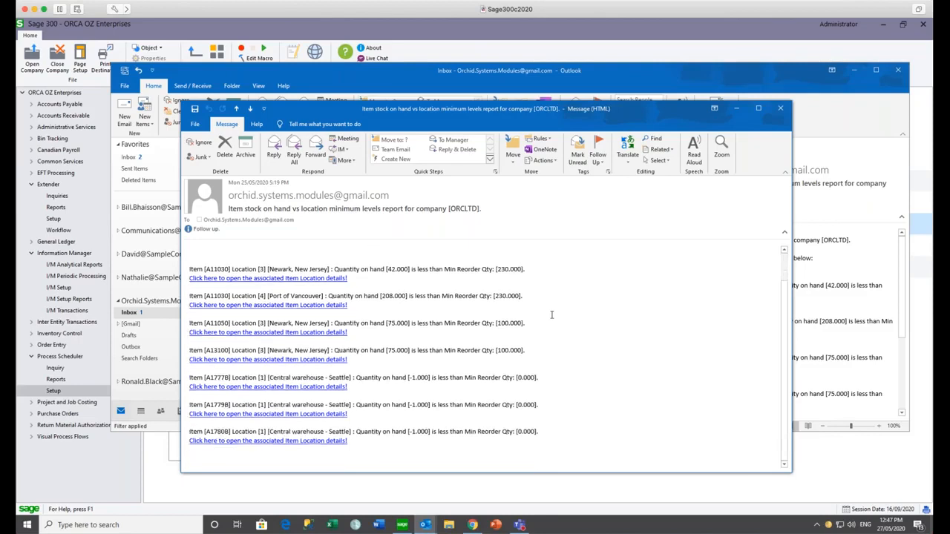
scroll(552, 315, "up", 1)
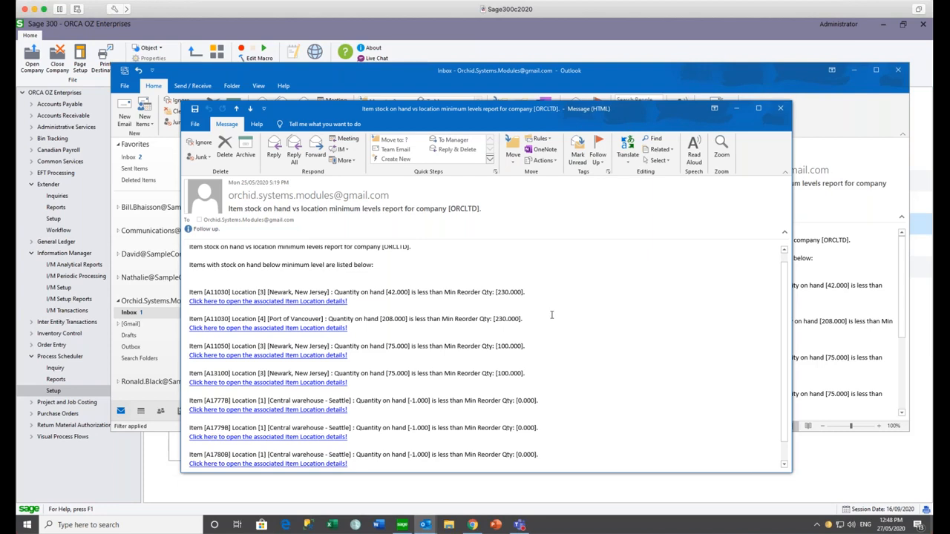
left_click(781, 110)
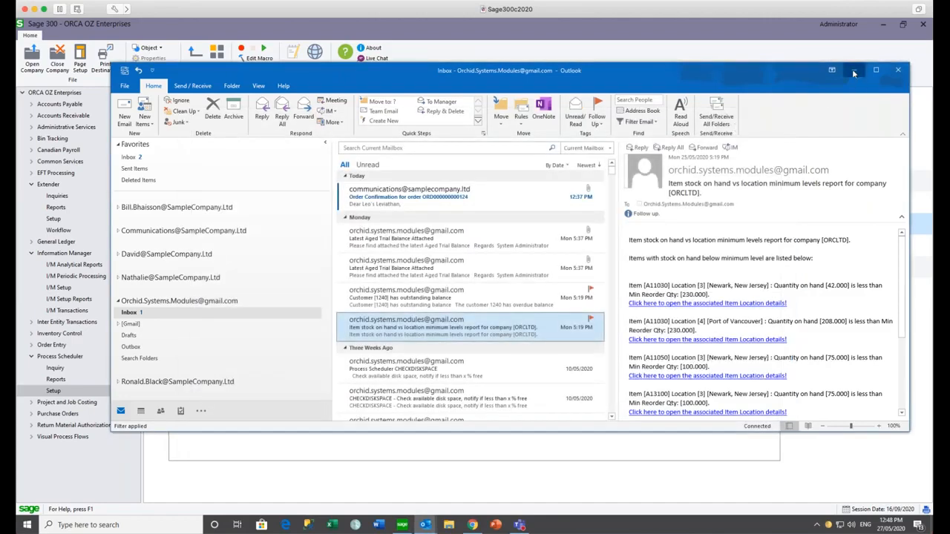
left_click(853, 72)
- Close the customer 1240 email and load the DAILYREPORTS schedule
left_click(769, 103)
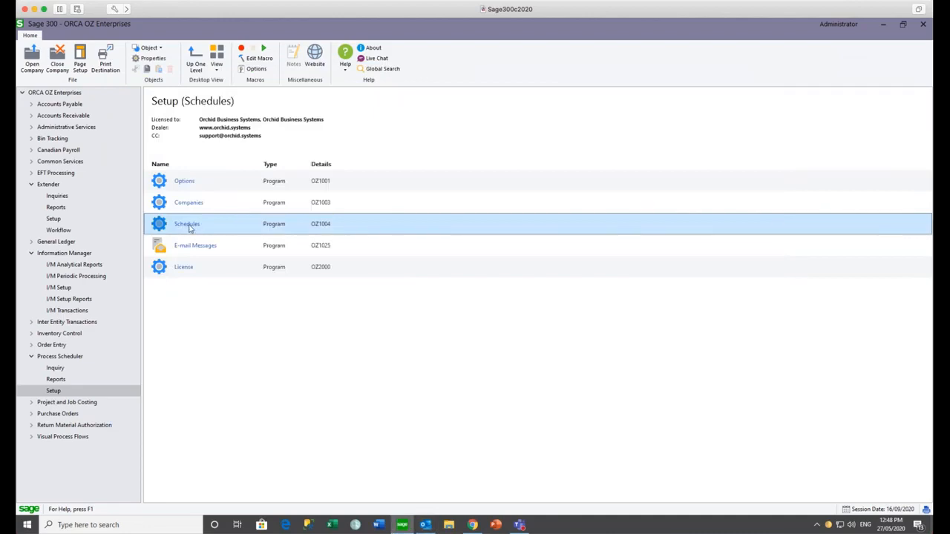
double_click(189, 224)
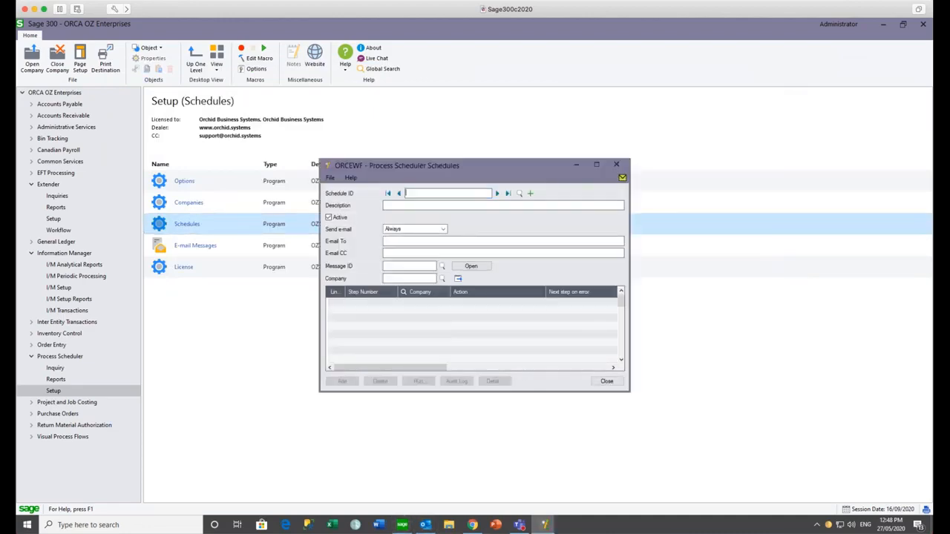
left_click(518, 194)
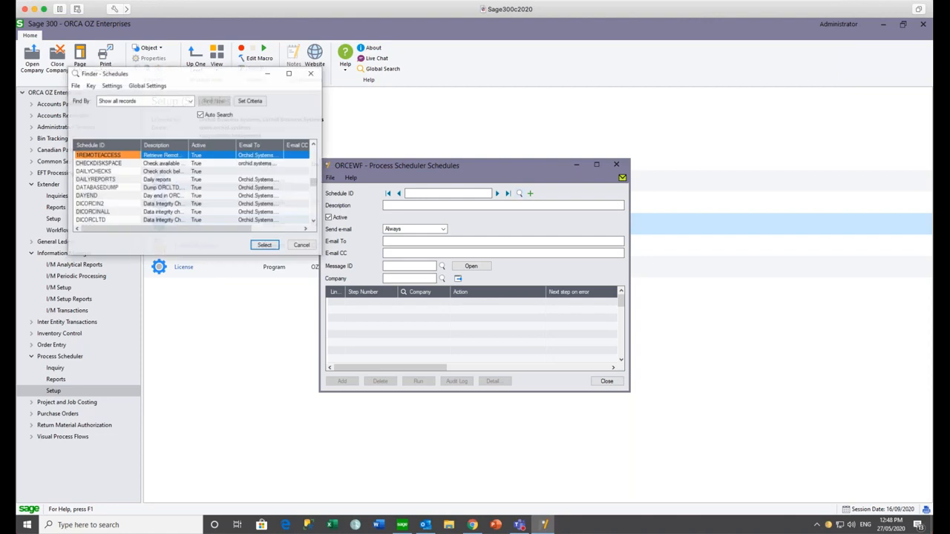
left_click(121, 181)
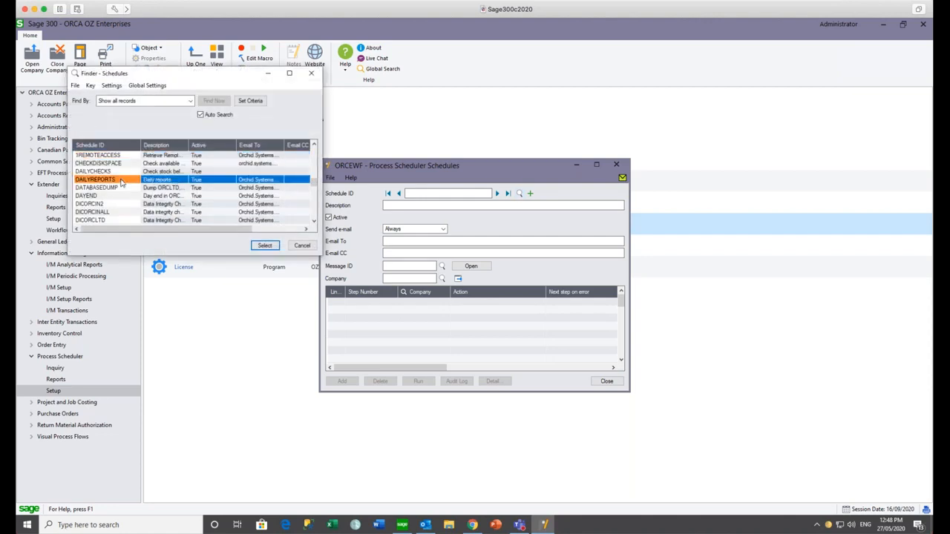
left_click(263, 245)
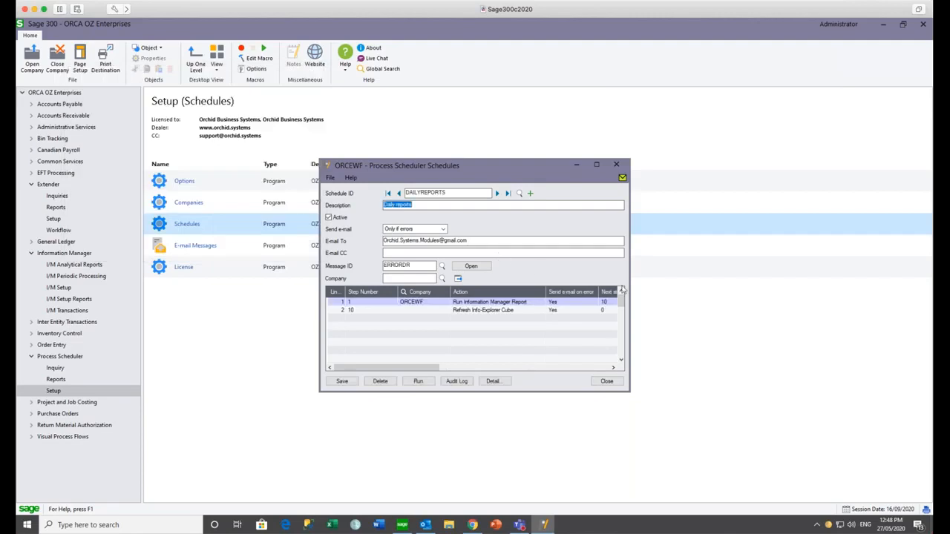
- Widen the schedule window and review its Run Information Manager Report and Refresh Info-Explorer Cube steps
left_click_drag(629, 285, 713, 285)
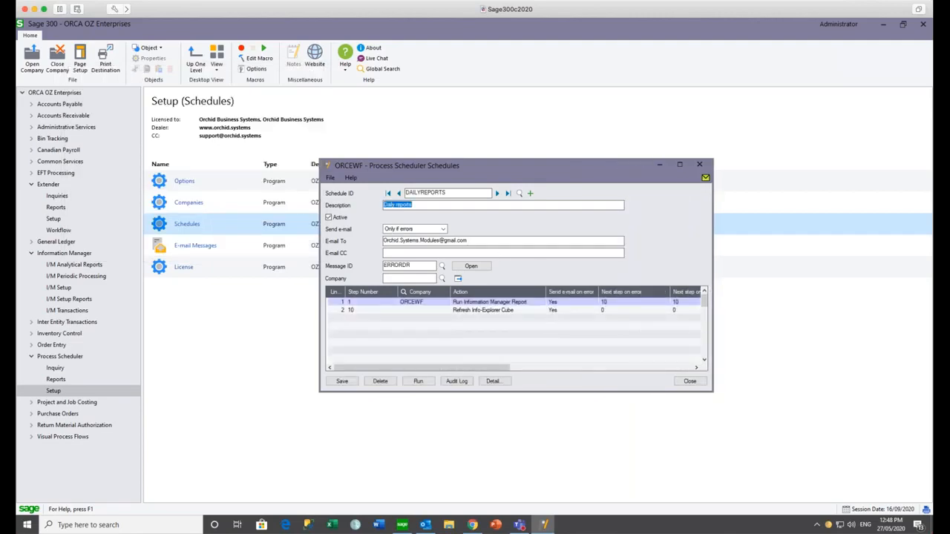
left_click(528, 304)
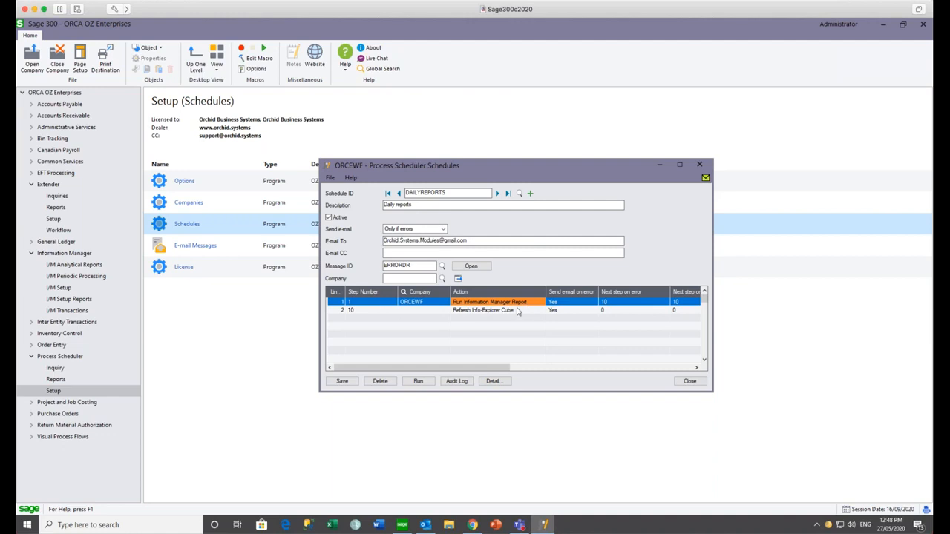
left_click(512, 312)
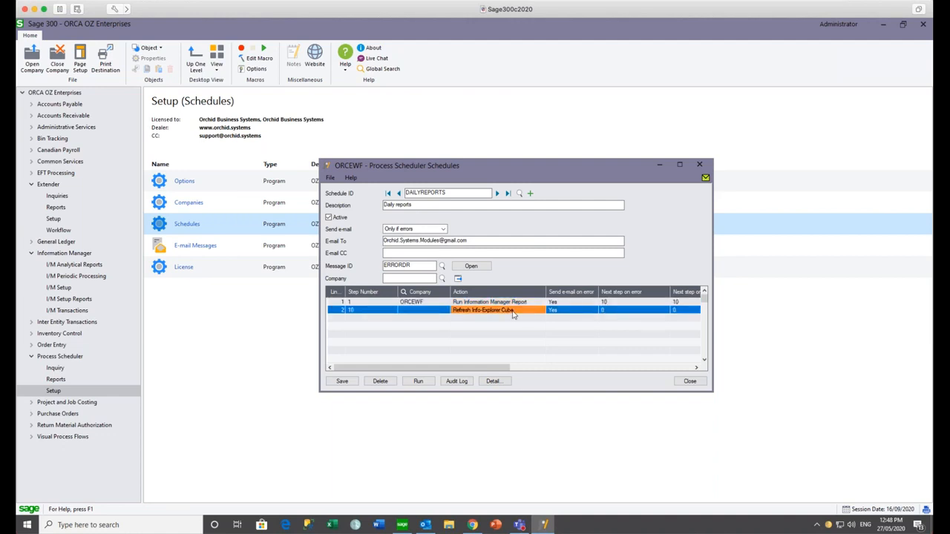
left_click(476, 304)
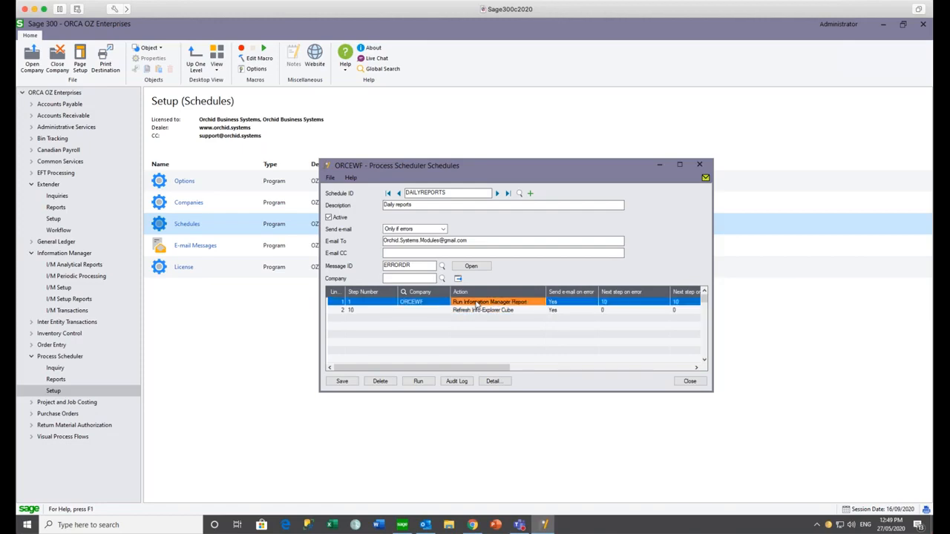
left_click(77, 266)
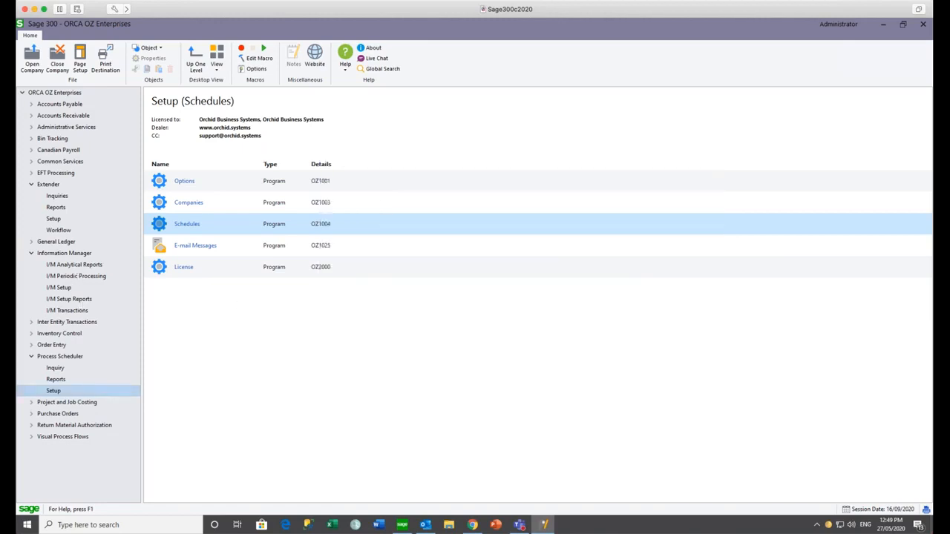
- Open Report Runner and expand the Accounts Payable, Accounts Receivable and Inventory Control groups
left_click(196, 224)
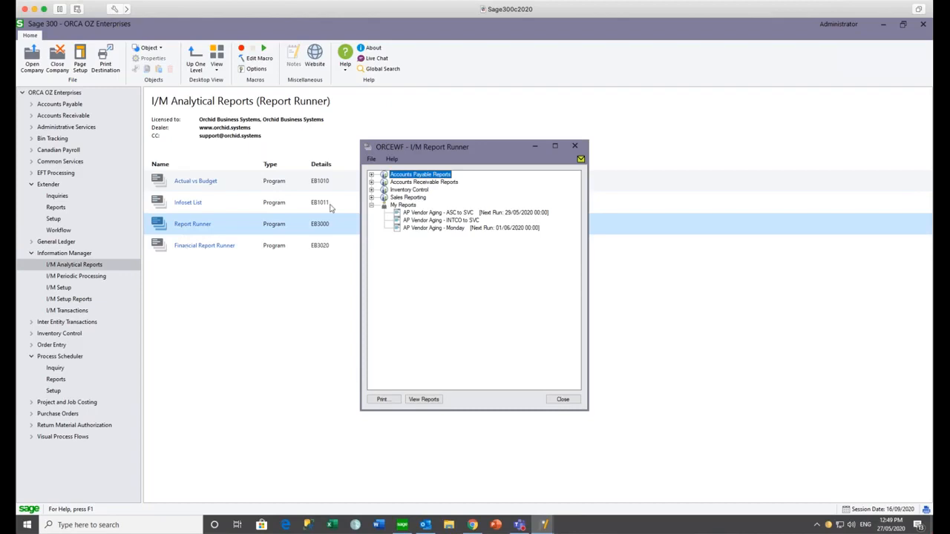
left_click(372, 176)
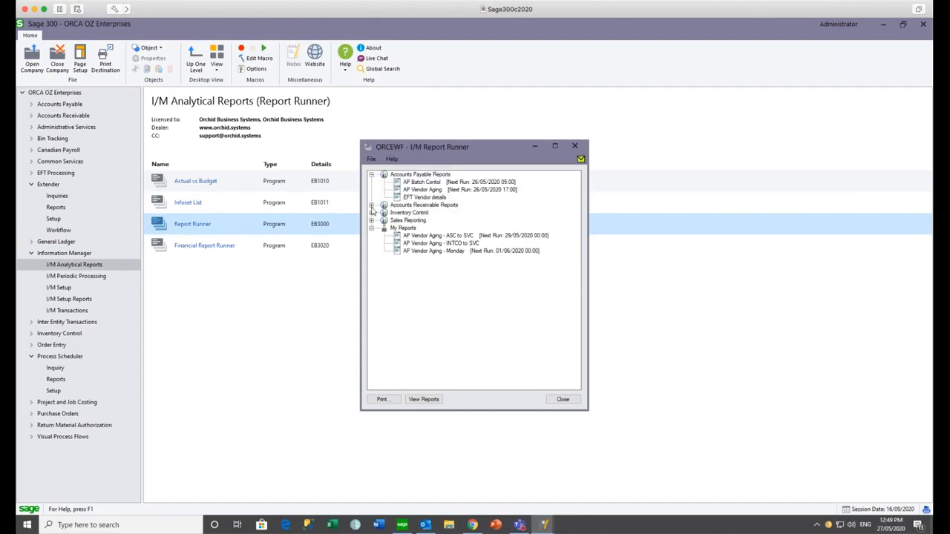
left_click(372, 206)
left_click(372, 236)
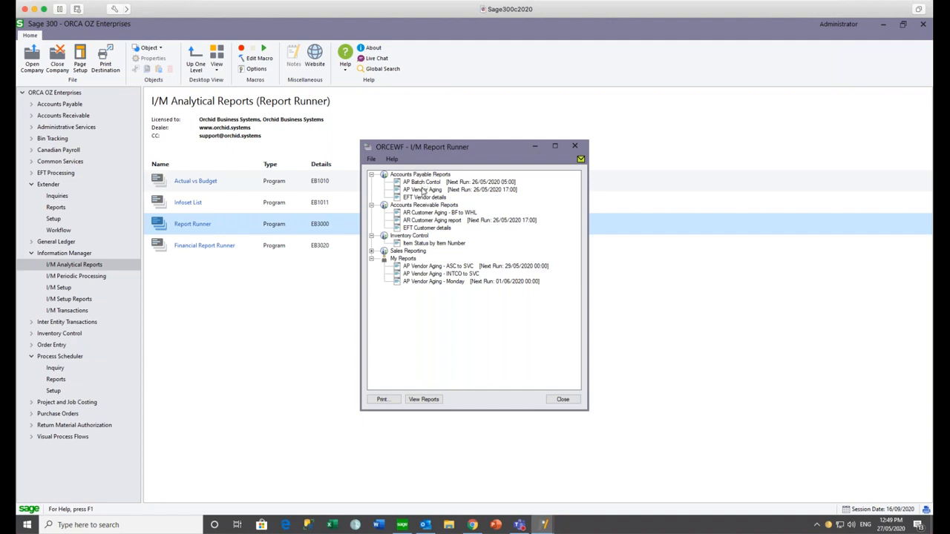
- Select the AP Vendor Aging and AR Customer Aging reports, then open the Latest Aged Trial Balance email
left_click(423, 191)
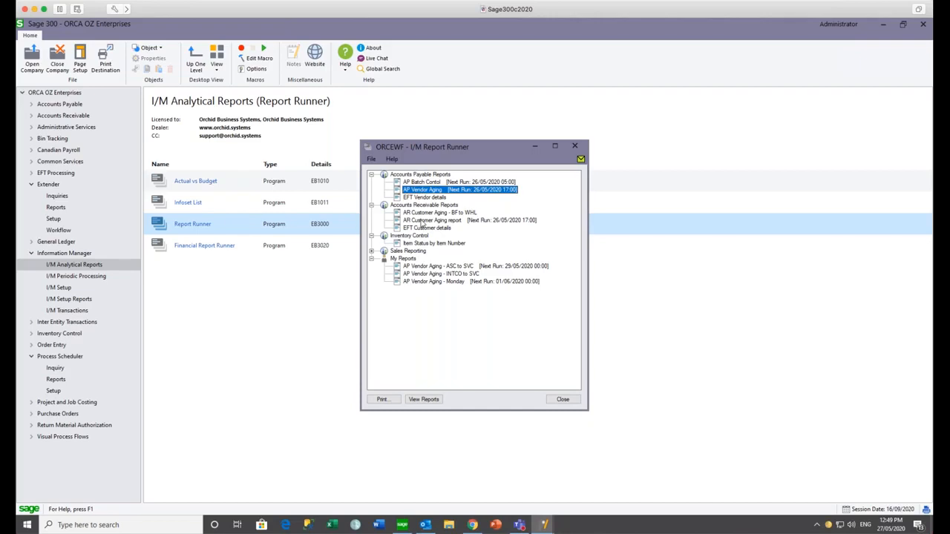
left_click(423, 221)
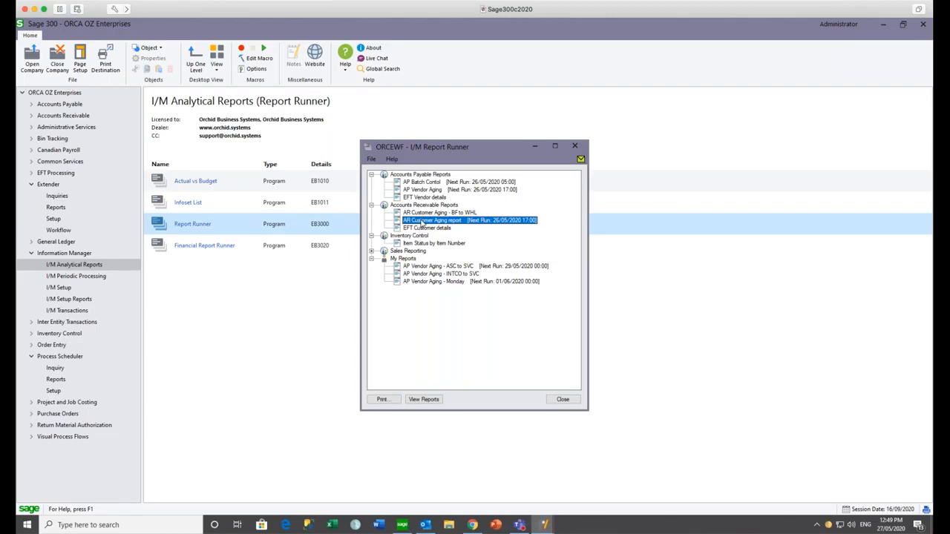
left_click(426, 526)
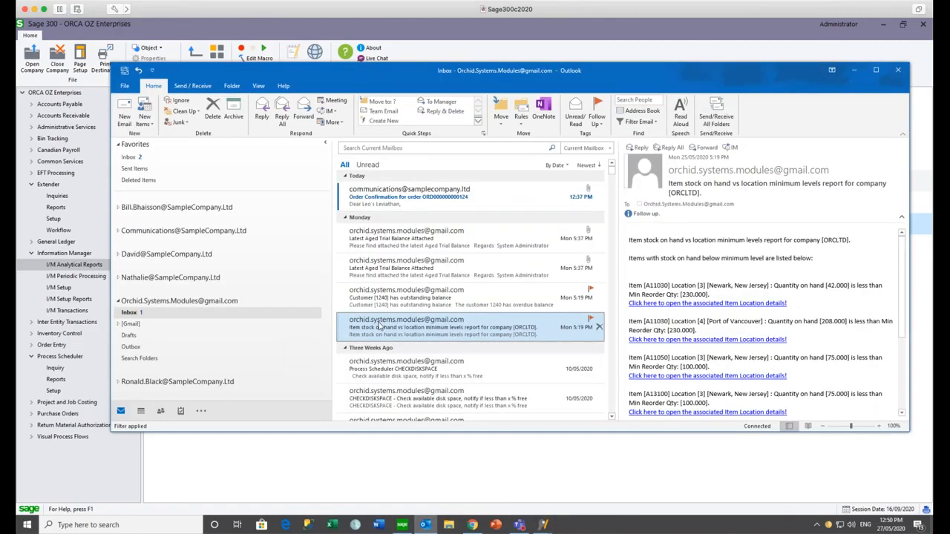
left_click(391, 236)
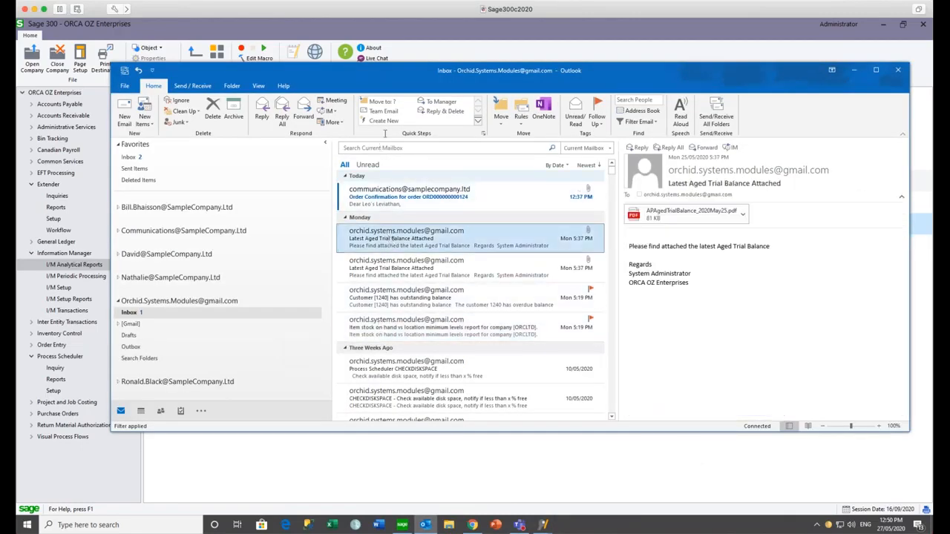
- Open the APAgedTrialBalance_2020May25.pdf attachment from the Latest Aged Trial Balance email
left_click_drag(372, 79, 323, 61)
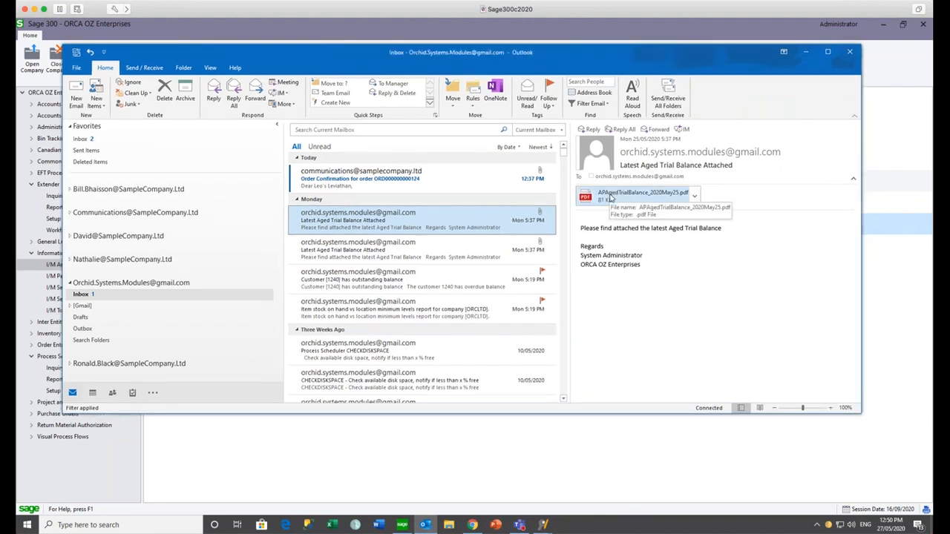
double_click(610, 197)
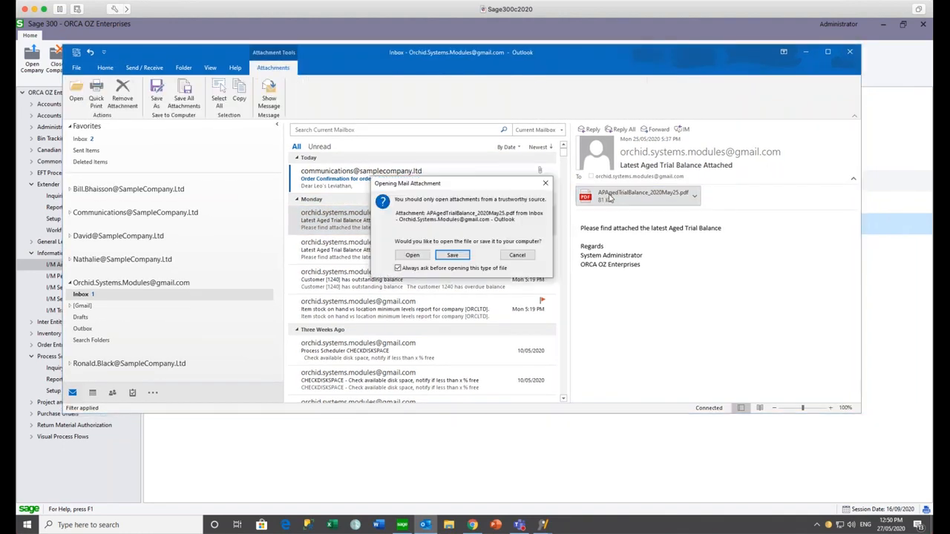
left_click(413, 256)
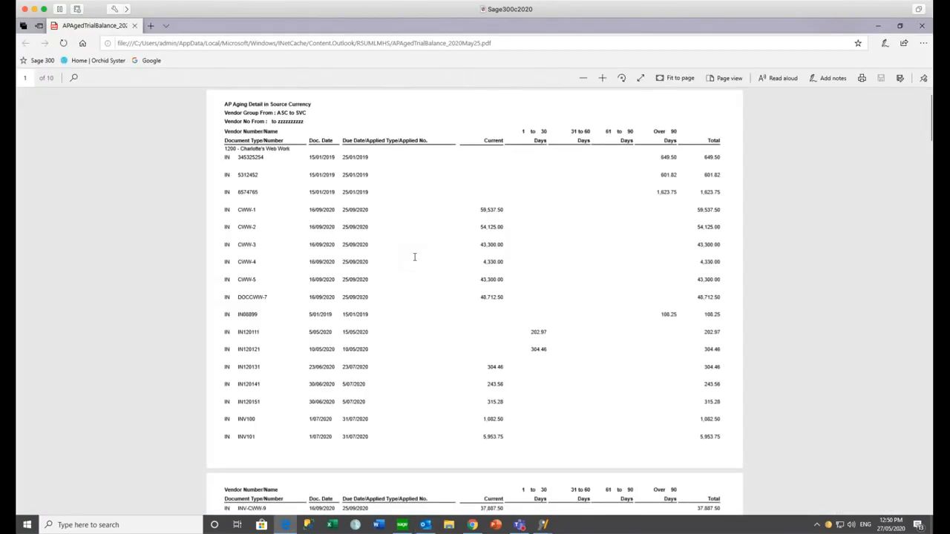
left_click(878, 30)
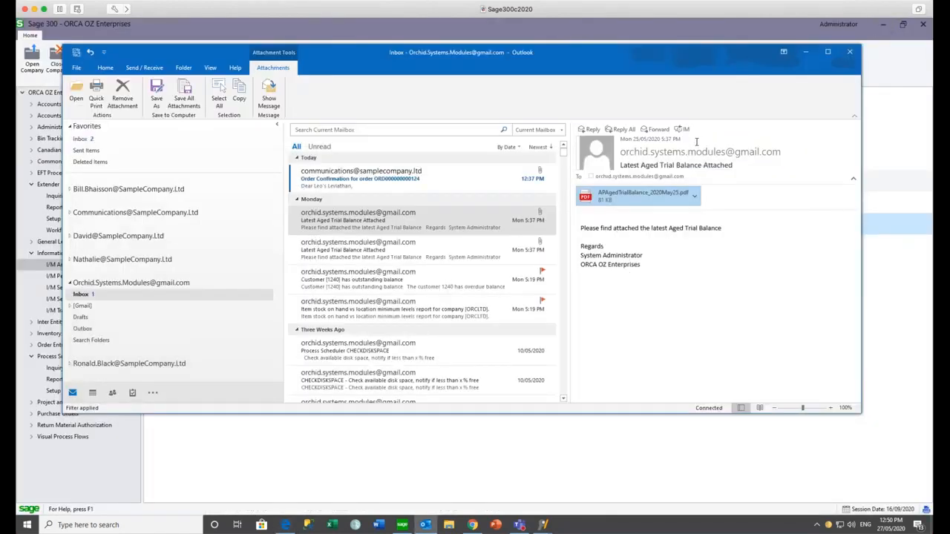
- Compare the two Latest Aged Trial Balance emails, then minimize Outlook to return to Sage 300
left_click(464, 252)
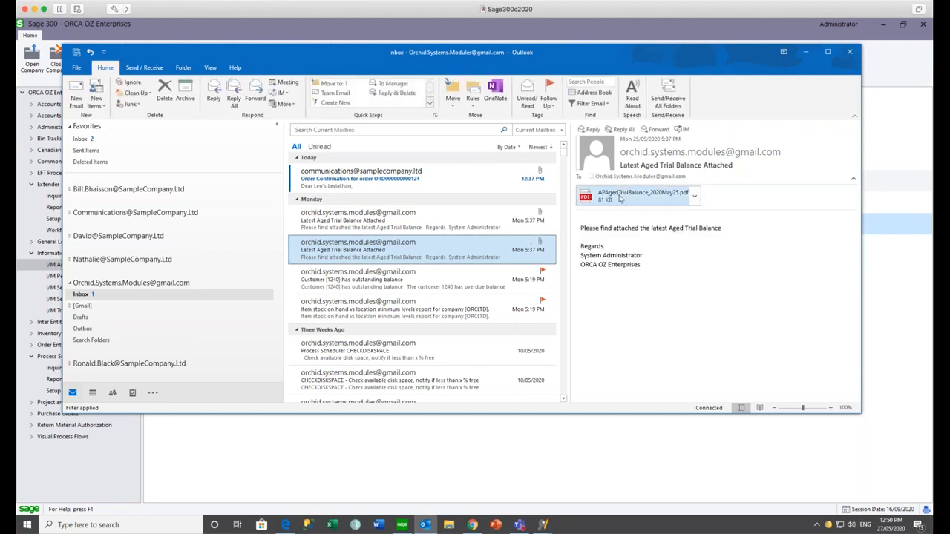
left_click(445, 229)
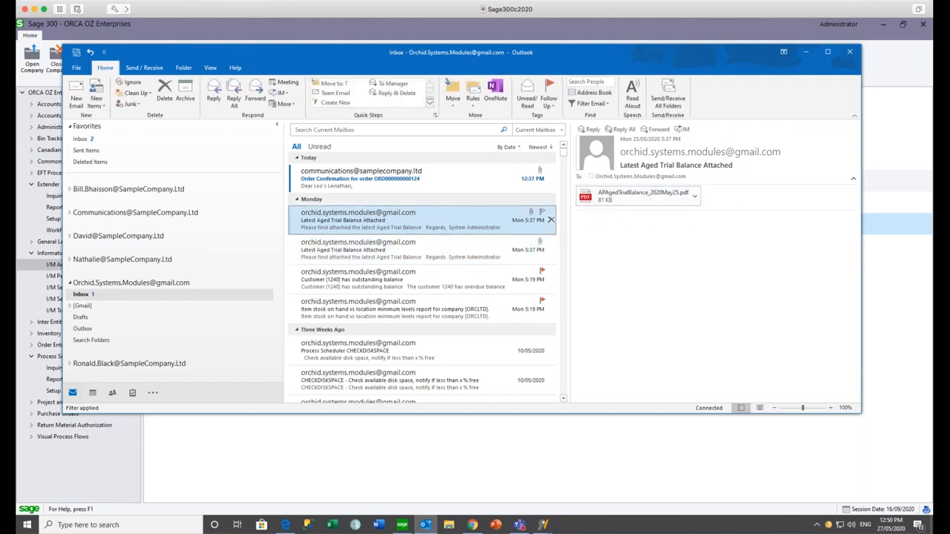
left_click(438, 247)
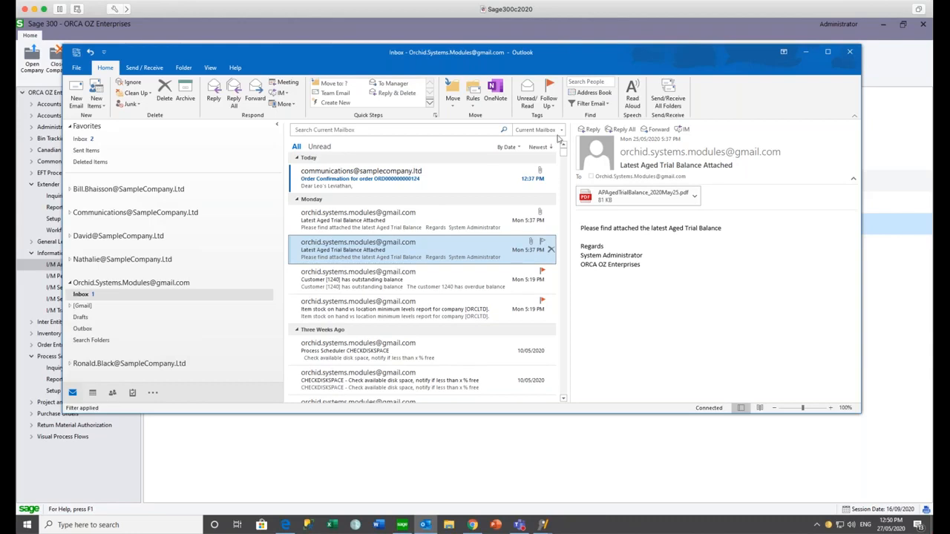
left_click(807, 53)
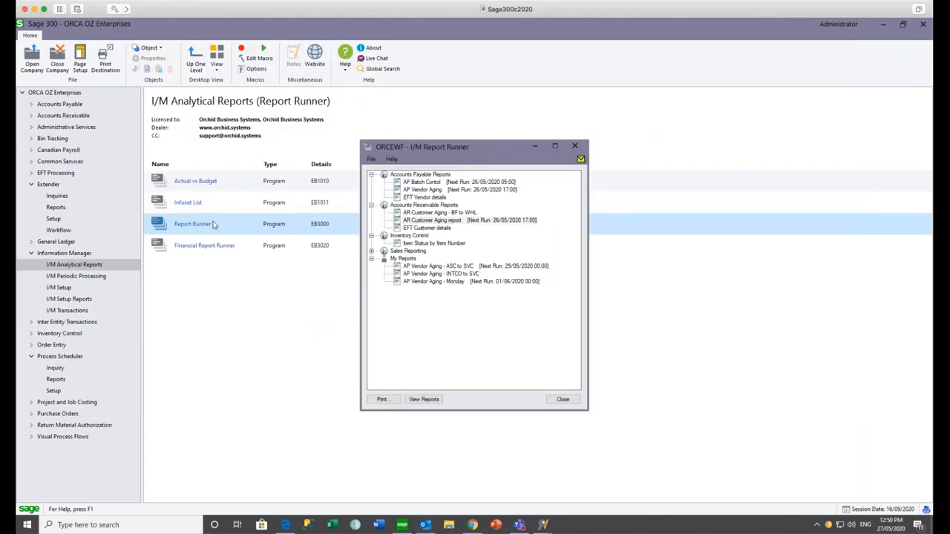
- In Financial Report Runner, expand Department 100, Department 200 and My Saved Runs, tick Department 100, then close it
left_click(574, 146)
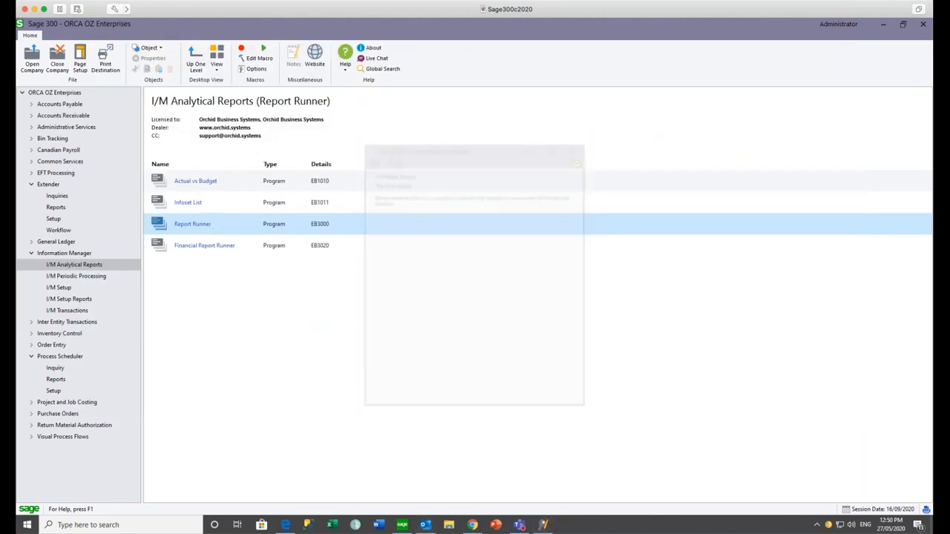
double_click(191, 250)
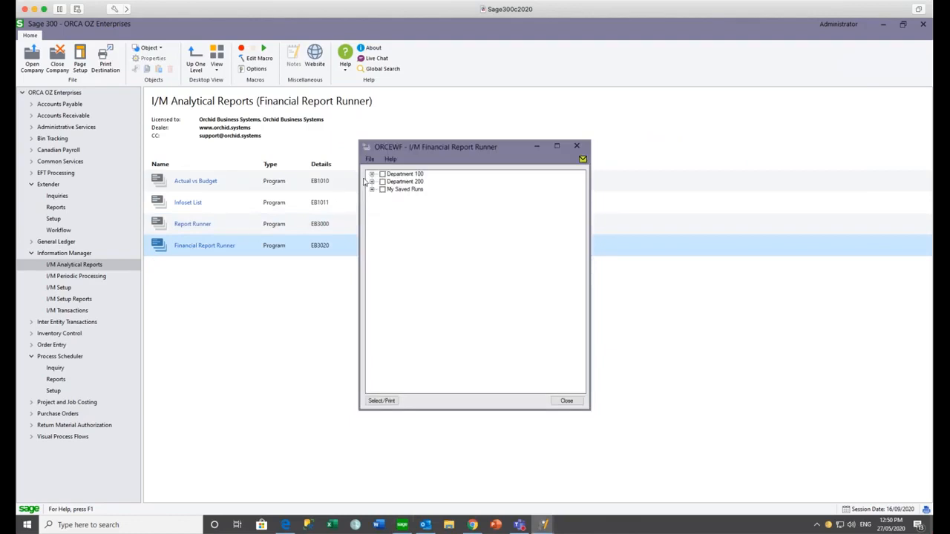
left_click(372, 175)
left_click(372, 204)
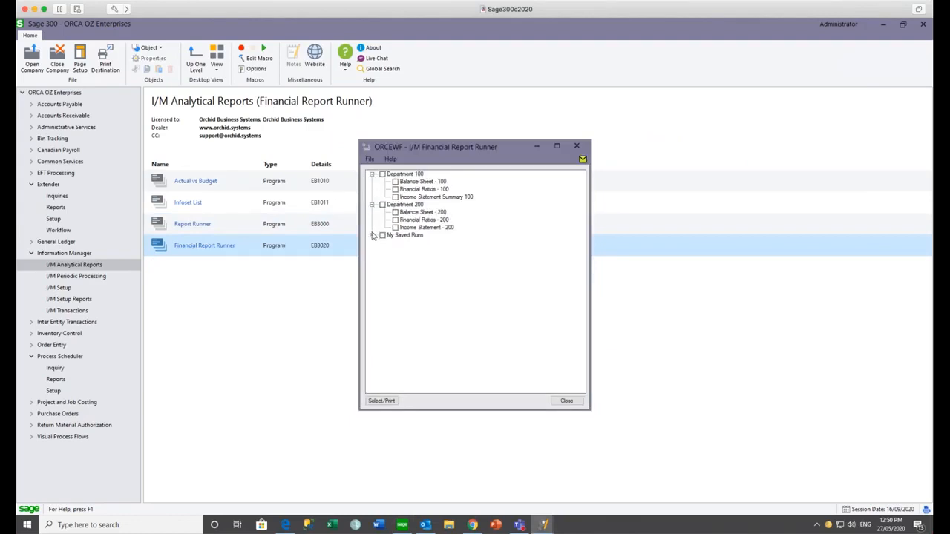
left_click(372, 235)
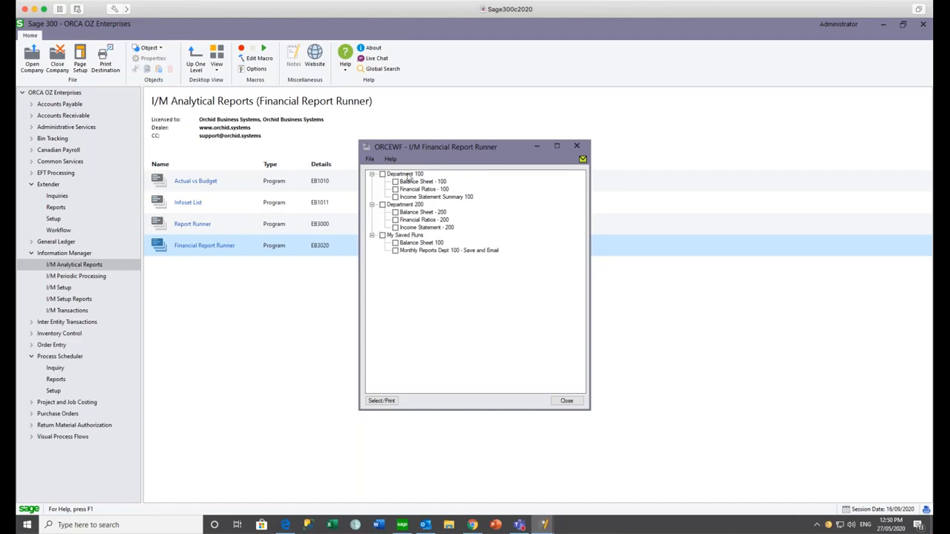
left_click(382, 174)
left_click(568, 402)
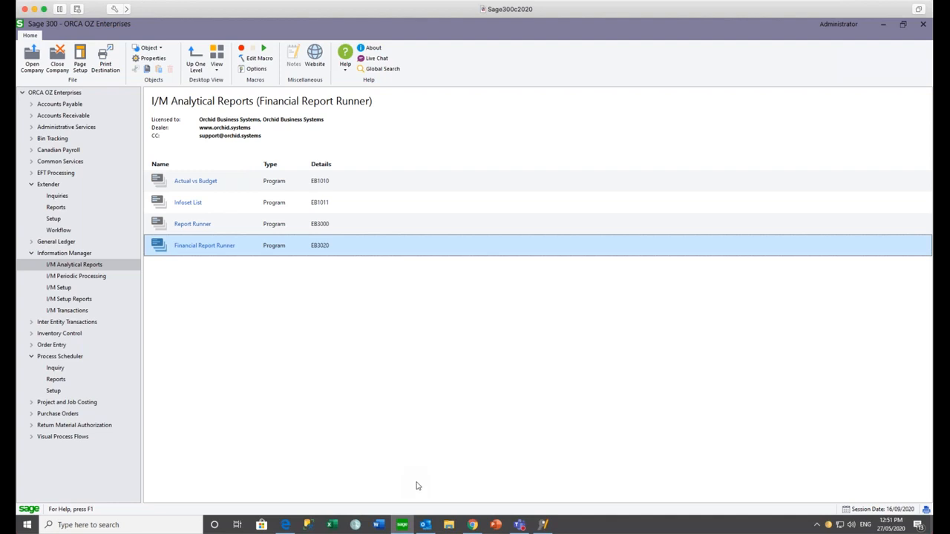
- Open the second mailbox's InfoExplorer cube email and launch its Order Entry Sales by Customer and Item.cubx attachment
left_click(426, 527)
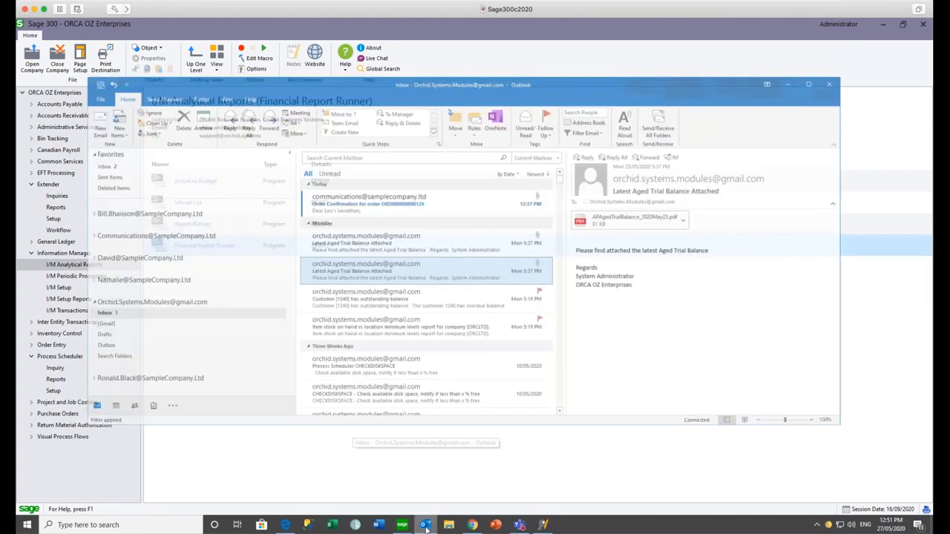
scroll(278, 263, "up", 3)
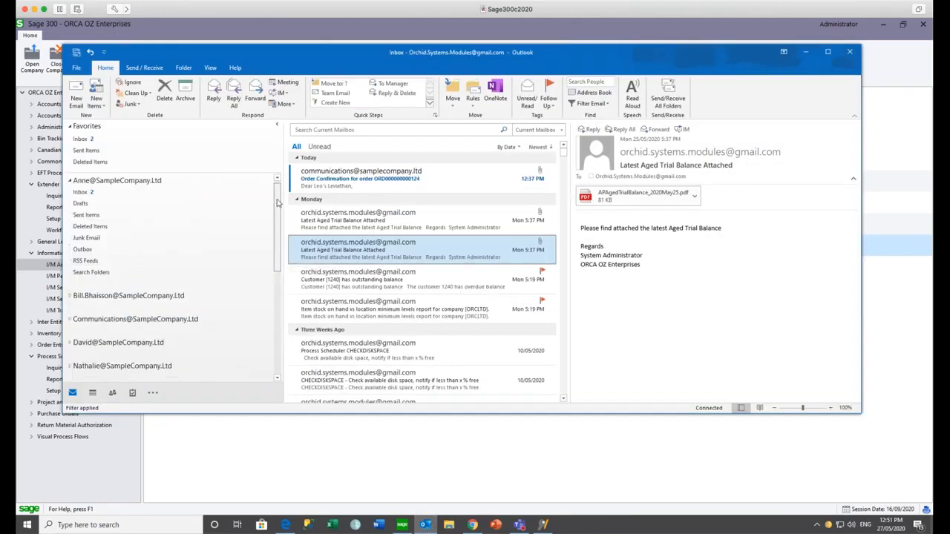
left_click(133, 196)
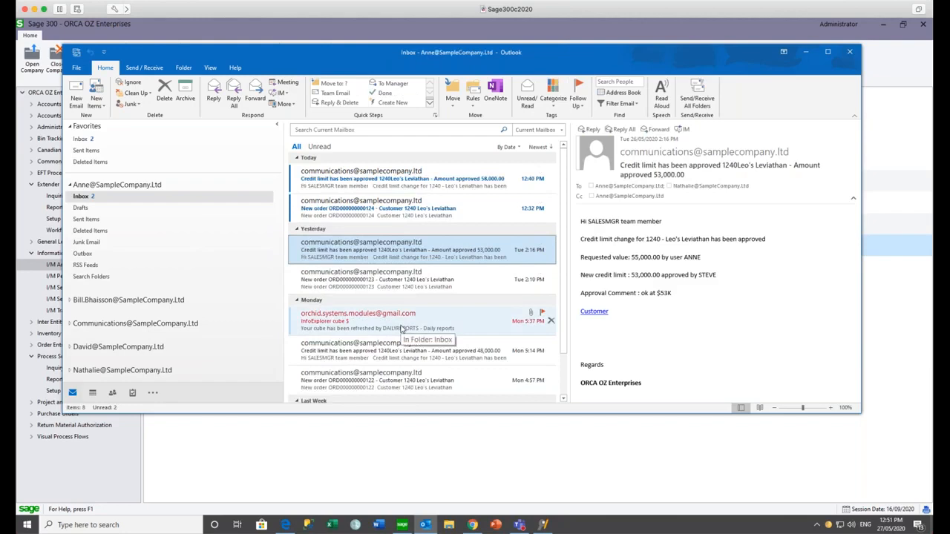
left_click(401, 329)
double_click(401, 329)
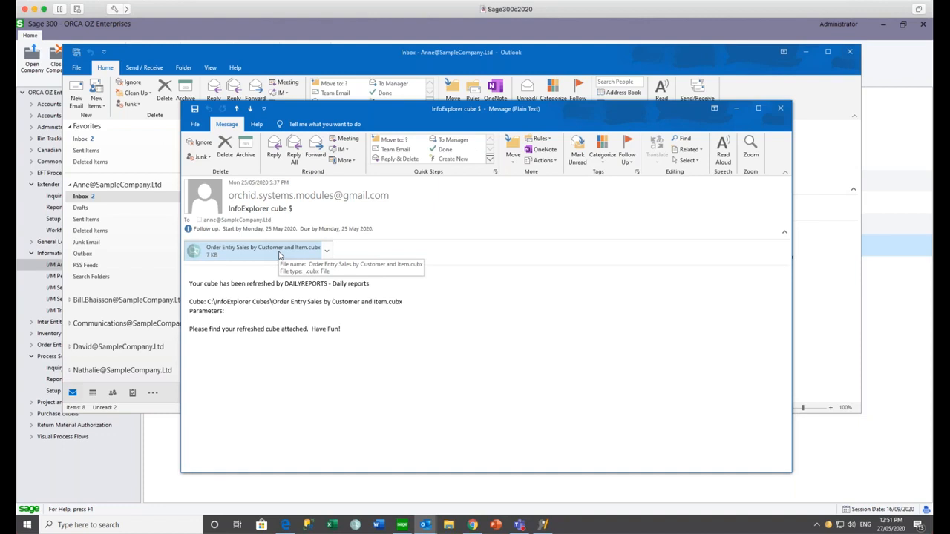
double_click(280, 255)
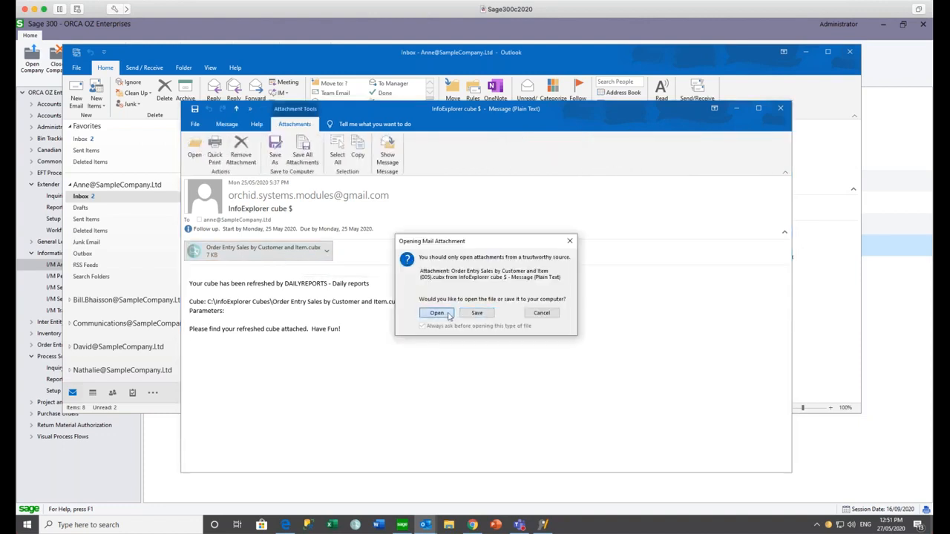
left_click(437, 312)
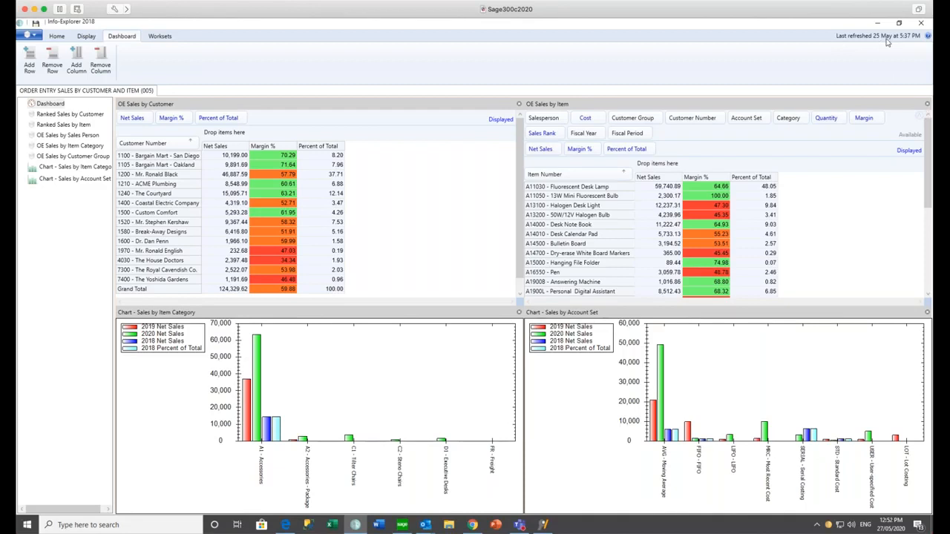
- Show the Ranked Sales by Customer view with Net Sales, Margin % and Sales Rank for 2018–2020
left_click(99, 117)
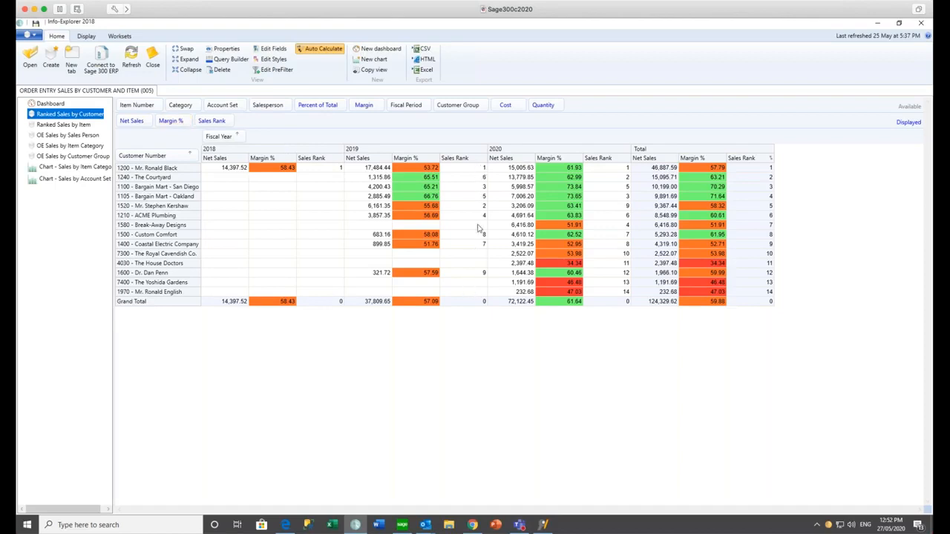
- Check 2020 sales ranks for top customers, 1240 and 1100, then filter Fiscal Year to 2020
left_click(604, 169)
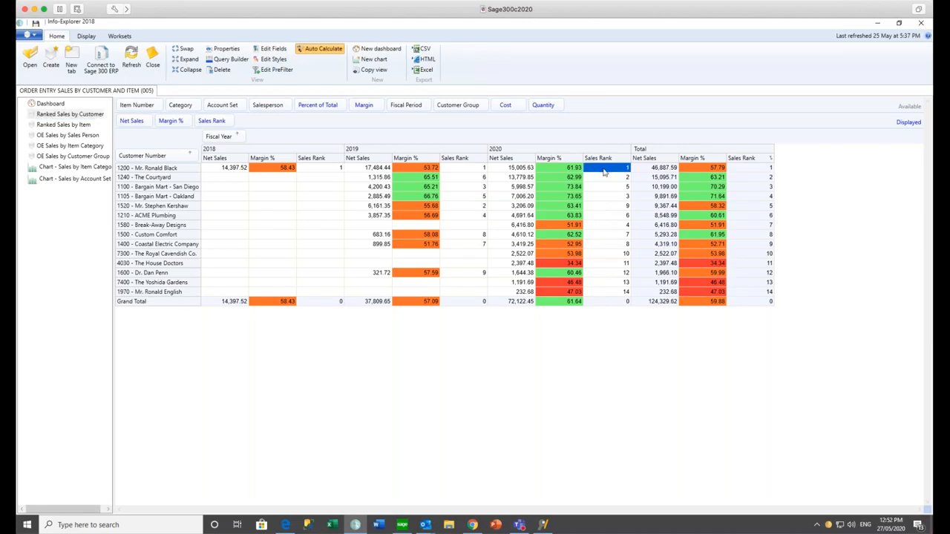
left_click(604, 180)
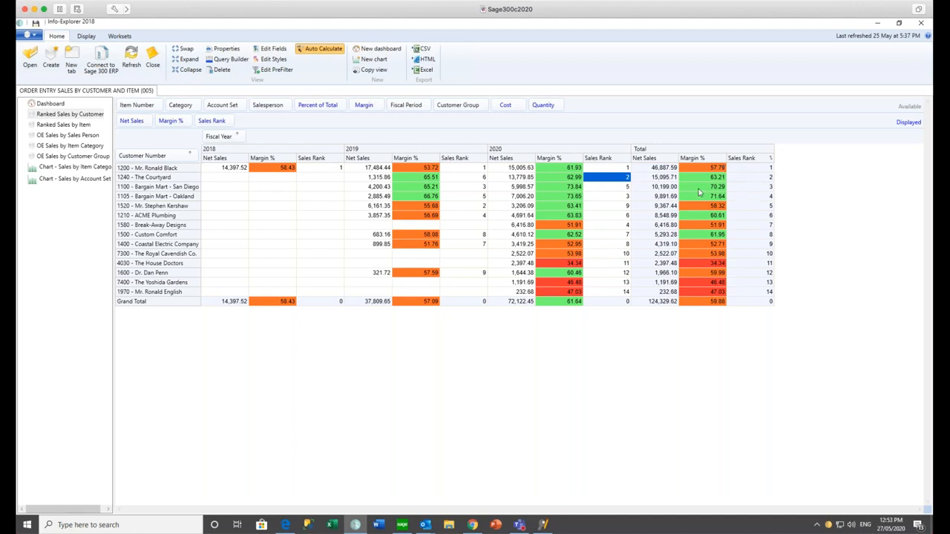
left_click(621, 187)
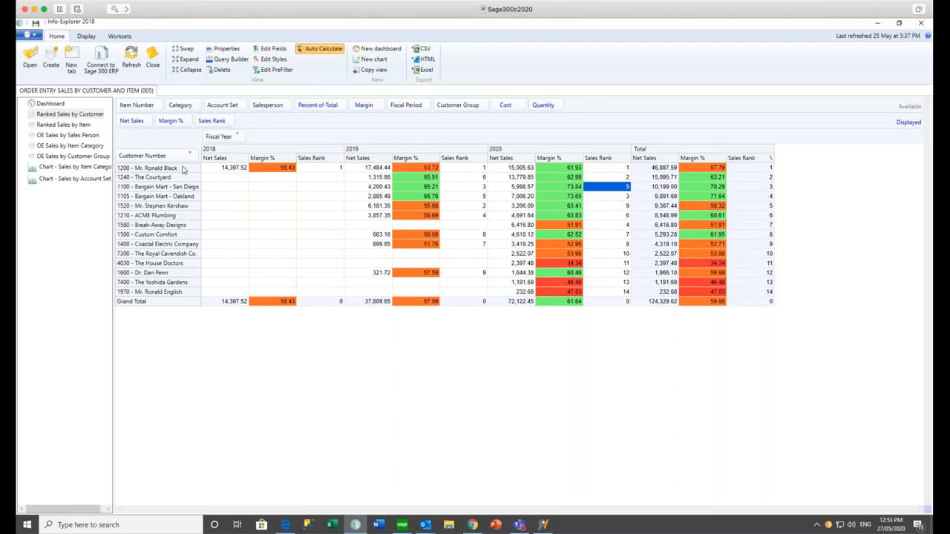
left_click(238, 137)
left_click(212, 191)
- Apply the 2020 filter, break customers down by Item Number, and show per-customer row totals
left_click(224, 220)
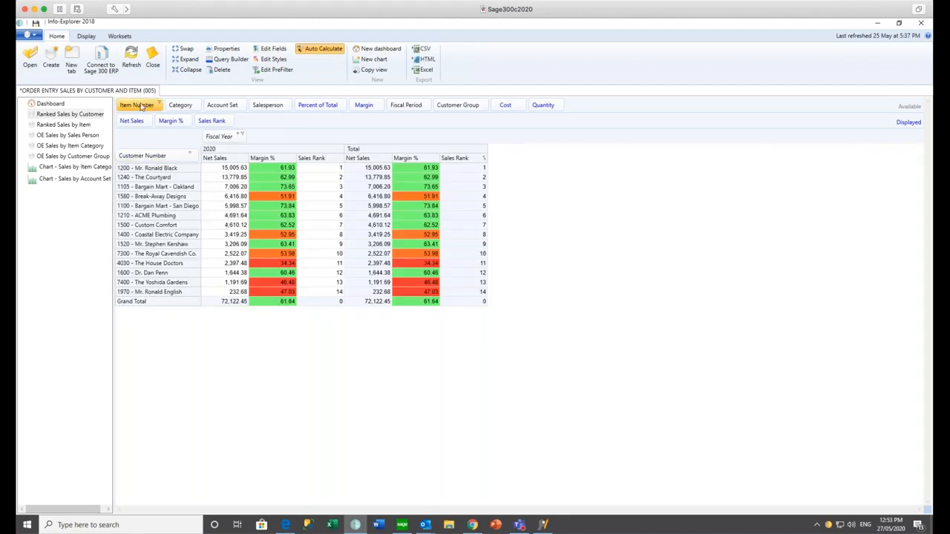
left_click_drag(141, 106, 177, 161)
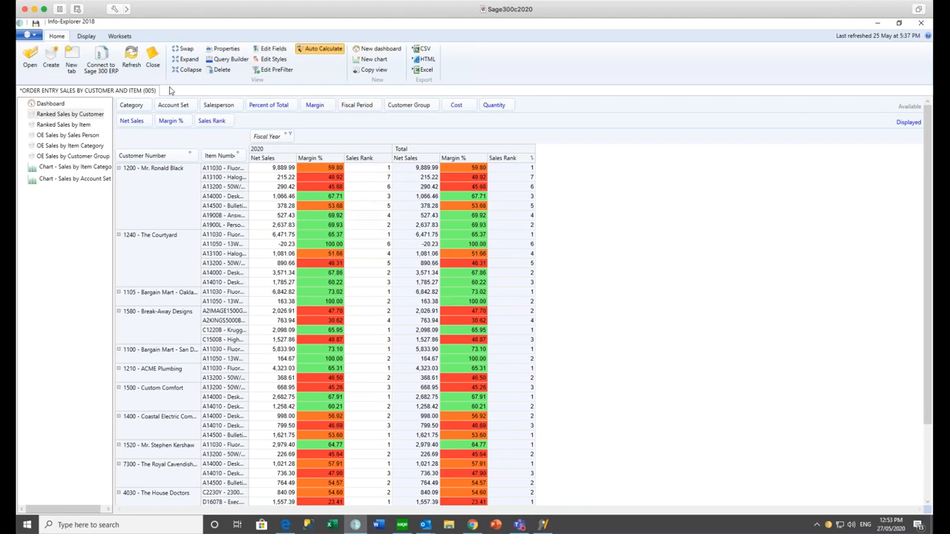
left_click(87, 39)
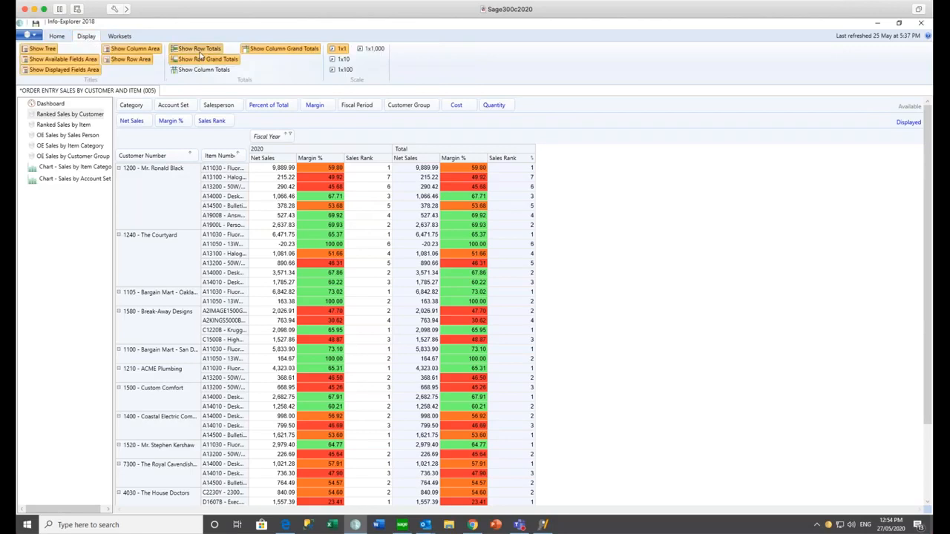
left_click(199, 52)
left_click(376, 236)
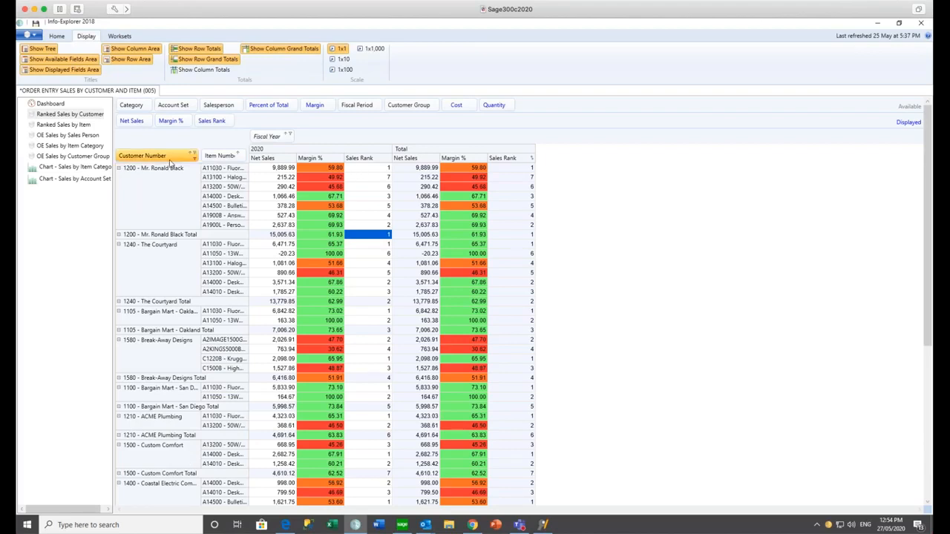
- Group rows by Item Number before Customer Number and check the Fluorescent Desk Lamp total's rank
left_click_drag(224, 159, 141, 159)
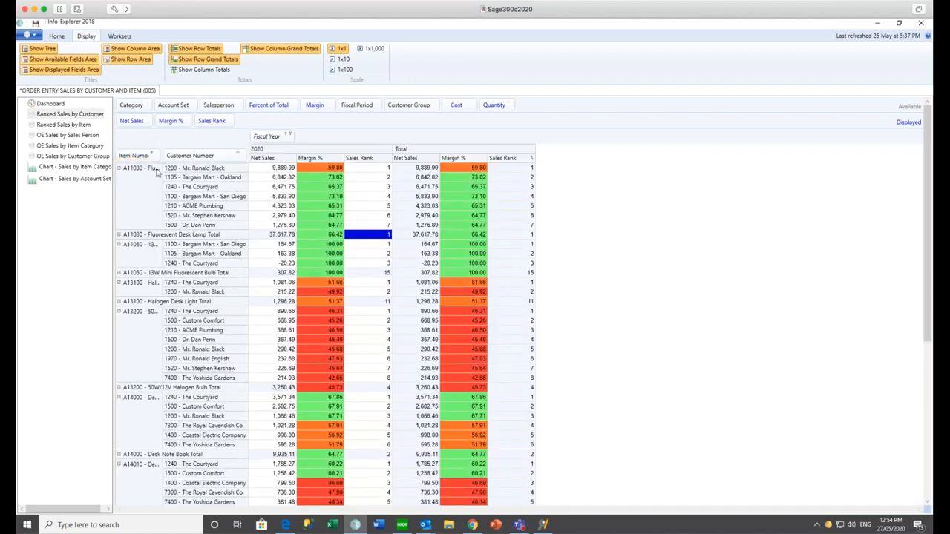
left_click(160, 168)
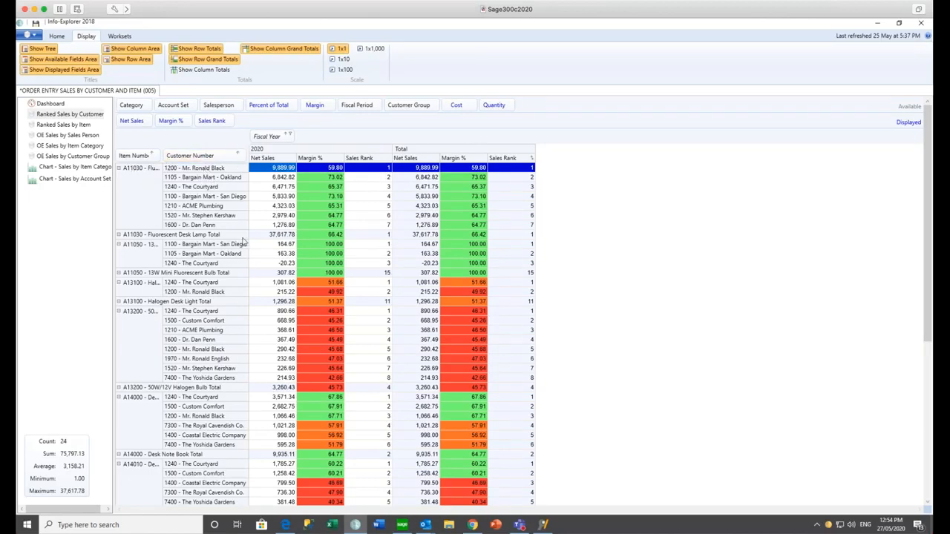
left_click(371, 235)
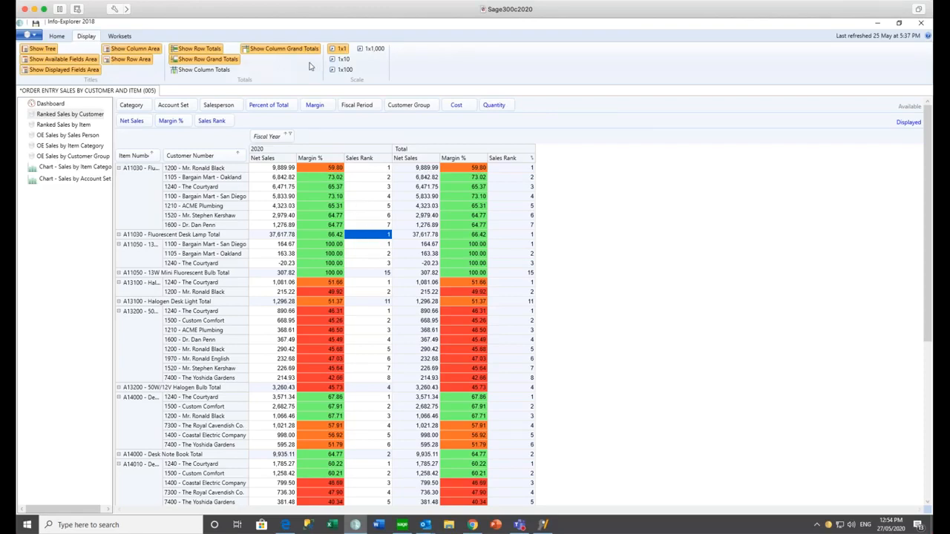
- Pivot rows to Salesperson only, removing Item Number and Customer Number, then return to Home
left_click_drag(223, 104, 132, 158)
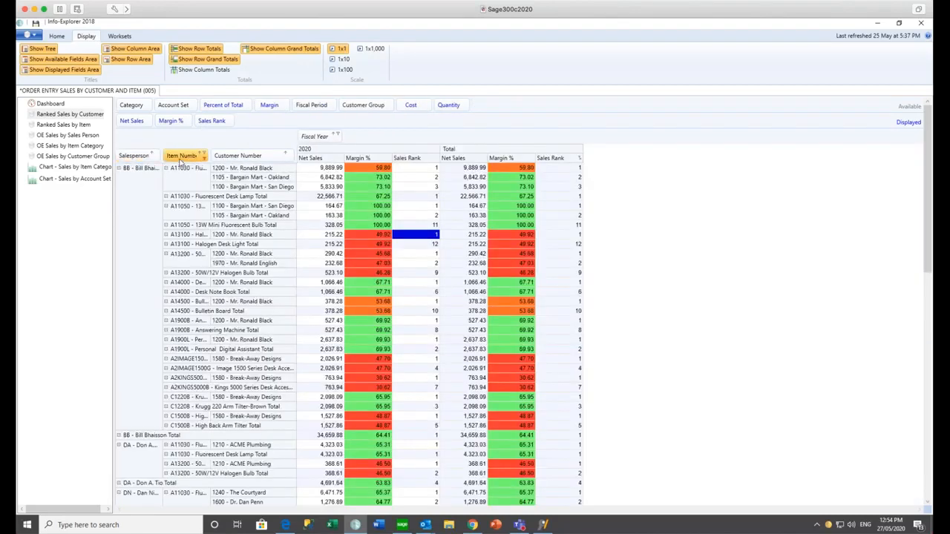
left_click_drag(181, 157, 183, 111)
left_click_drag(186, 159, 199, 111)
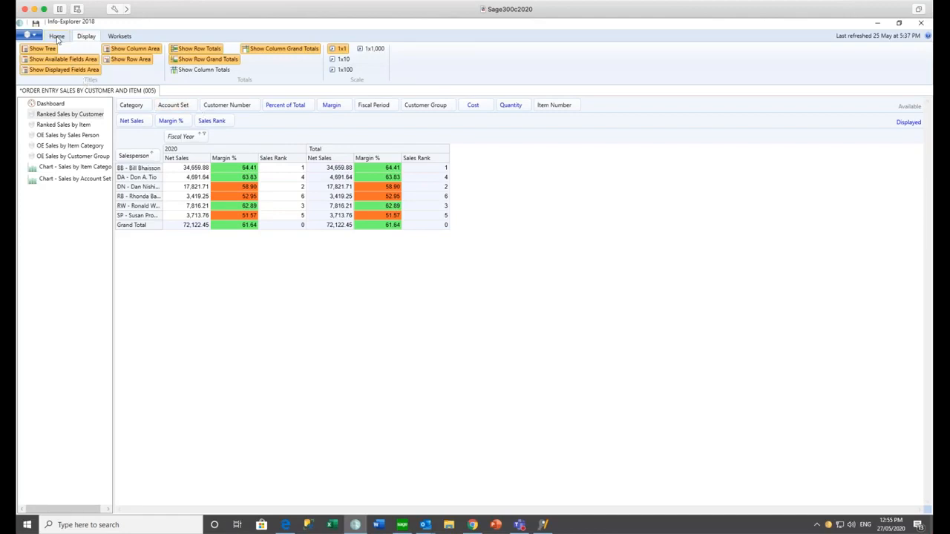
left_click(57, 39)
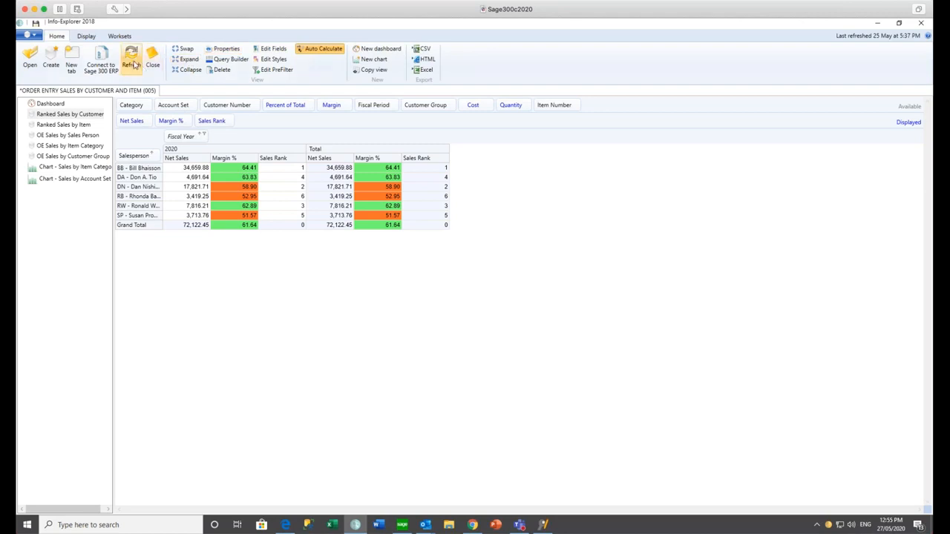